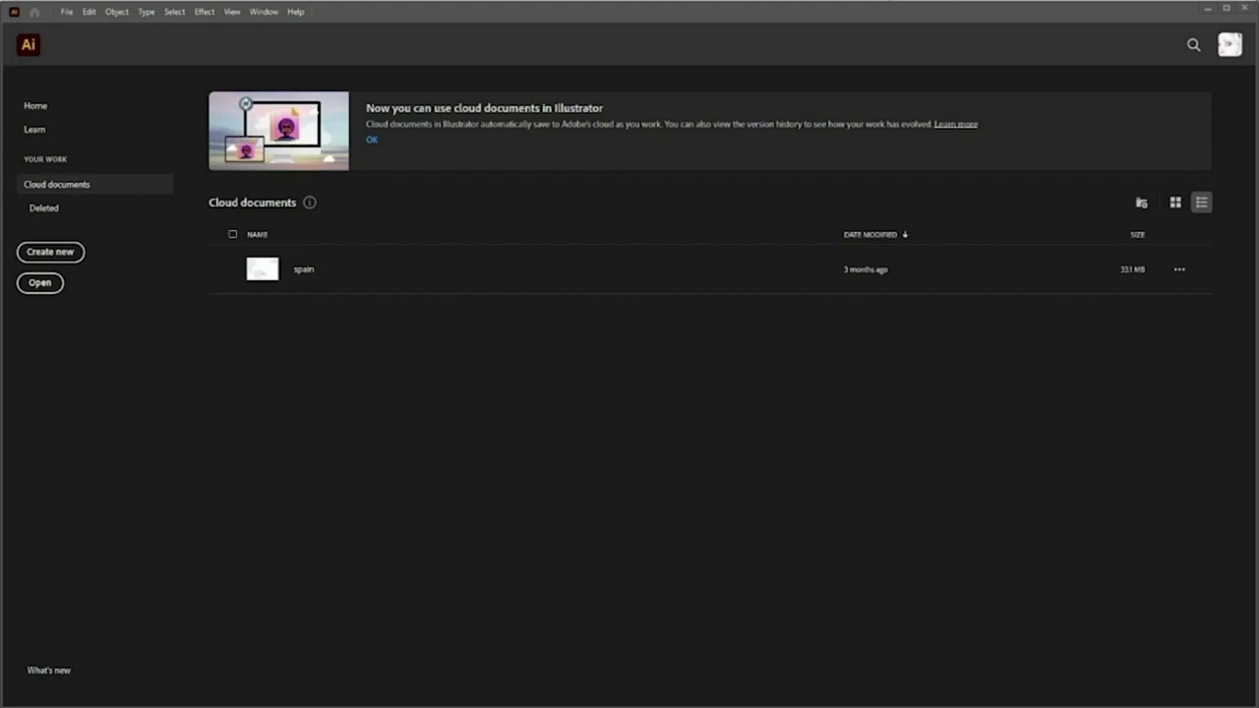
Launch the ArcGIS Maps for Adobe Creative Cloud extension from the Window > Extensions menu
{"action": "left_click", "coordinate": [268, 11]}
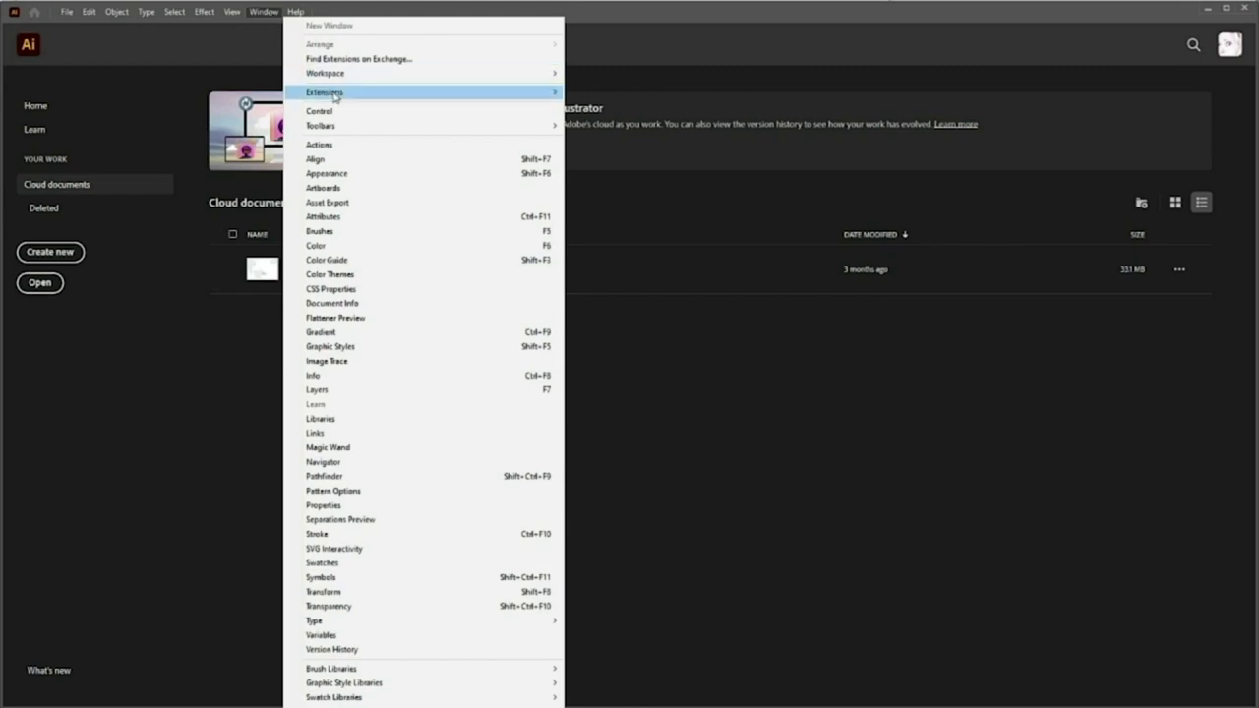
{"action": "mouse_move", "coordinate": [336, 95]}
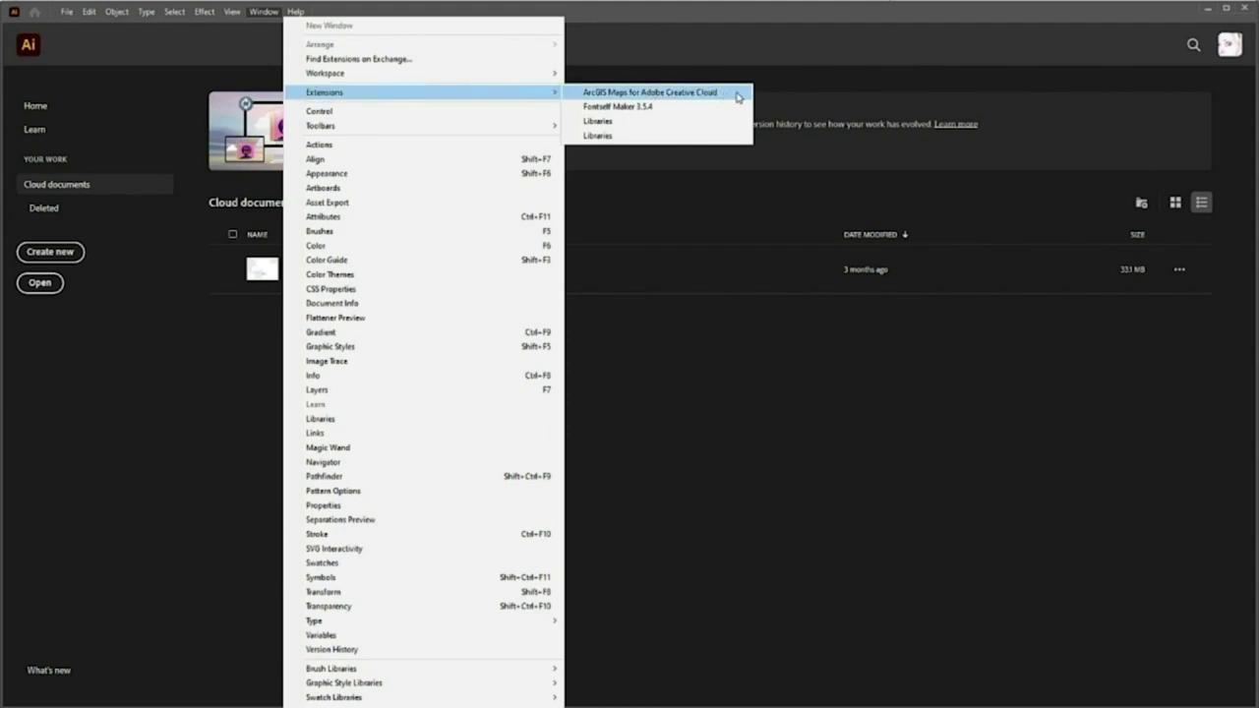
{"action": "left_click", "coordinate": [737, 95]}
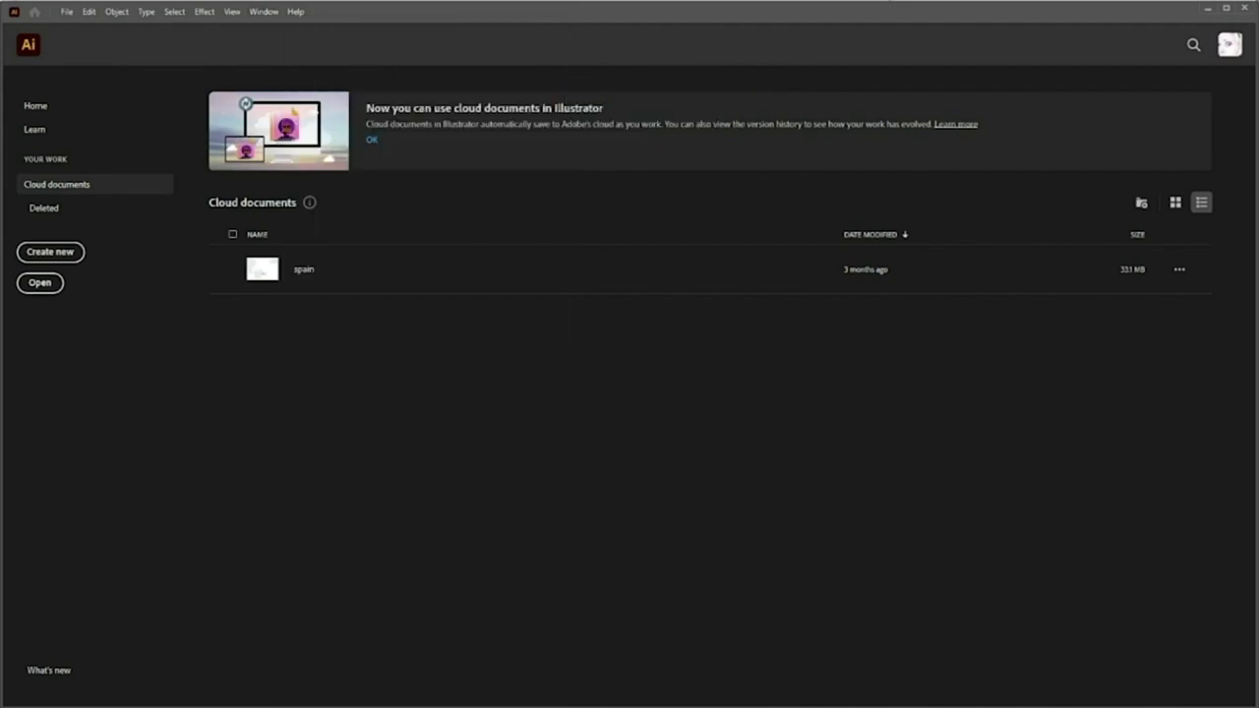
{"action": "left_click_drag", "start_coordinate": [1082, 246], "coordinate": [768, 217]}
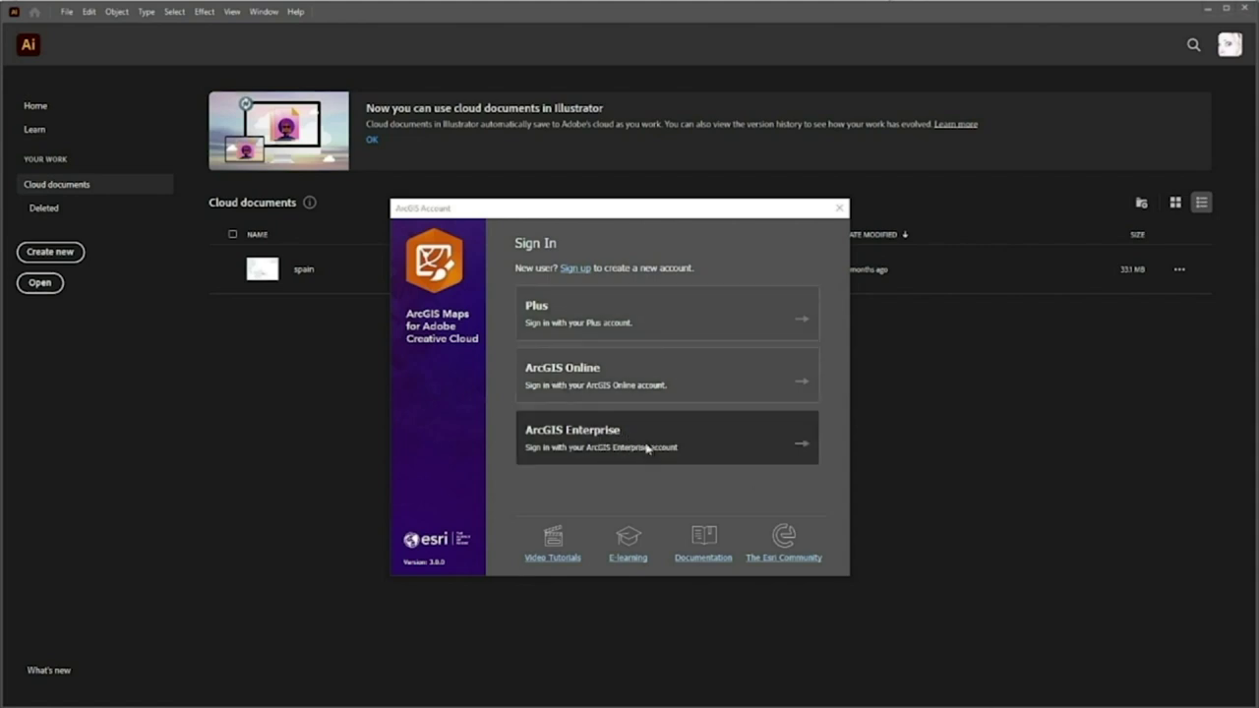
Sign in with ArcGIS Online using the account username and password
{"action": "left_click", "coordinate": [662, 379]}
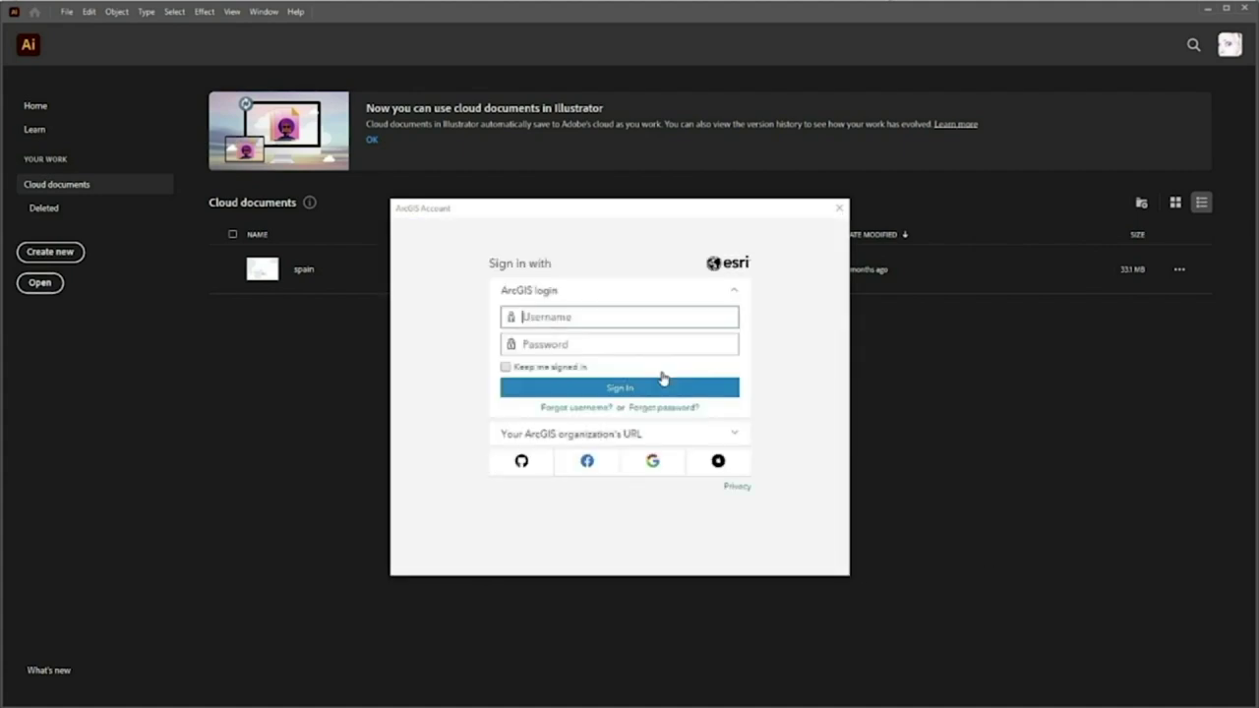
{"action": "left_click", "coordinate": [696, 313]}
{"action": "key", "text": "Tab"}
{"action": "type", "text": "•••••••••••••"}
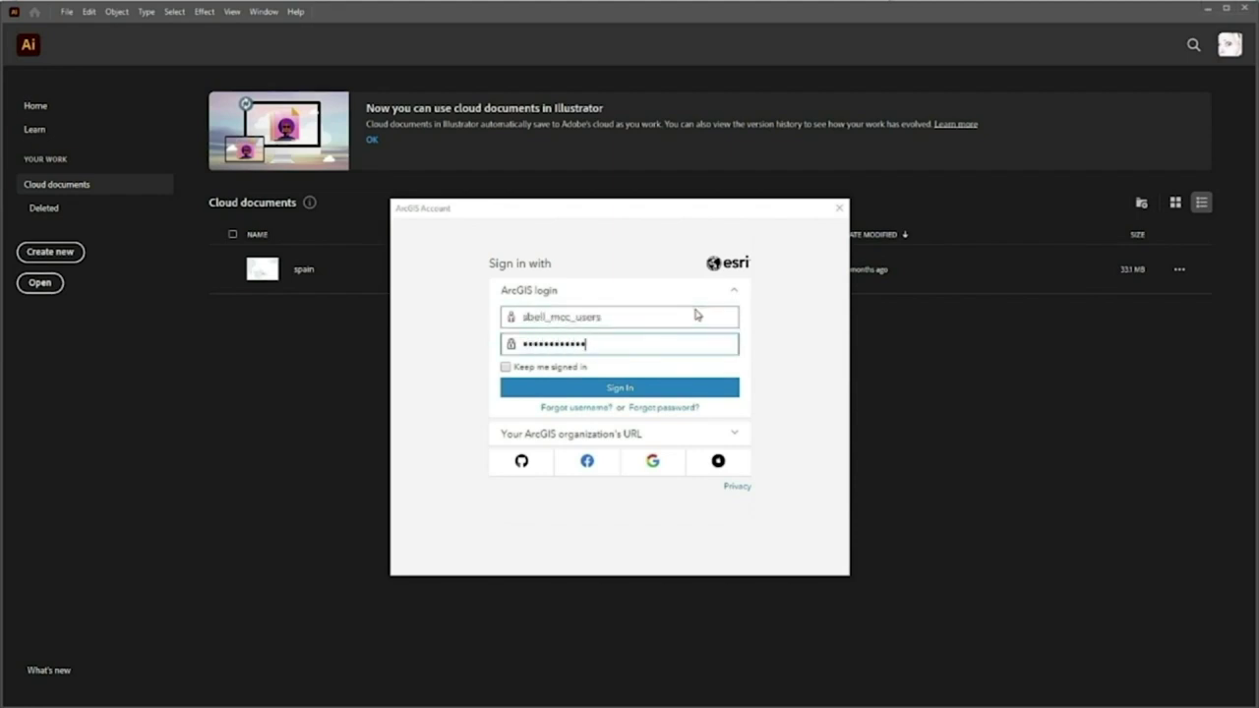
{"action": "key", "text": "Return"}
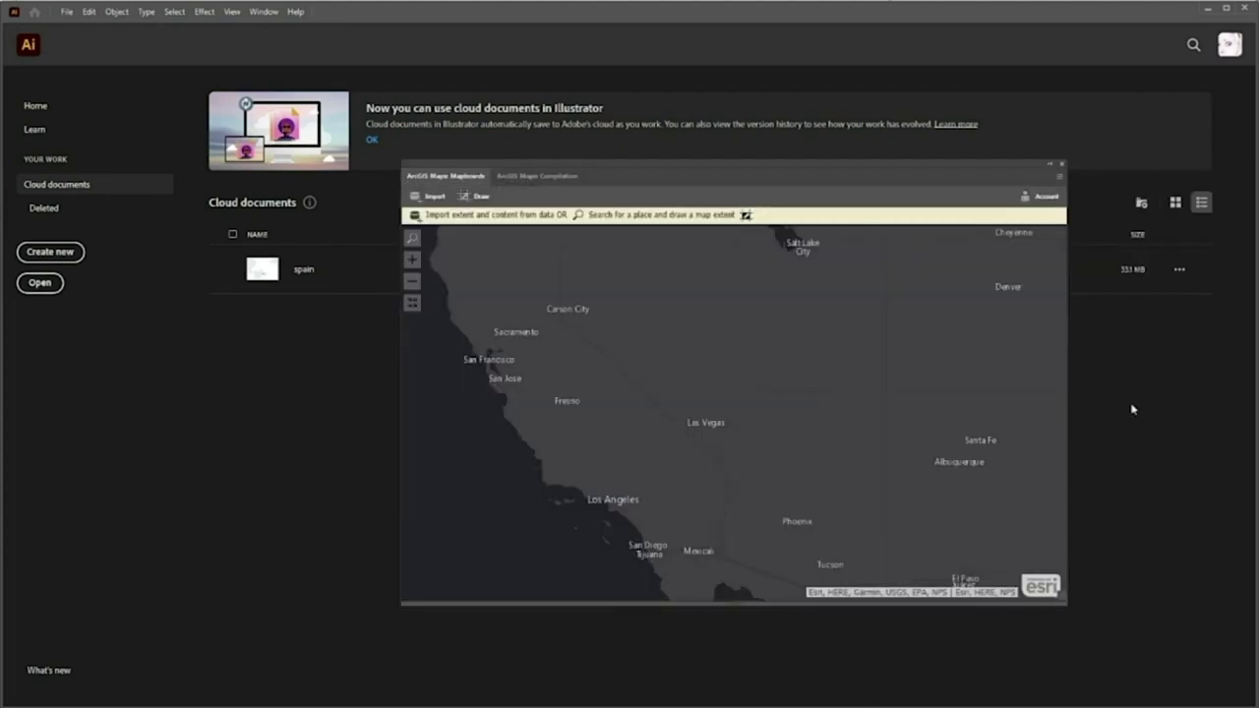
Float and enlarge the Mapboards panel, dock Compilation into it, and return to Mapboards
{"action": "left_click_drag", "start_coordinate": [434, 177], "coordinate": [110, 95]}
{"action": "left_click_drag", "start_coordinate": [745, 510], "coordinate": [832, 626]}
{"action": "left_click", "coordinate": [928, 183]}
{"action": "left_click_drag", "start_coordinate": [473, 179], "coordinate": [467, 106]}
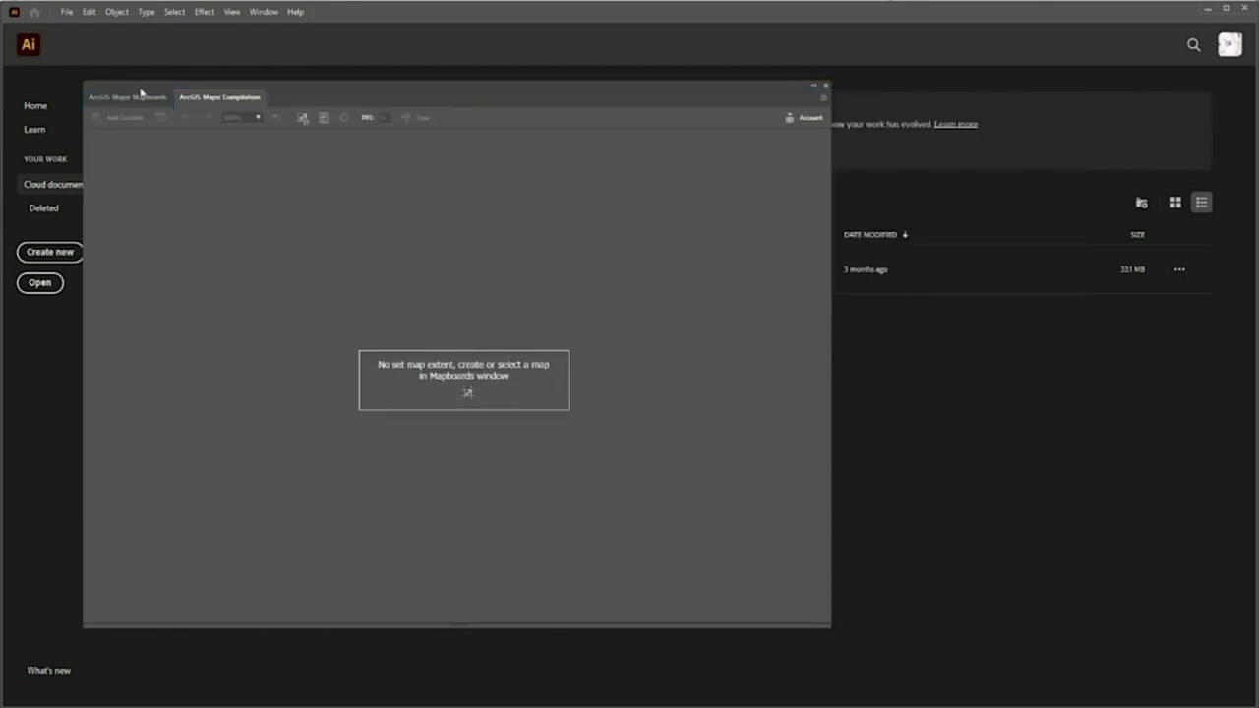
{"action": "left_click", "coordinate": [139, 96]}
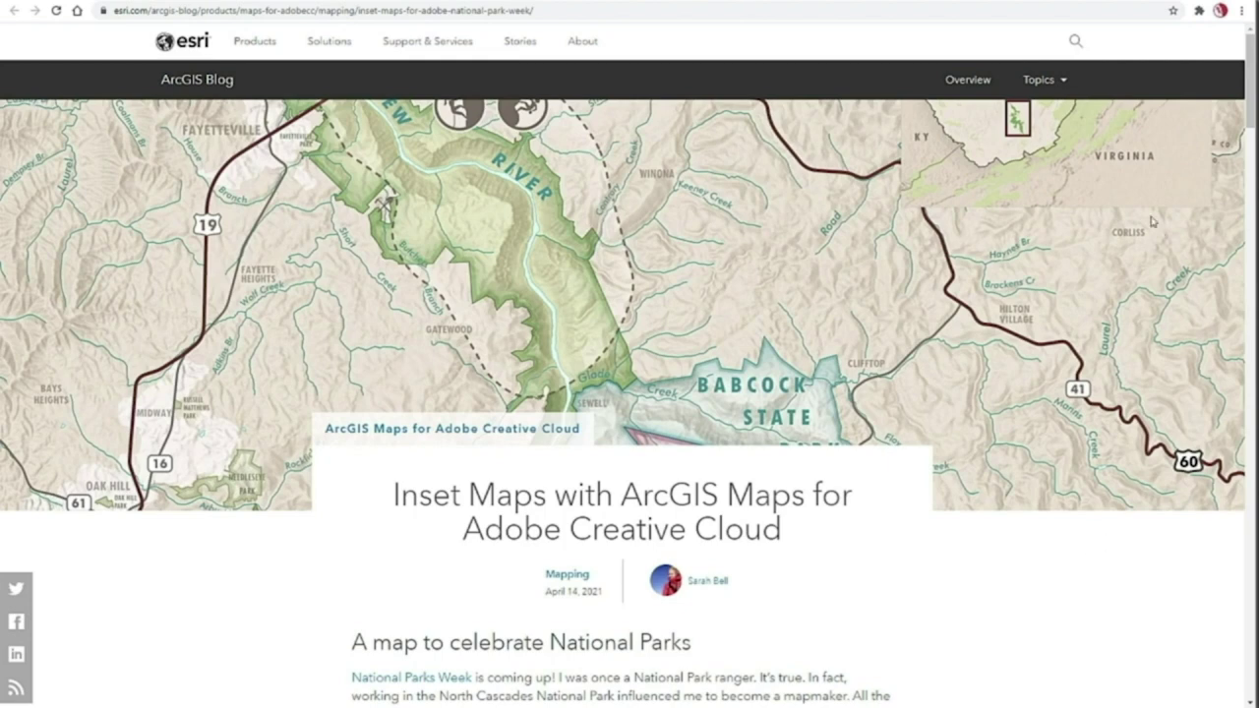
Scroll further down the 'Inset Maps with ArcGIS Maps for Adobe Creative Cloud' blog article
{"action": "mouse_move", "coordinate": [1253, 71]}
{"action": "left_mouse_down"}
{"action": "mouse_move", "coordinate": [1242, 378]}
{"action": "mouse_move", "coordinate": [1254, 454]}
{"action": "mouse_move", "coordinate": [1252, 72]}
{"action": "left_mouse_up"}
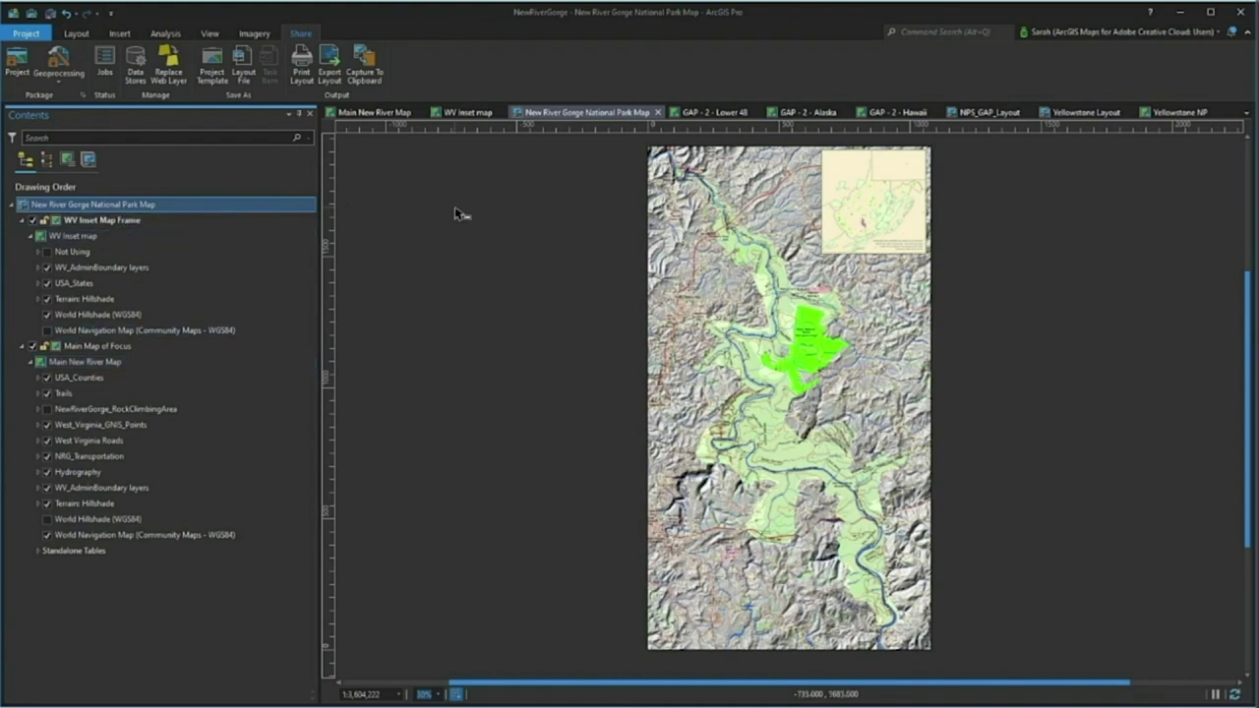
{"action": "left_click", "coordinate": [369, 113]}
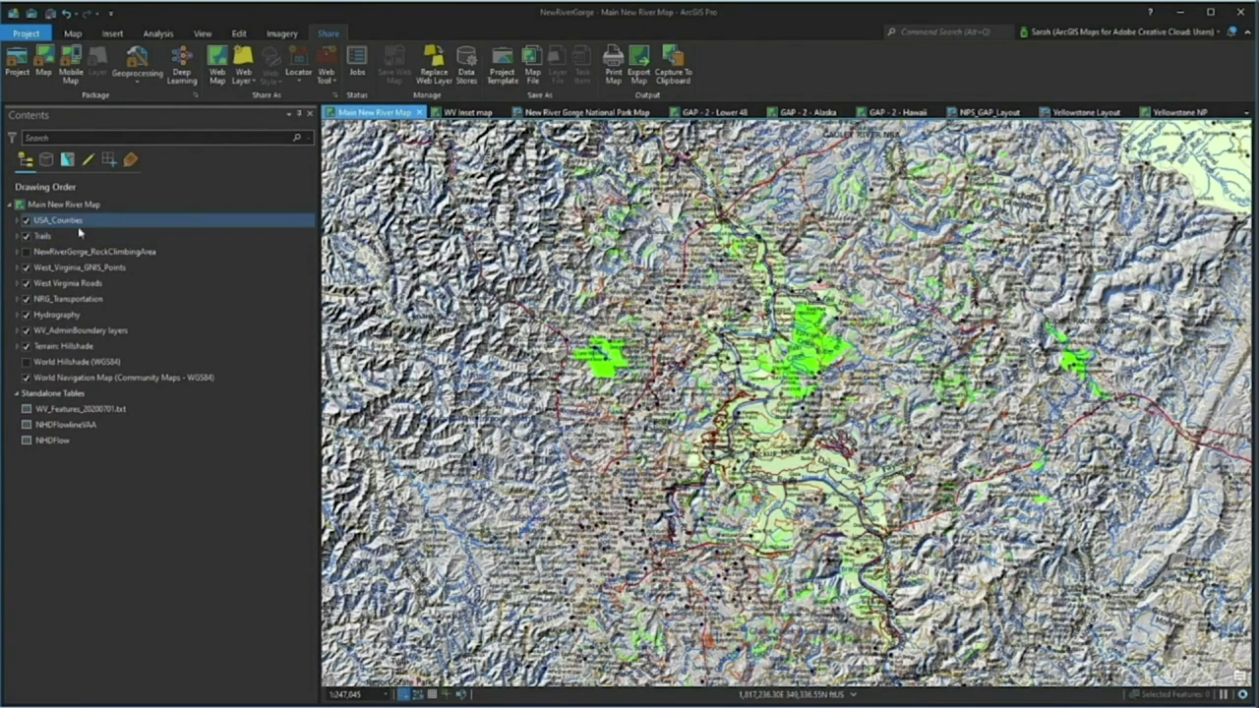
{"action": "left_click", "coordinate": [459, 114]}
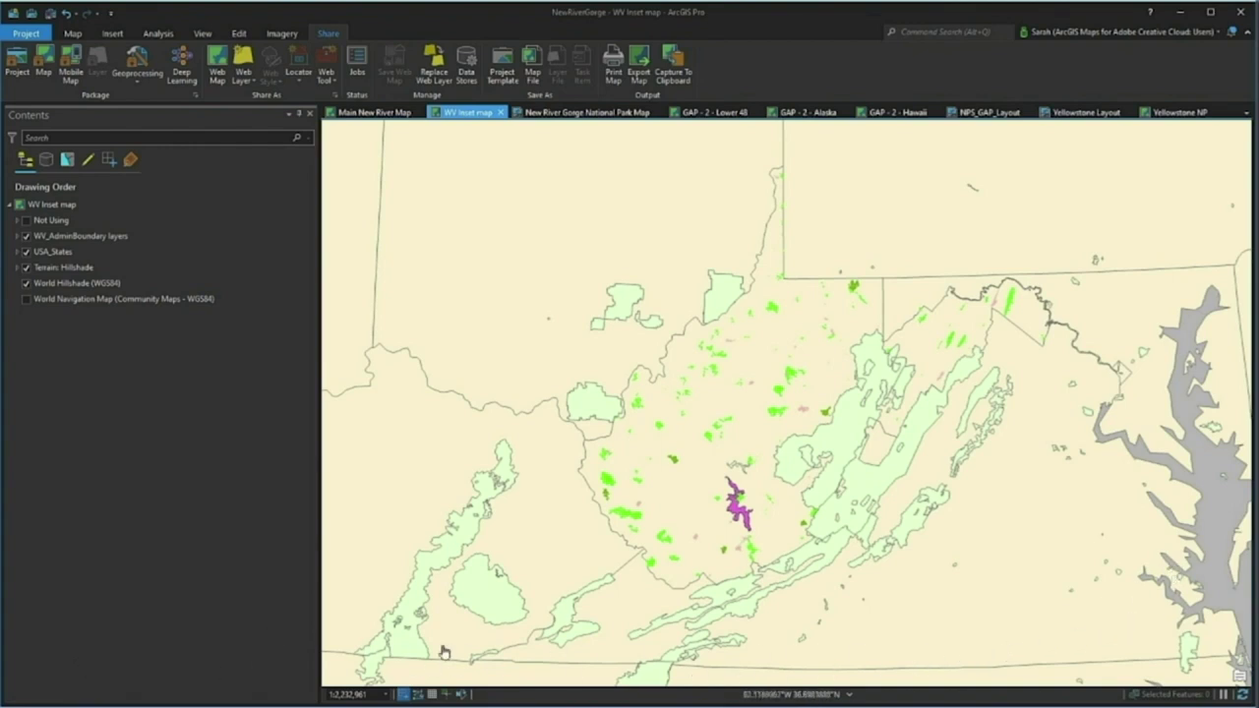
{"action": "left_click", "coordinate": [559, 114]}
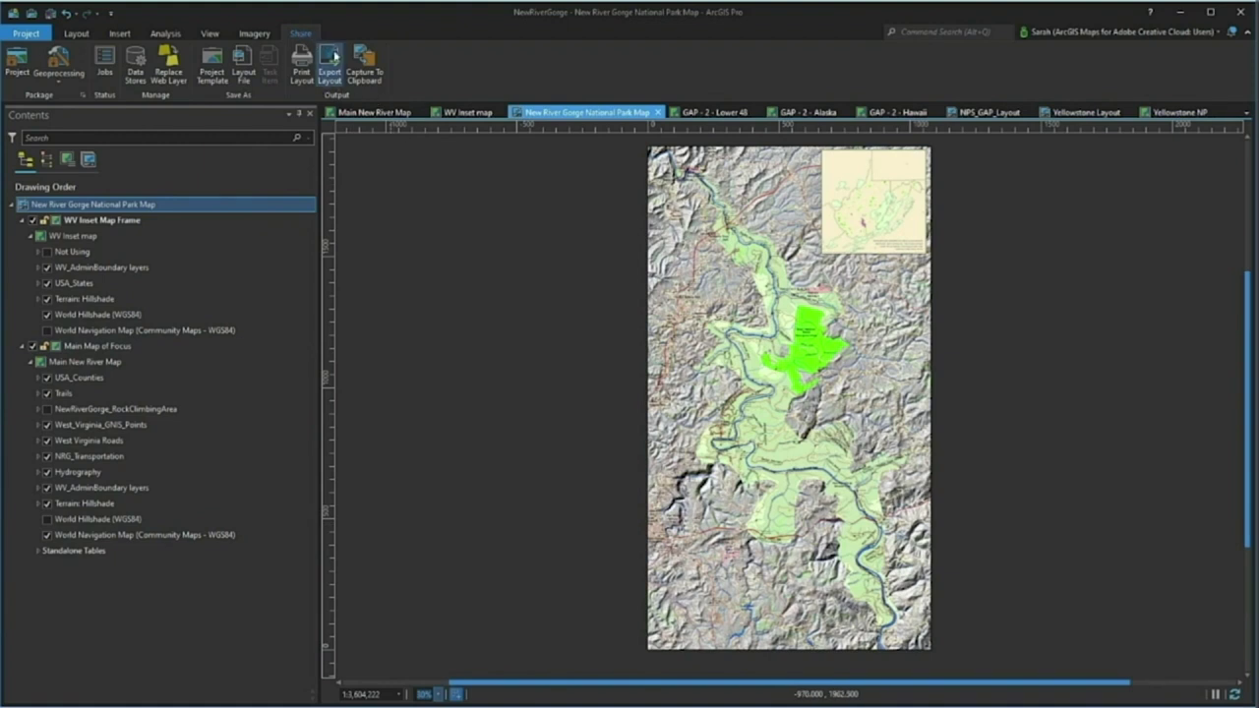
Export the New River Gorge National Park Map layout with AIX as the file type
{"action": "left_click", "coordinate": [335, 56]}
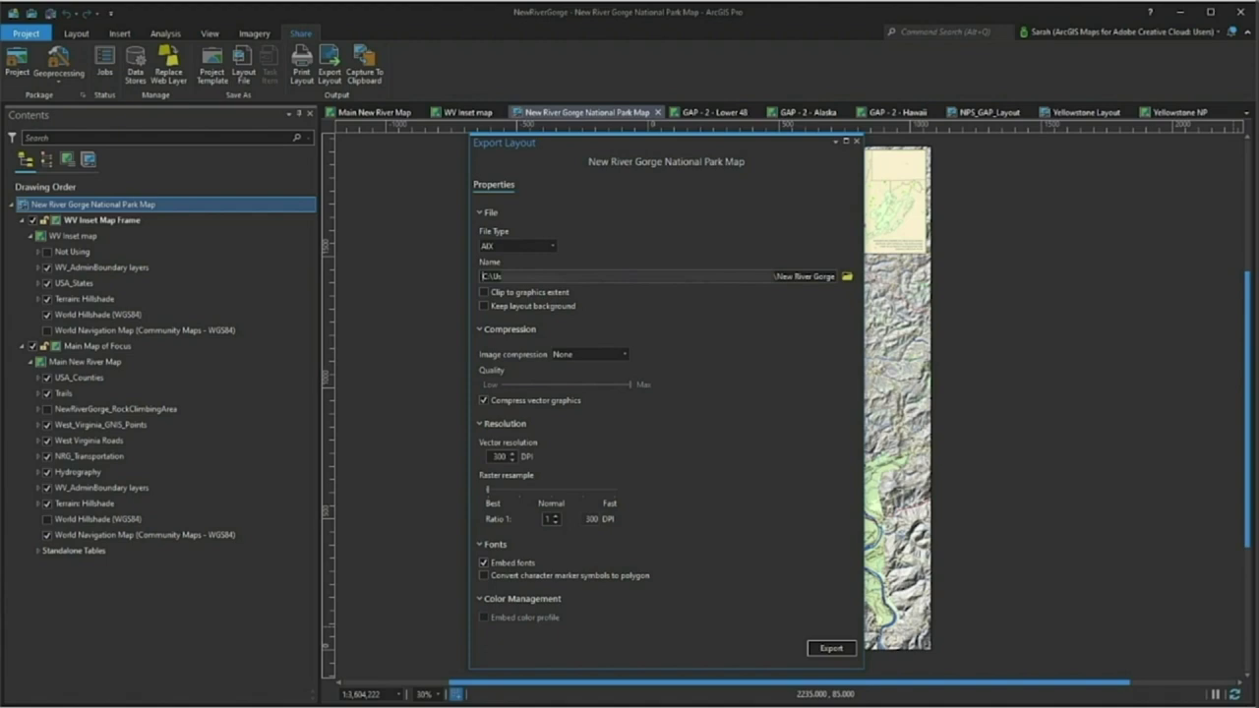
{"action": "left_click", "coordinate": [552, 246]}
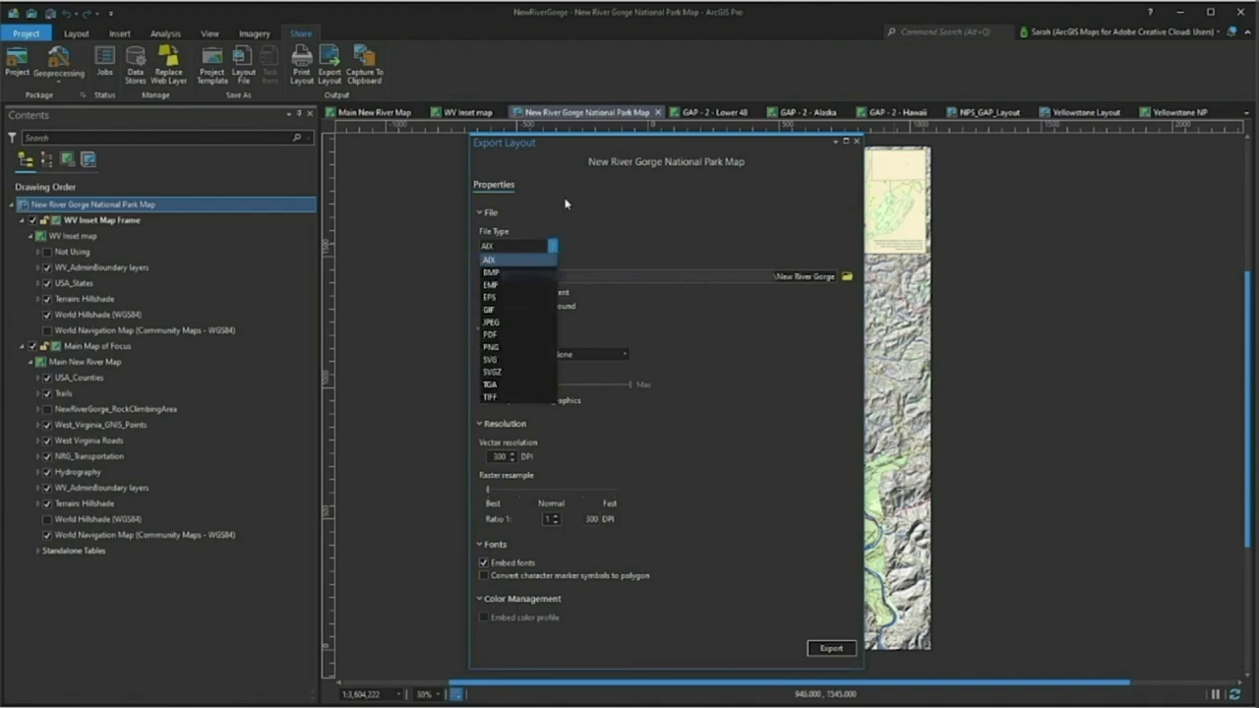
{"action": "left_click", "coordinate": [565, 197]}
{"action": "left_click", "coordinate": [831, 650]}
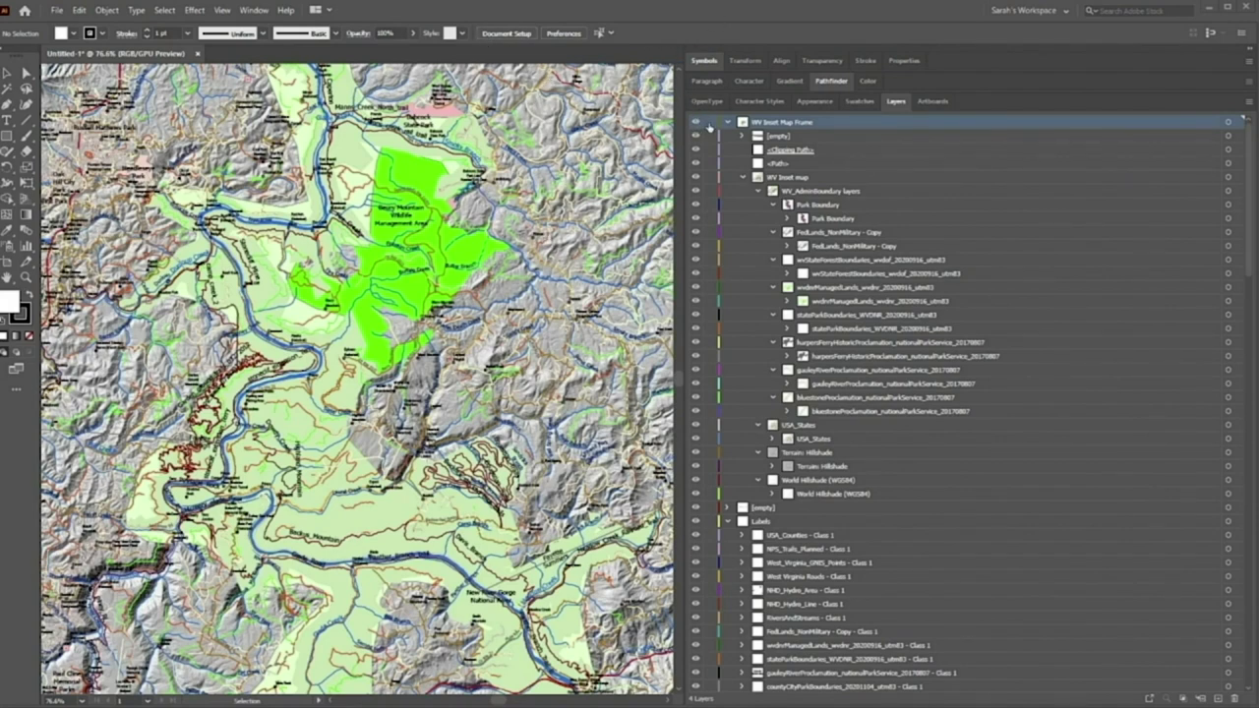
Lock the WV Inset Map Frame layer contents and fit the artboard in the window
{"action": "left_click", "coordinate": [709, 124]}
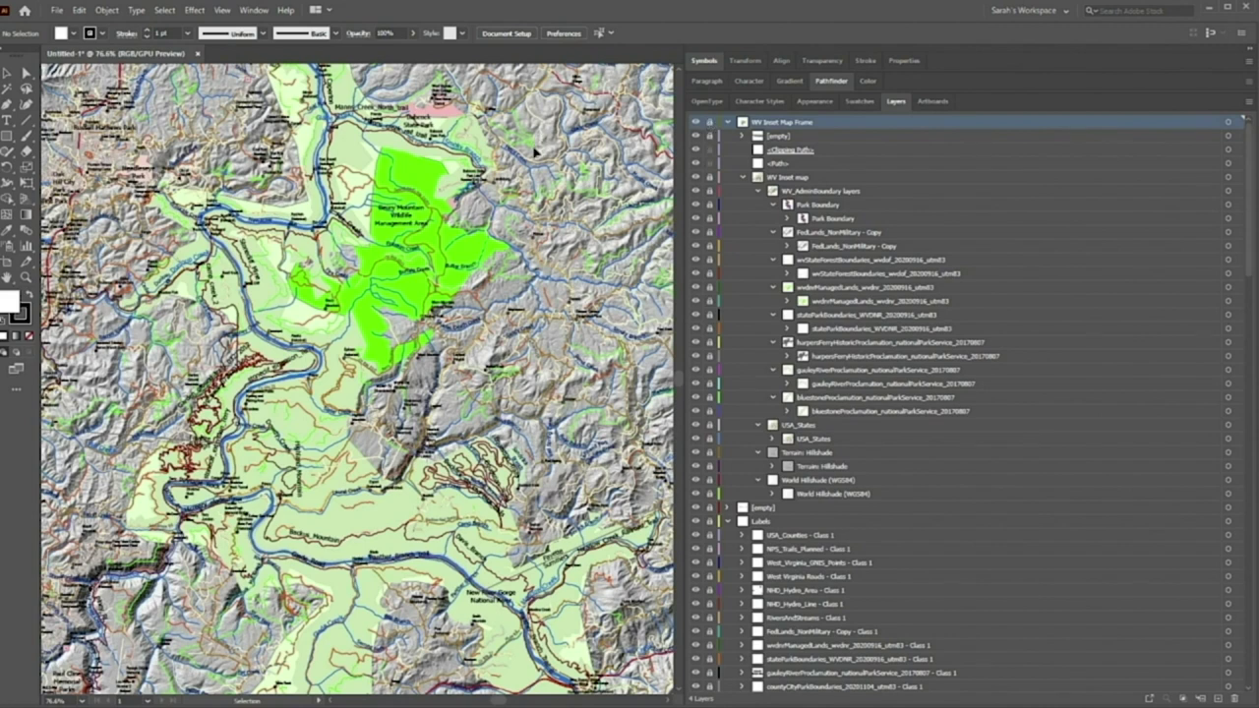
{"action": "key", "text": "ctrl+0"}
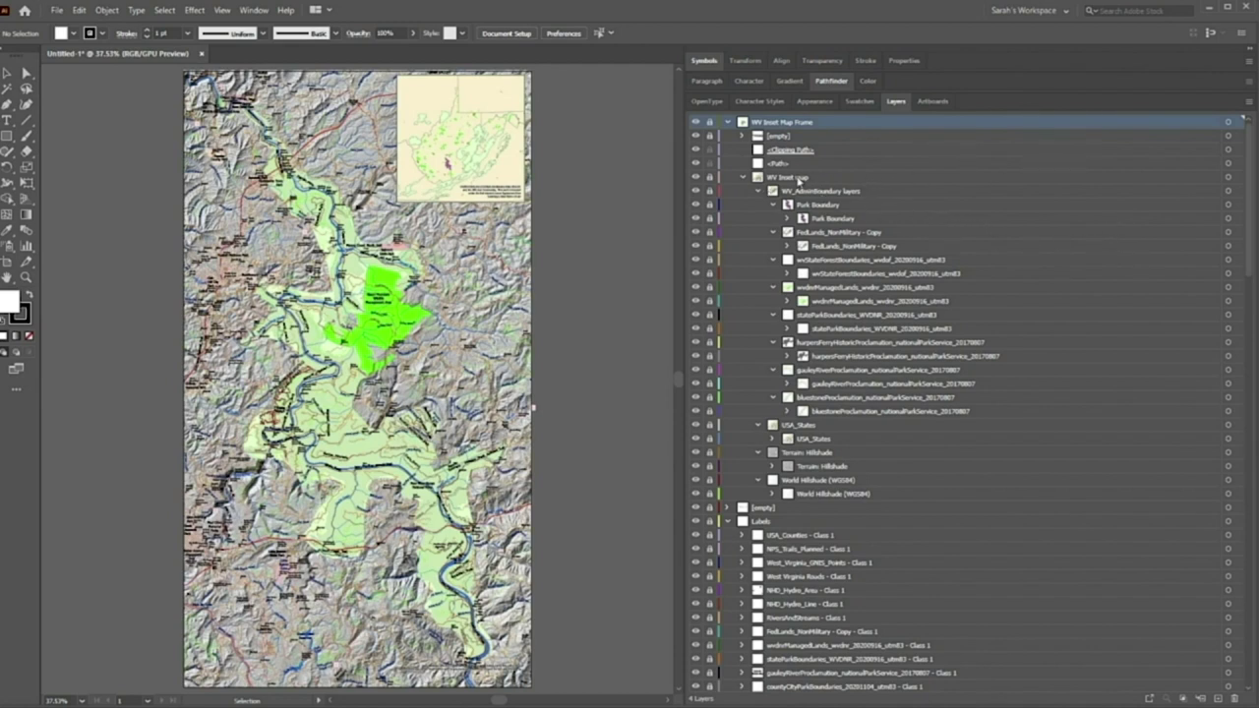
Lock every layer except WV Inset map and collapse its sublayers
{"action": "left_click", "coordinate": [798, 181]}
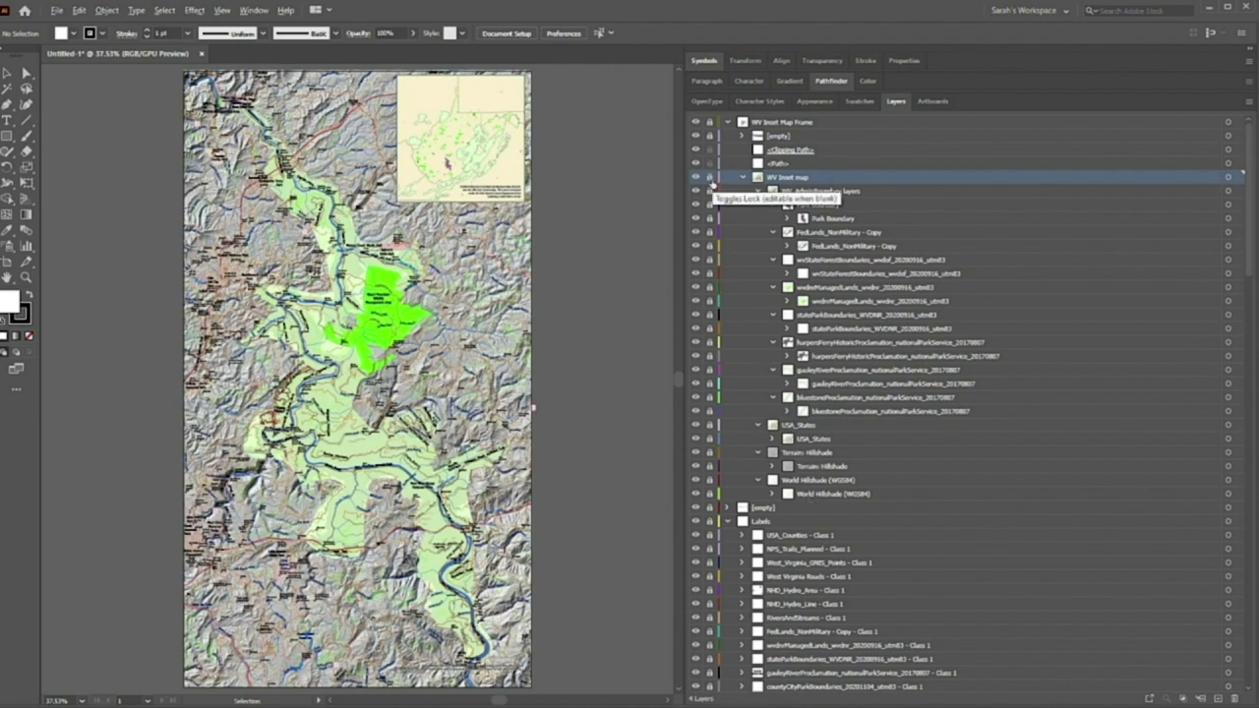
{"action": "left_click", "coordinate": [711, 179], "text": "alt"}
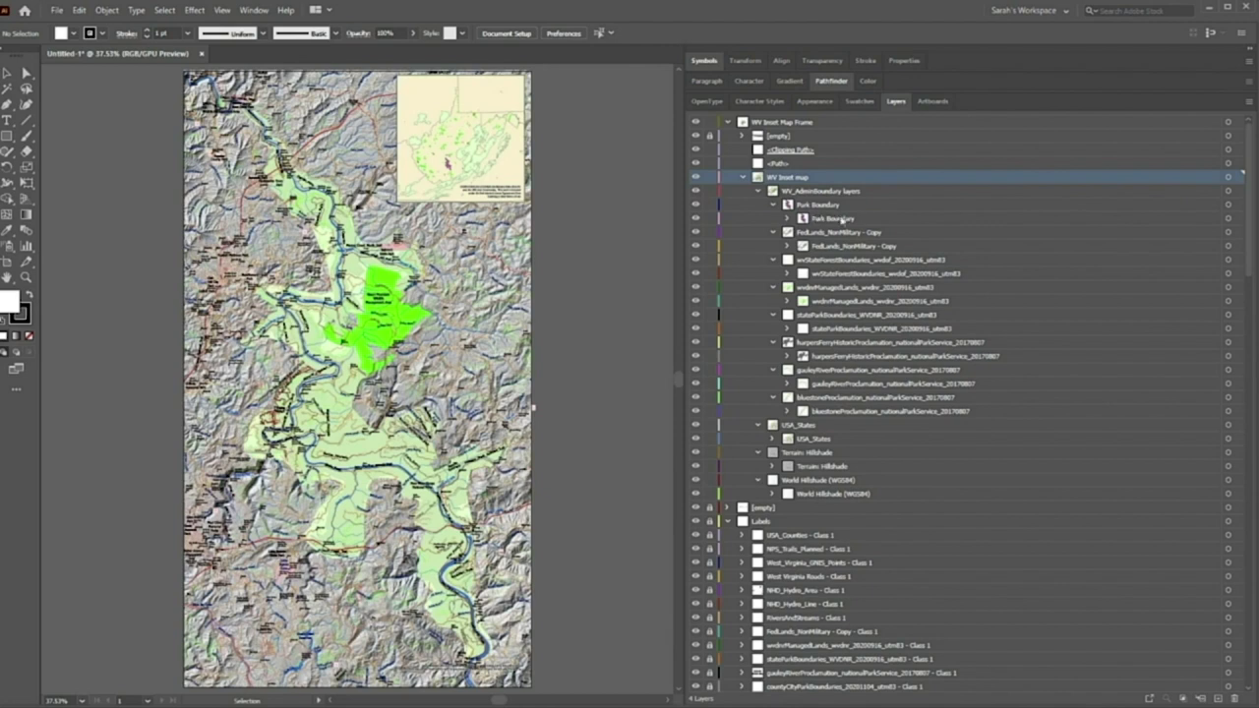
{"action": "left_click", "coordinate": [1236, 204]}
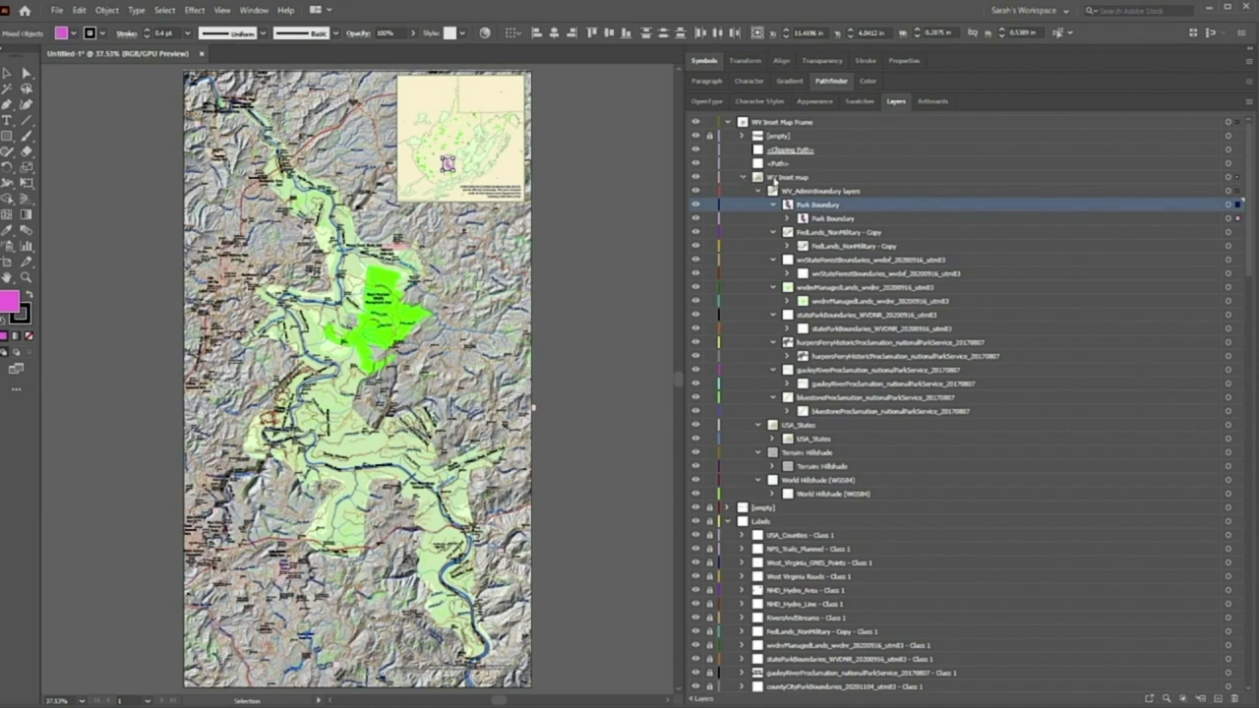
{"action": "left_click", "coordinate": [745, 178]}
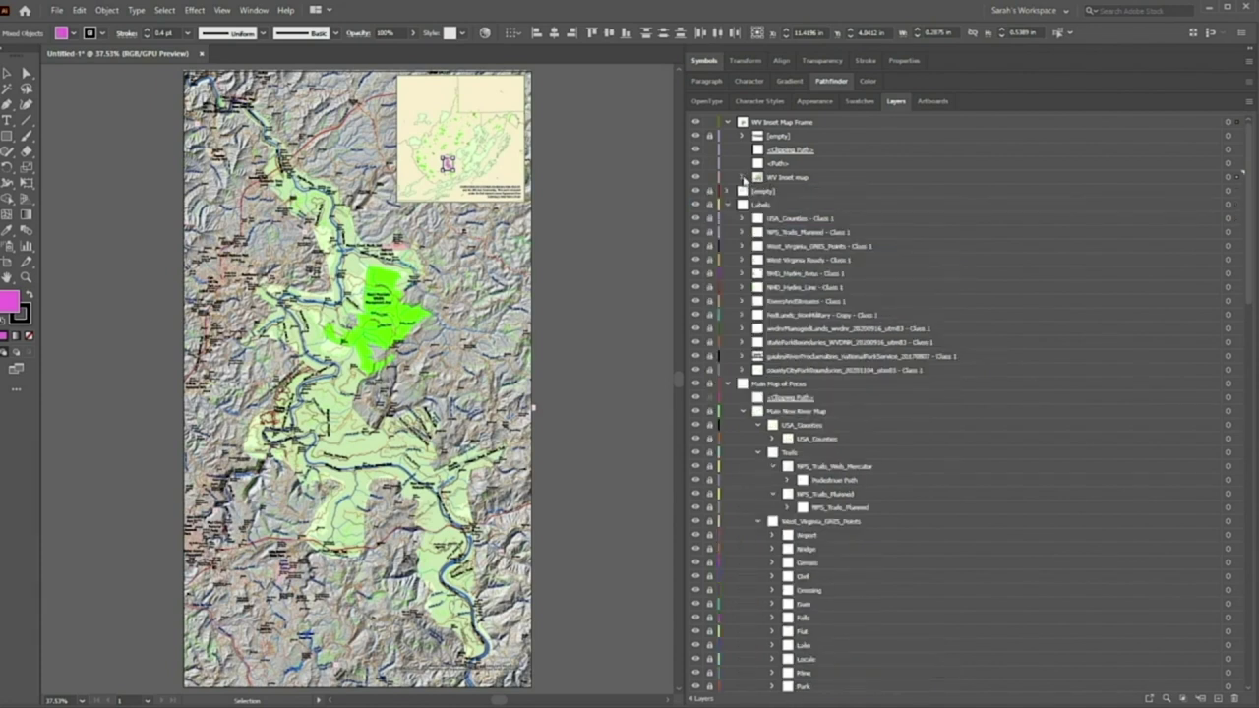
Unlock the Labels layer and select its USA_Counties - Class 1 label group
{"action": "left_click", "coordinate": [711, 204]}
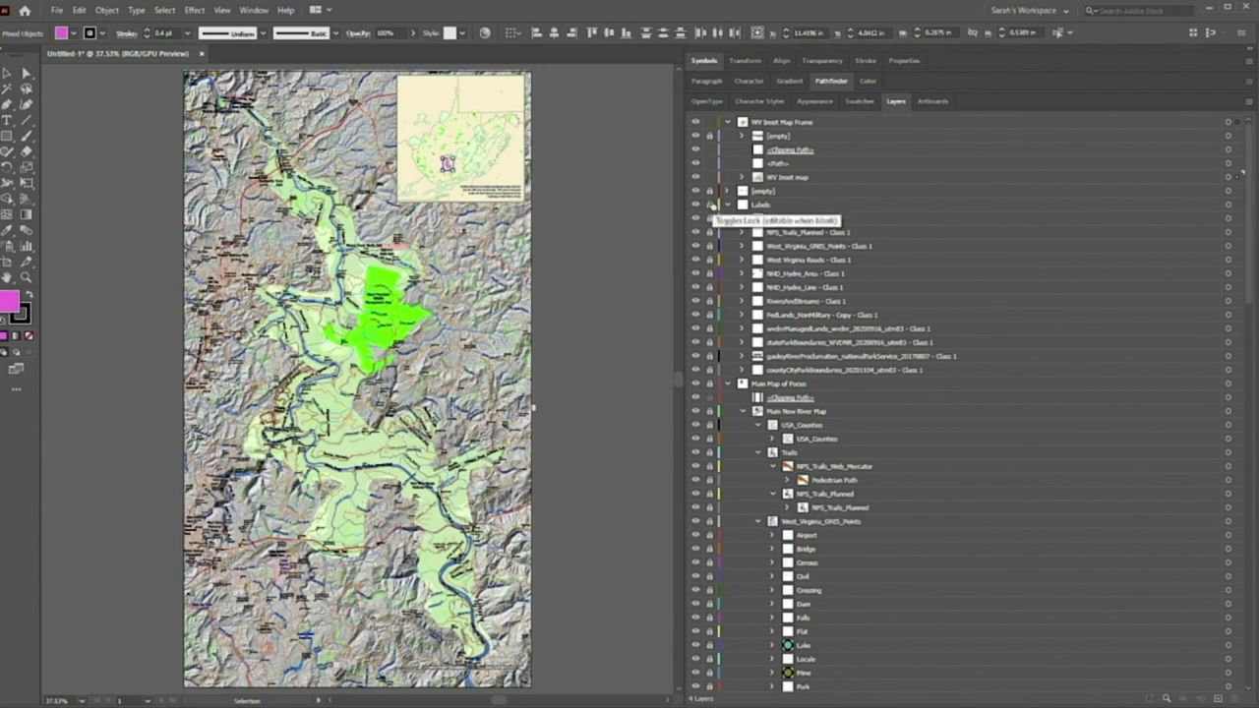
{"action": "left_click", "coordinate": [793, 206]}
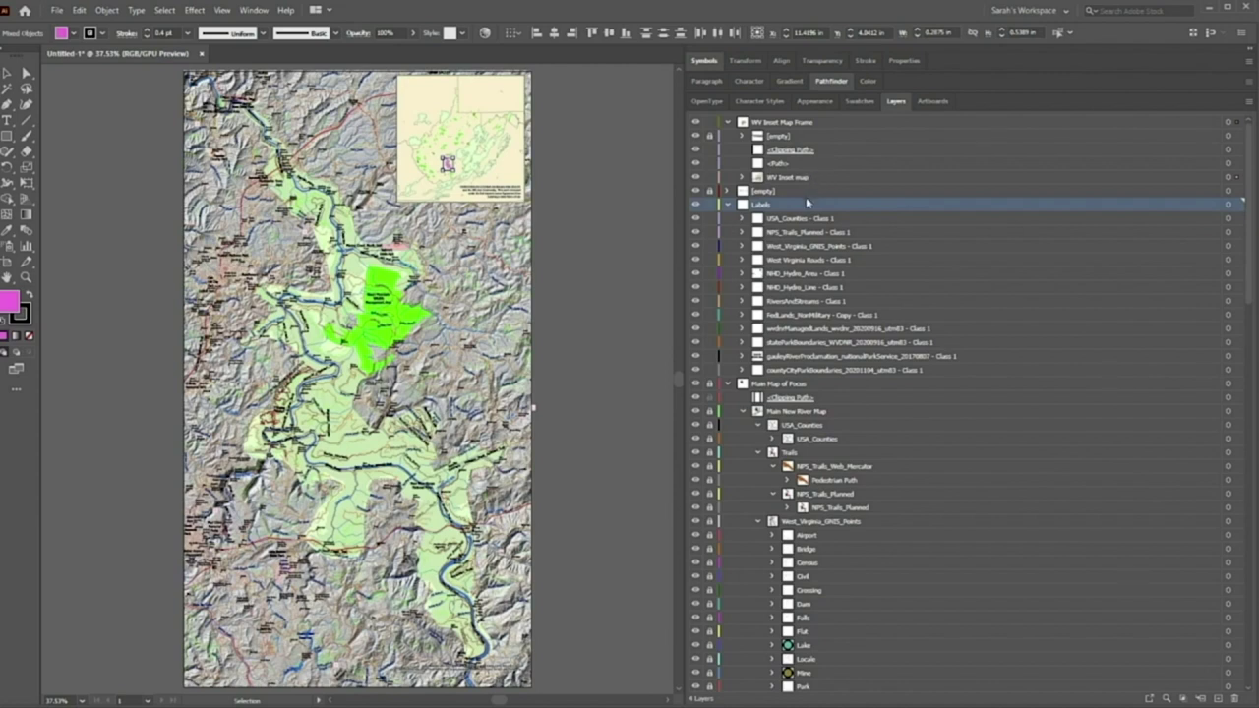
{"action": "left_click", "coordinate": [729, 122]}
{"action": "left_click", "coordinate": [729, 122]}
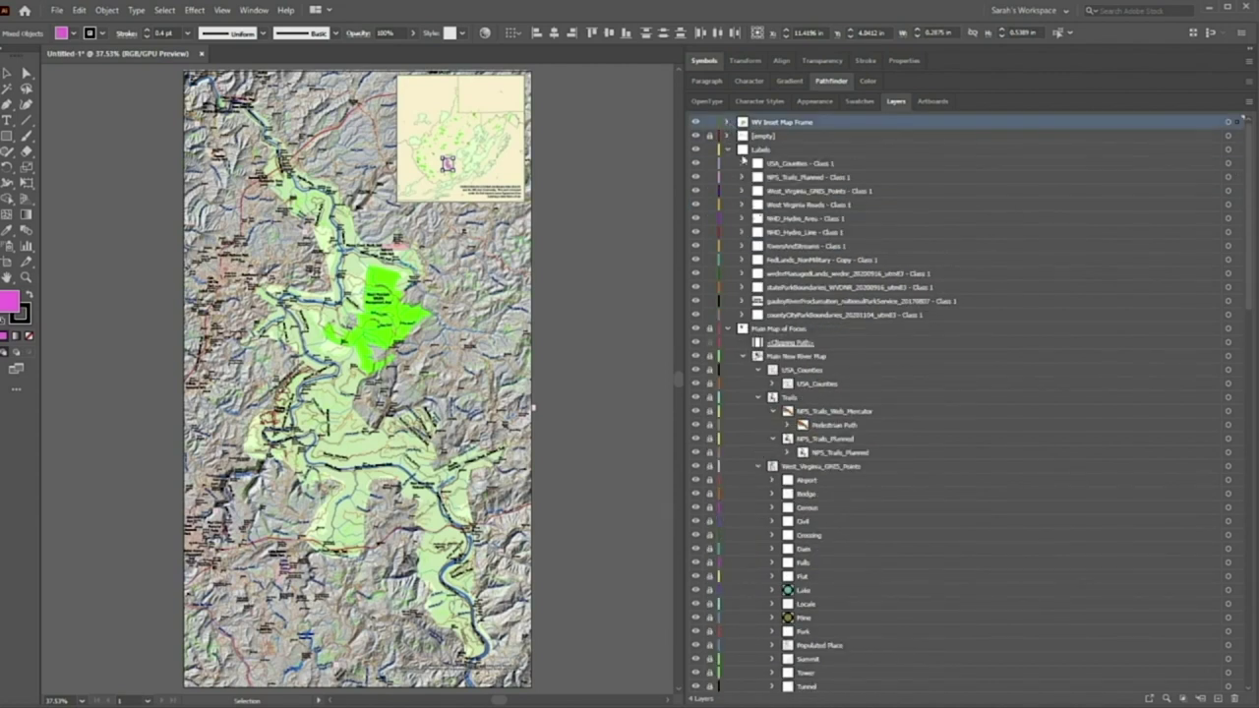
{"action": "left_click", "coordinate": [875, 153]}
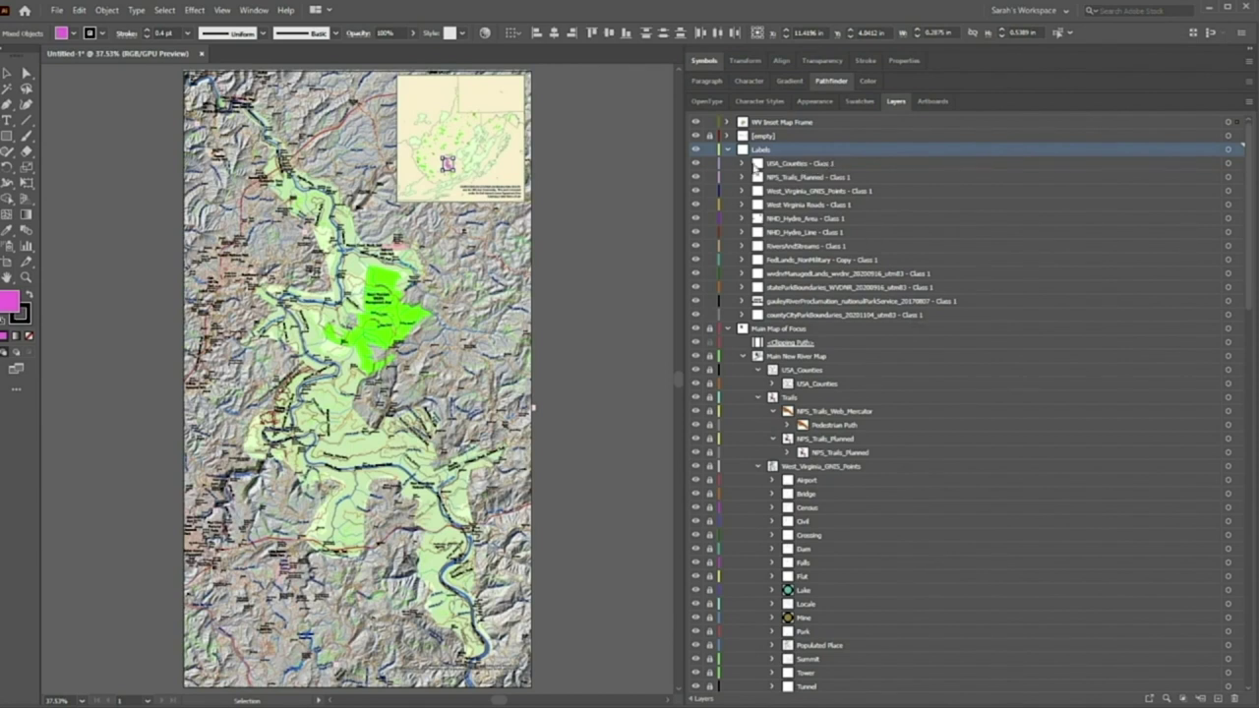
{"action": "left_click", "coordinate": [844, 167]}
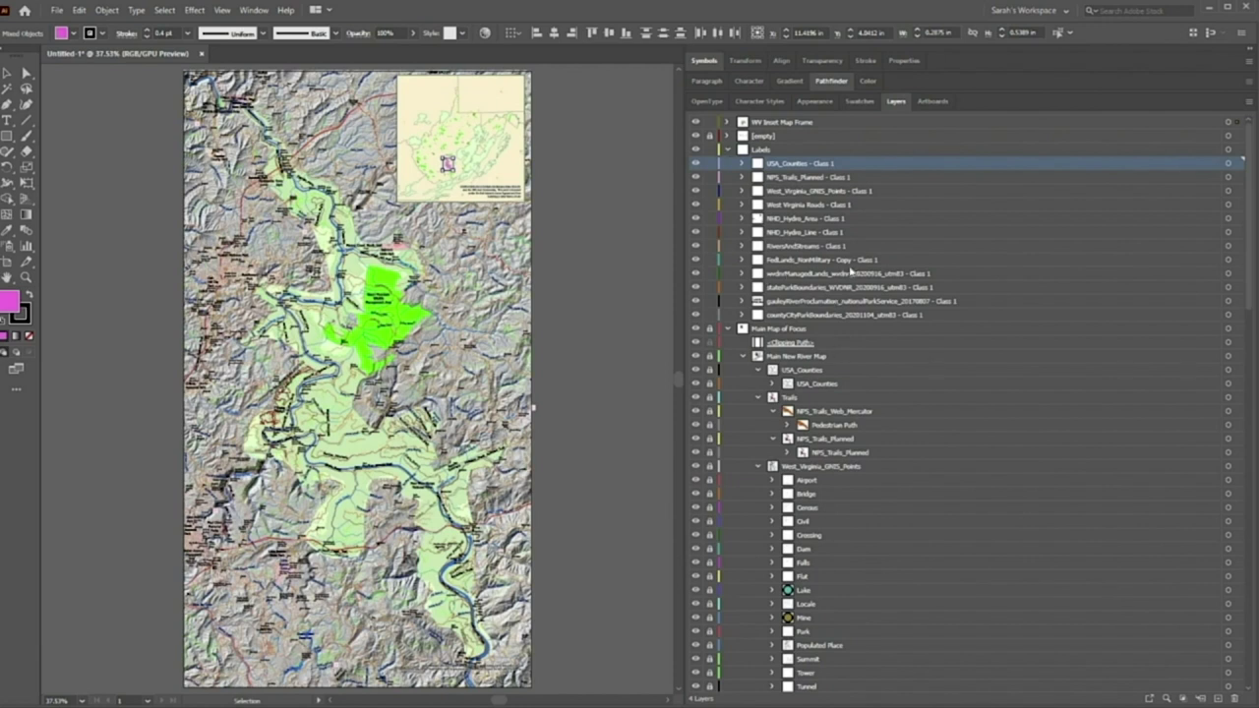
Hide all other layers and select every label on RiversAndStreams - Class 1
{"action": "left_click", "coordinate": [696, 247], "text": "alt"}
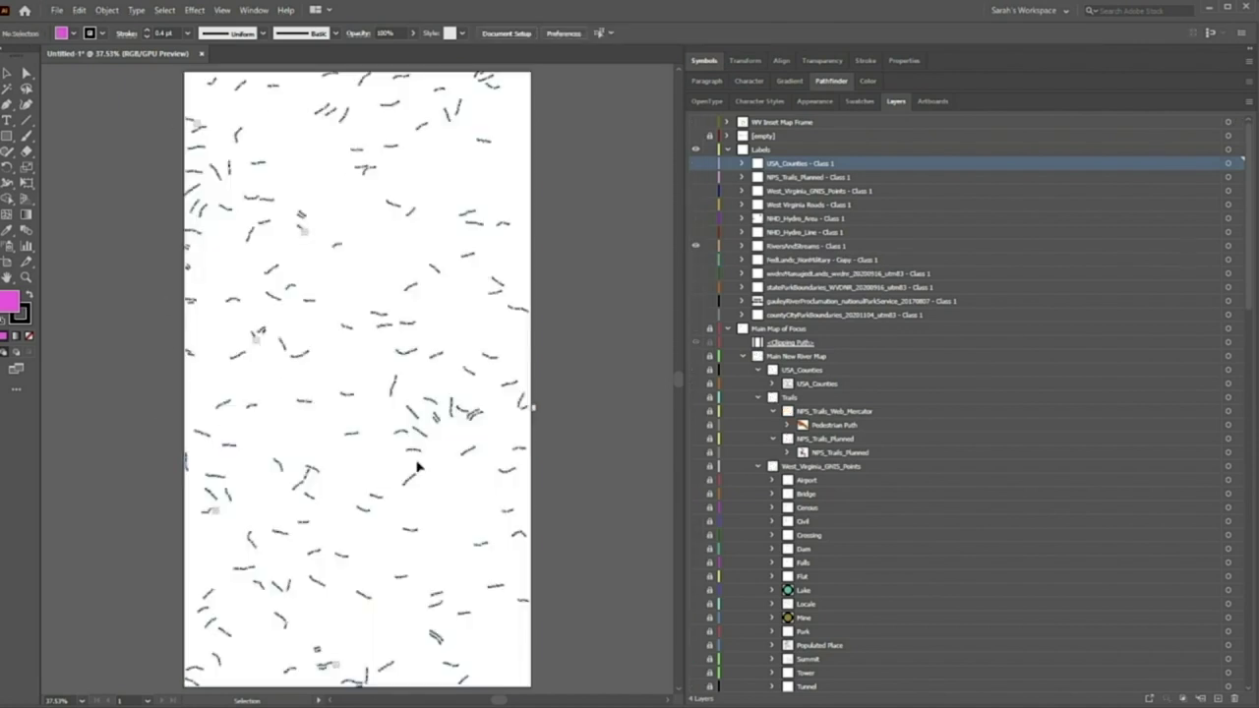
{"action": "left_click", "coordinate": [866, 248]}
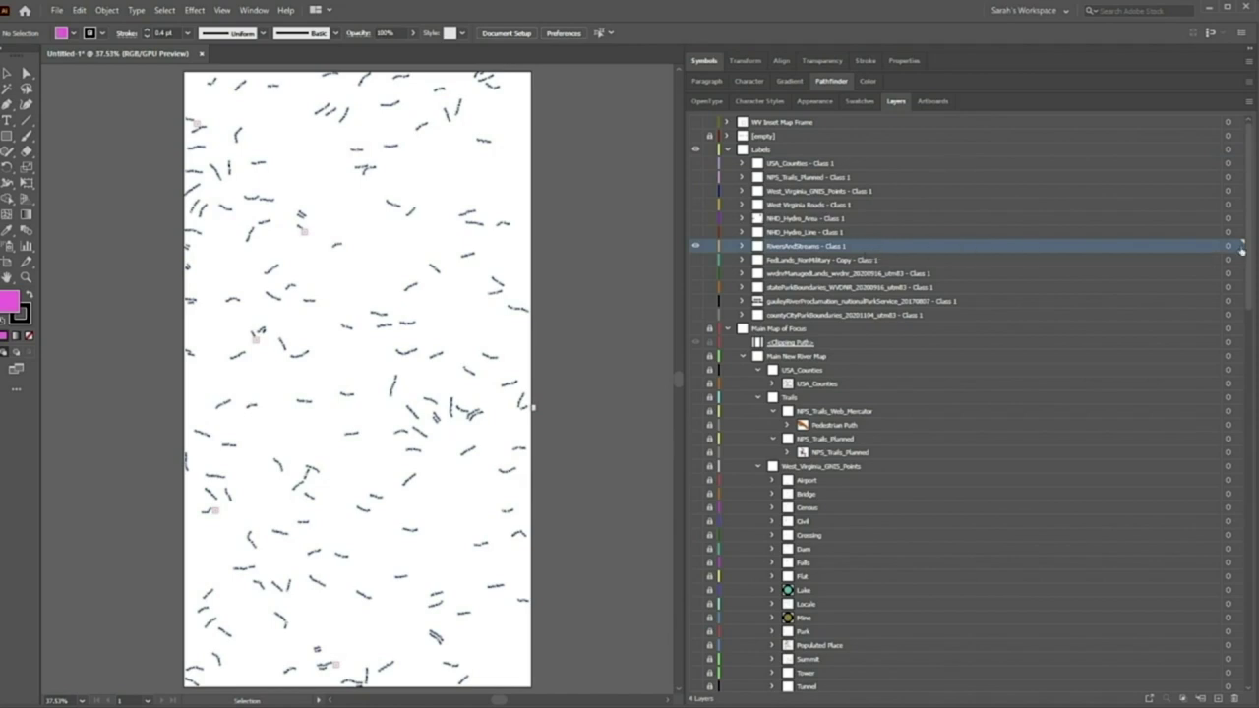
{"action": "left_click", "coordinate": [1242, 247]}
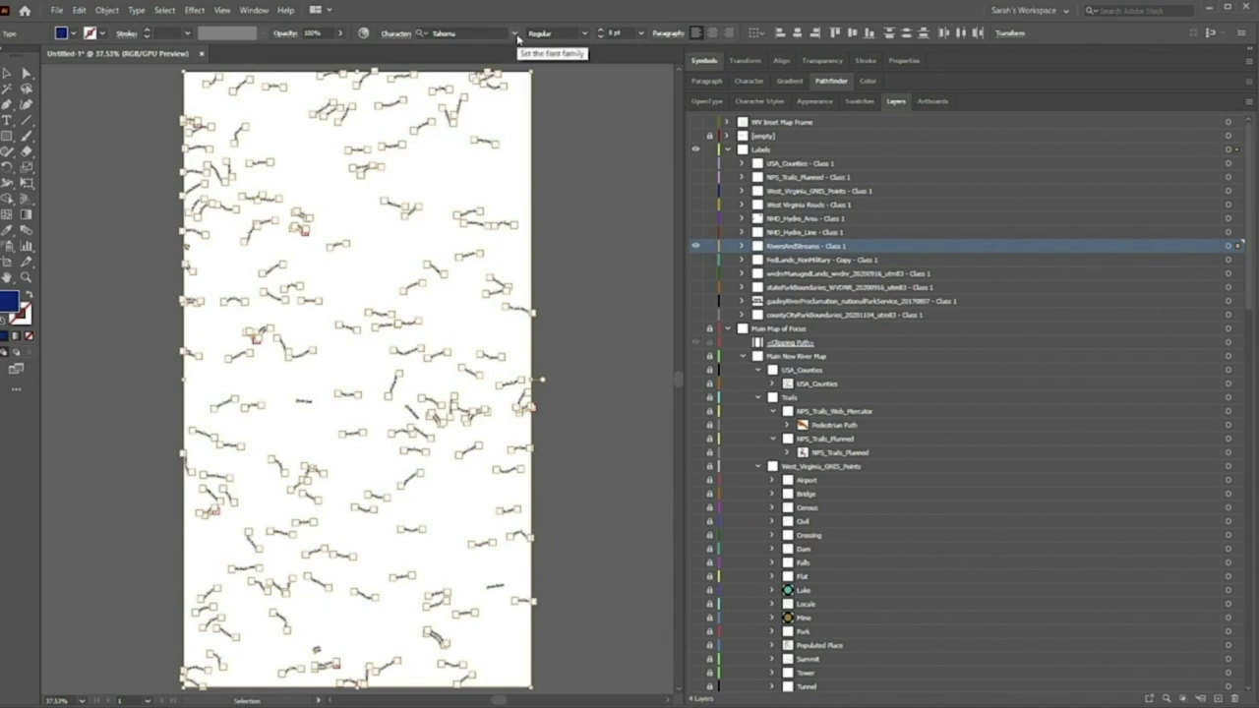
Change the river and stream label font to BellTopo Sans Bold Italic
{"action": "left_click", "coordinate": [439, 33]}
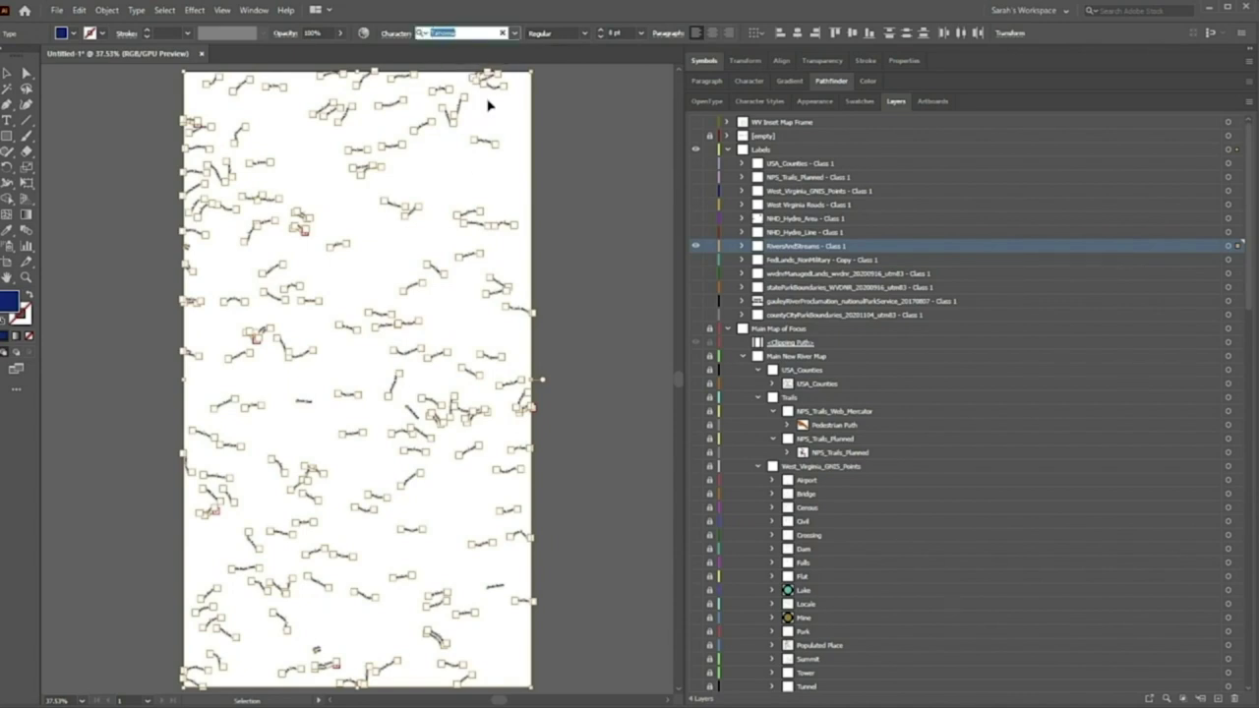
{"action": "left_click", "coordinate": [514, 36]}
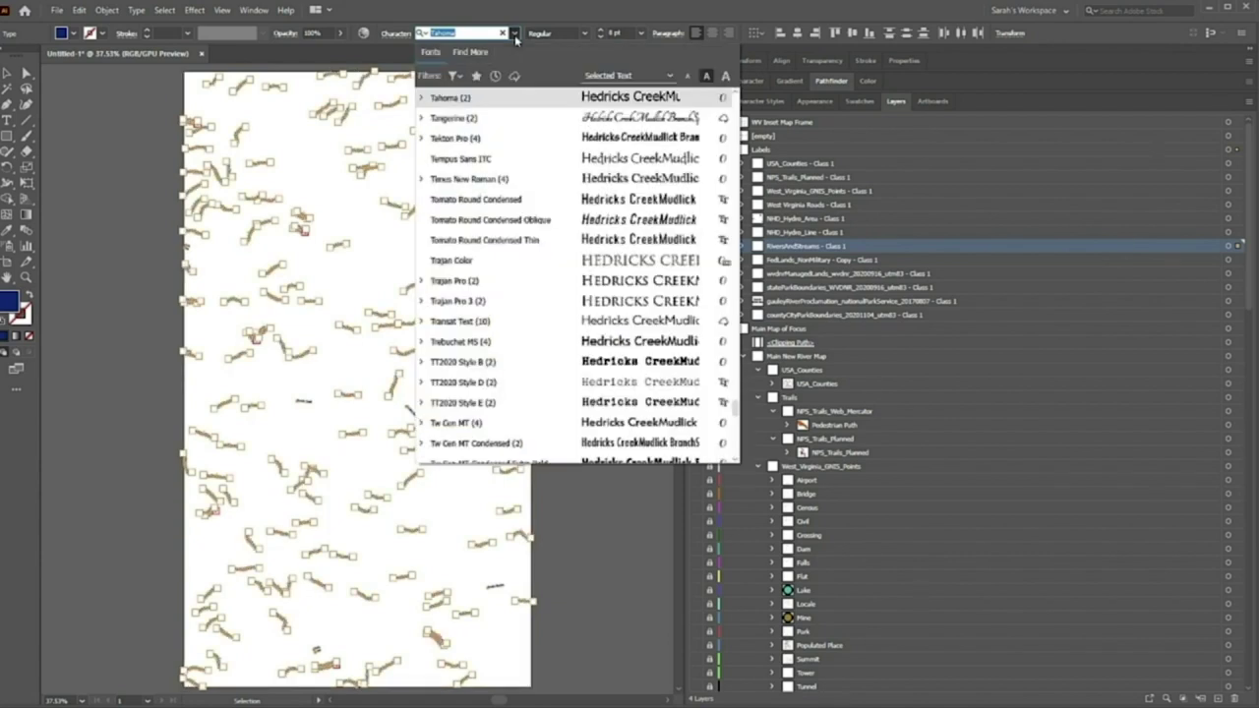
{"action": "type", "text": "BellTopo"}
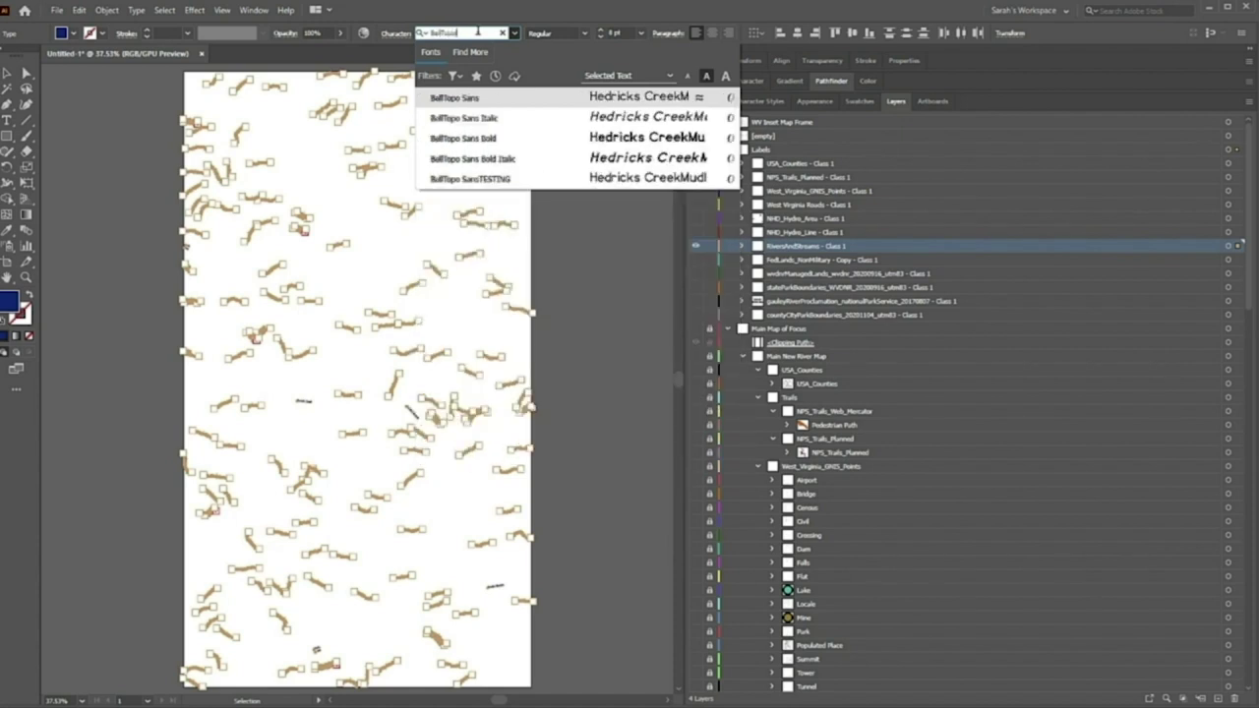
{"action": "left_click", "coordinate": [567, 158]}
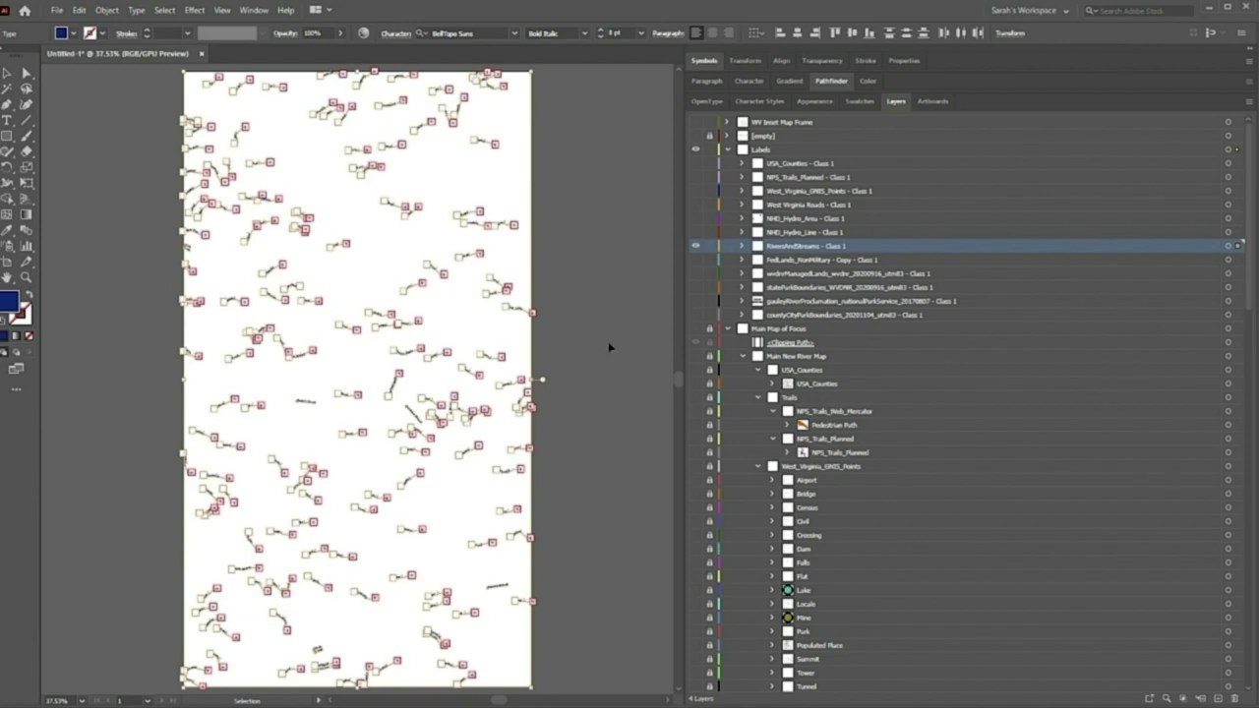
Give the river labels a light blue #8499BC fill, then deselect and collapse Labels
{"action": "left_click", "coordinate": [712, 246]}
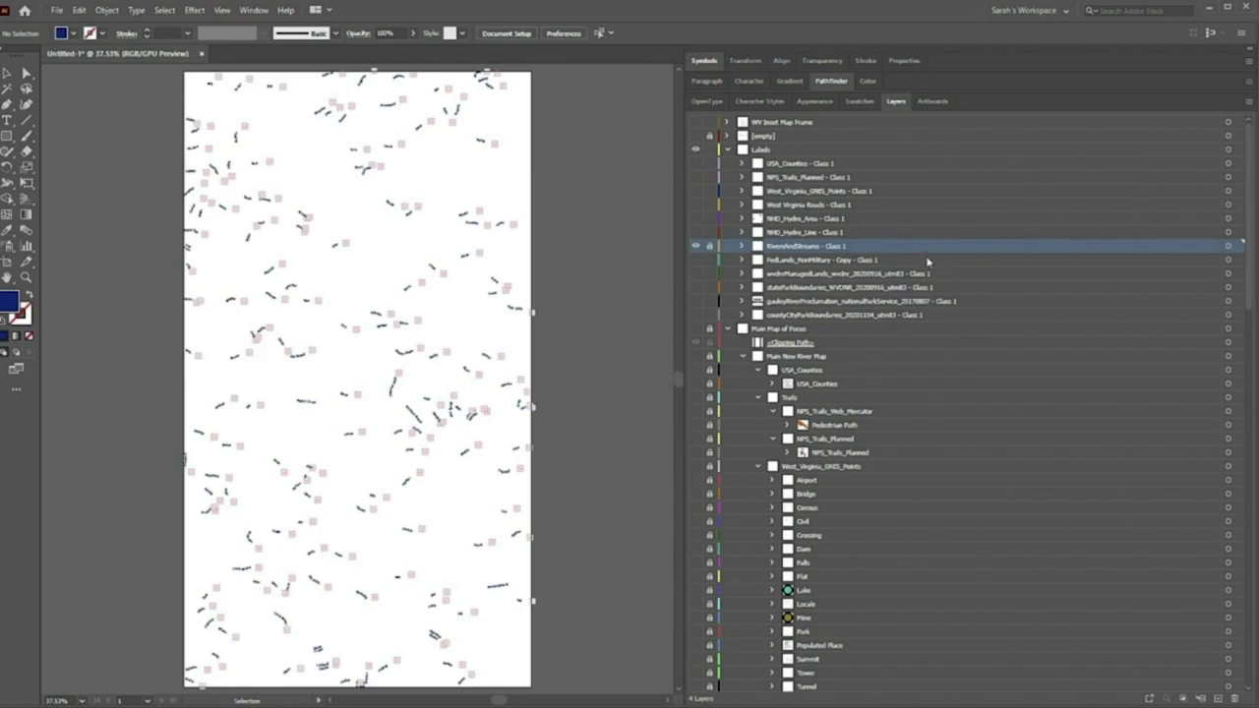
{"action": "left_click", "coordinate": [714, 252]}
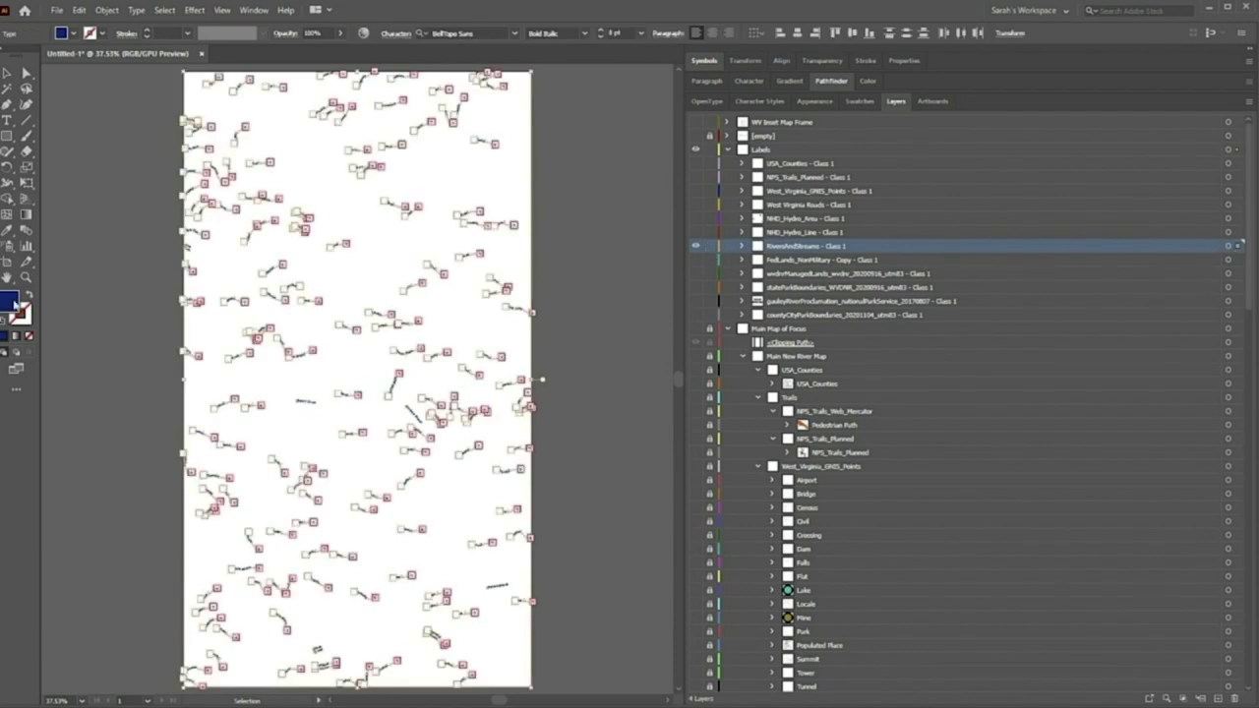
{"action": "double_click", "coordinate": [13, 302]}
{"action": "mouse_move", "coordinate": [569, 281]}
{"action": "left_mouse_down"}
{"action": "mouse_move", "coordinate": [515, 287]}
{"action": "mouse_move", "coordinate": [507, 301]}
{"action": "left_mouse_up"}
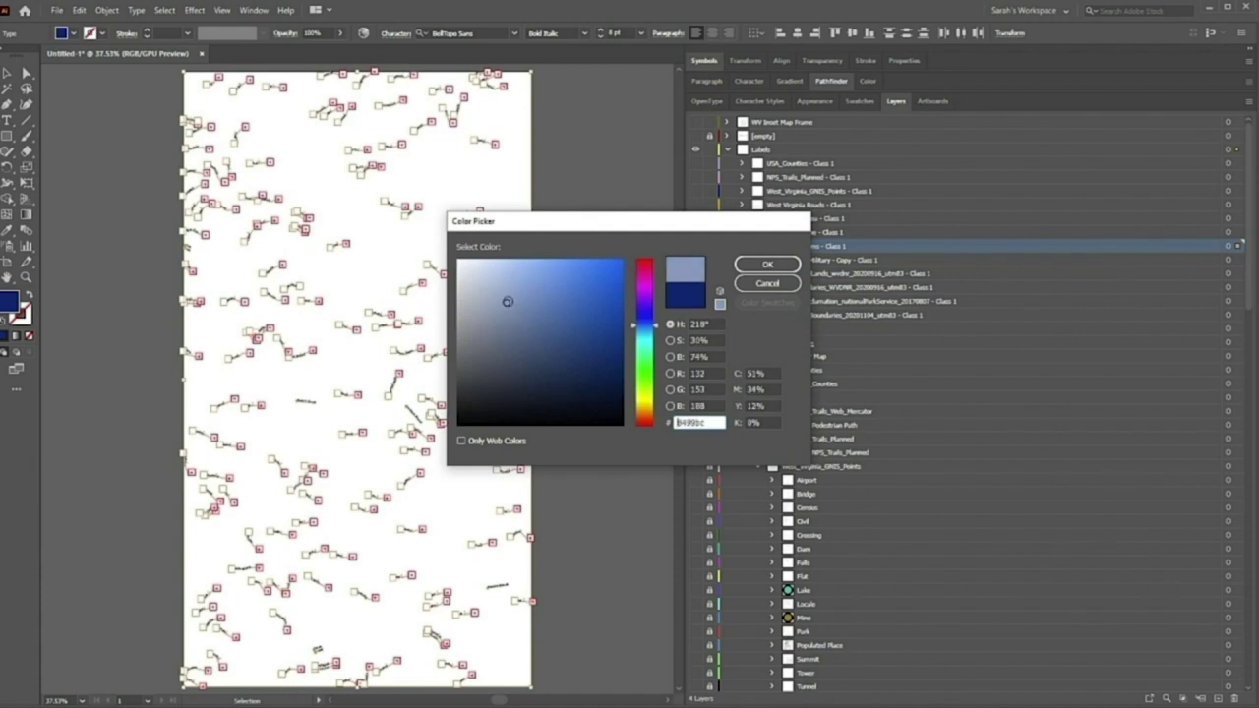
{"action": "left_click", "coordinate": [767, 263]}
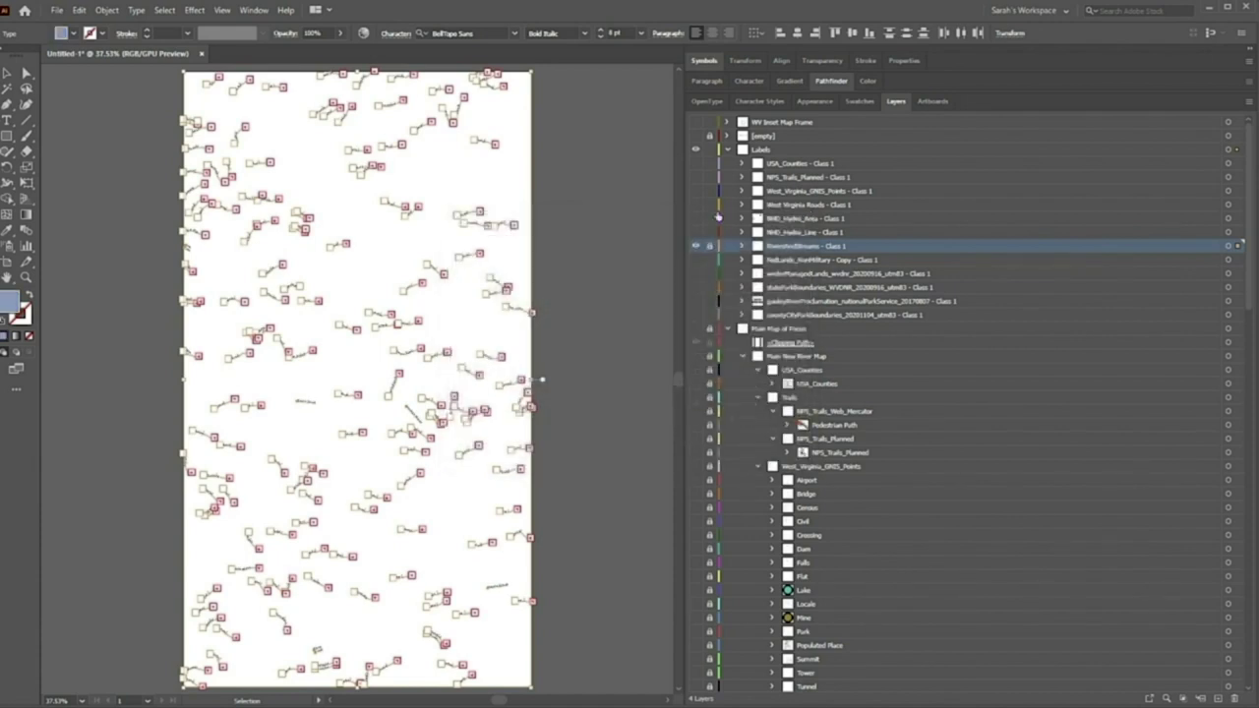
{"action": "key", "text": "ctrl+shift+a"}
{"action": "left_click", "coordinate": [728, 149]}
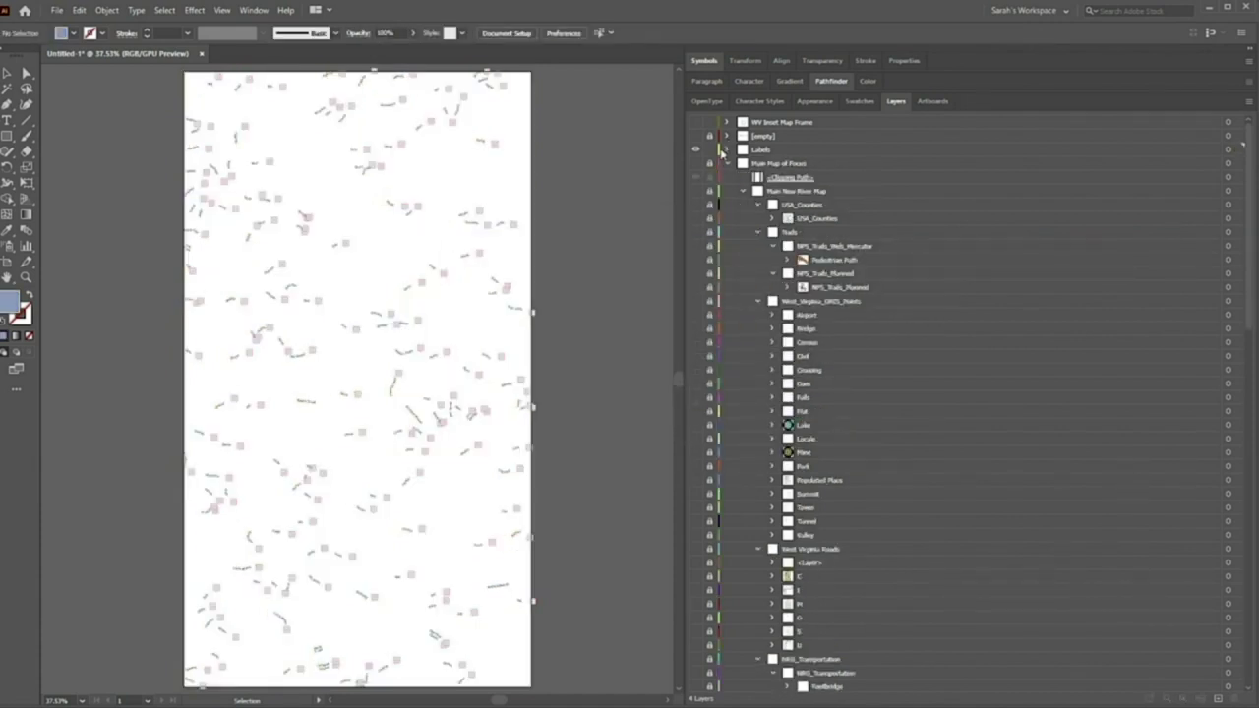
Toggle Outline view off again and turn on the hidden main map layers
{"action": "key", "text": "ctrl+y"}
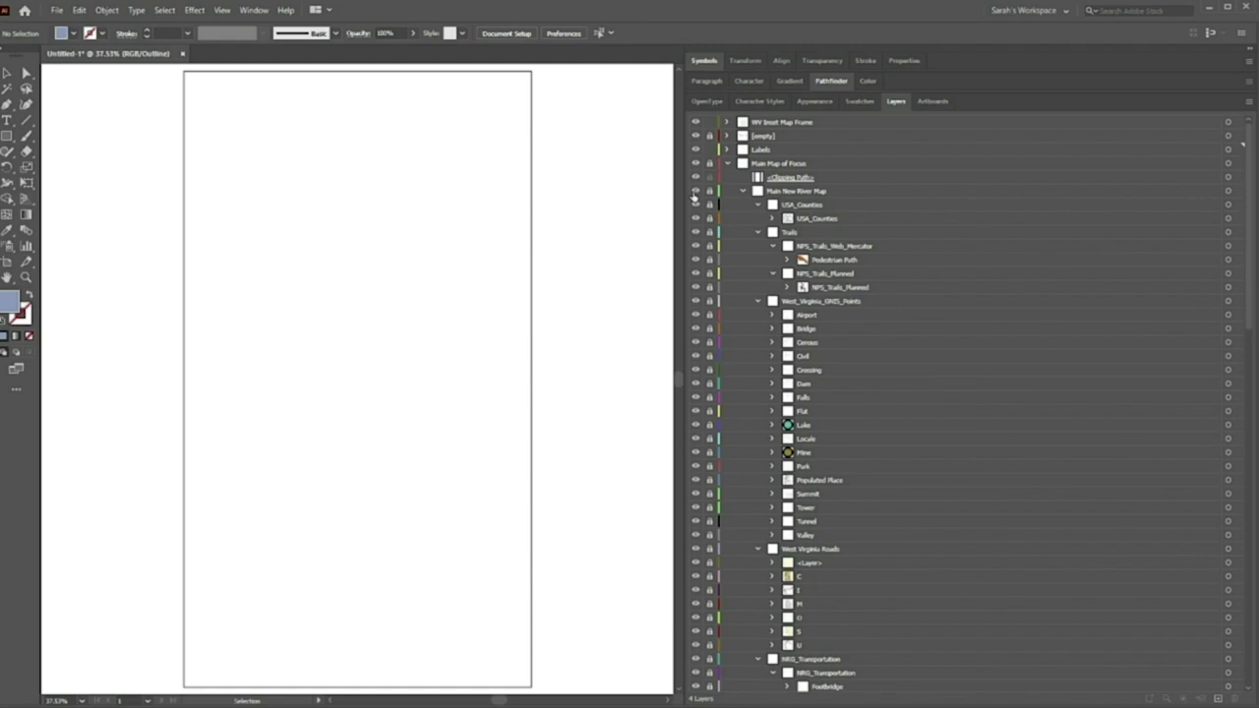
{"action": "key", "text": "ctrl+y"}
{"action": "left_click_drag", "start_coordinate": [695, 207], "coordinate": [691, 670]}
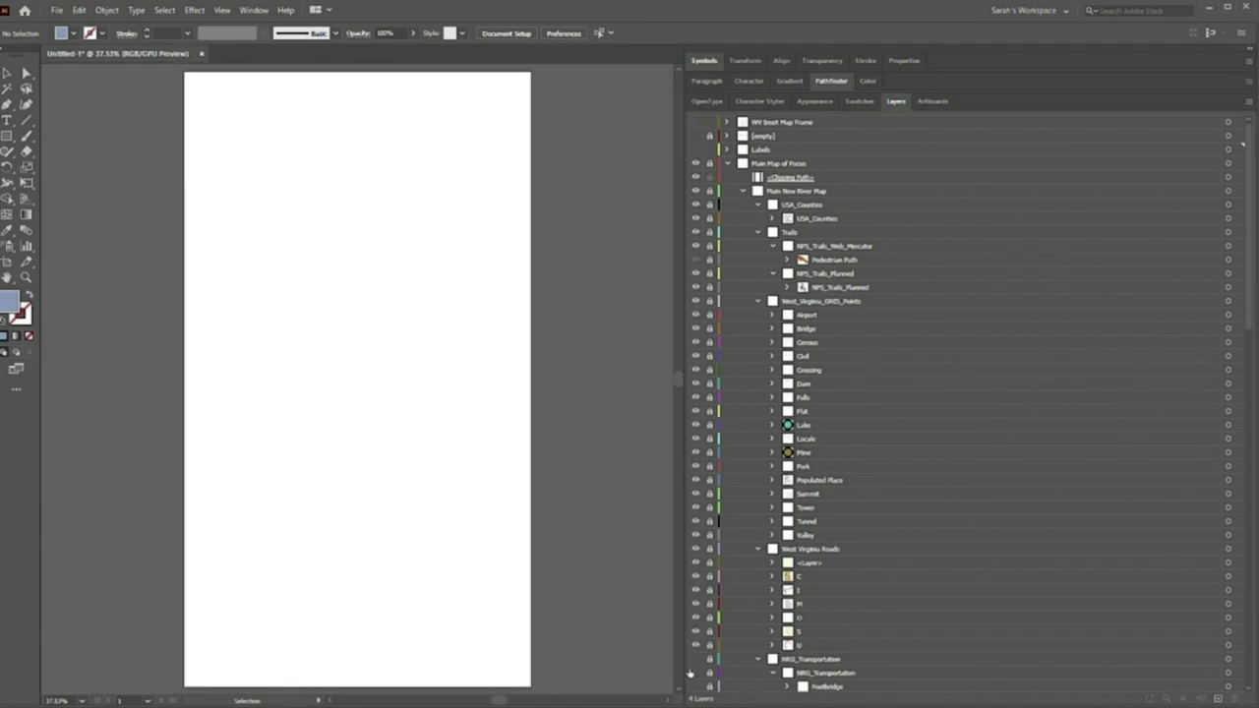
{"action": "scroll", "coordinate": [721, 640], "scroll_direction": "down", "scroll_amount": 3}
{"action": "scroll", "coordinate": [721, 640], "scroll_direction": "down", "scroll_amount": 3}
{"action": "left_click_drag", "start_coordinate": [696, 412], "coordinate": [700, 679]}
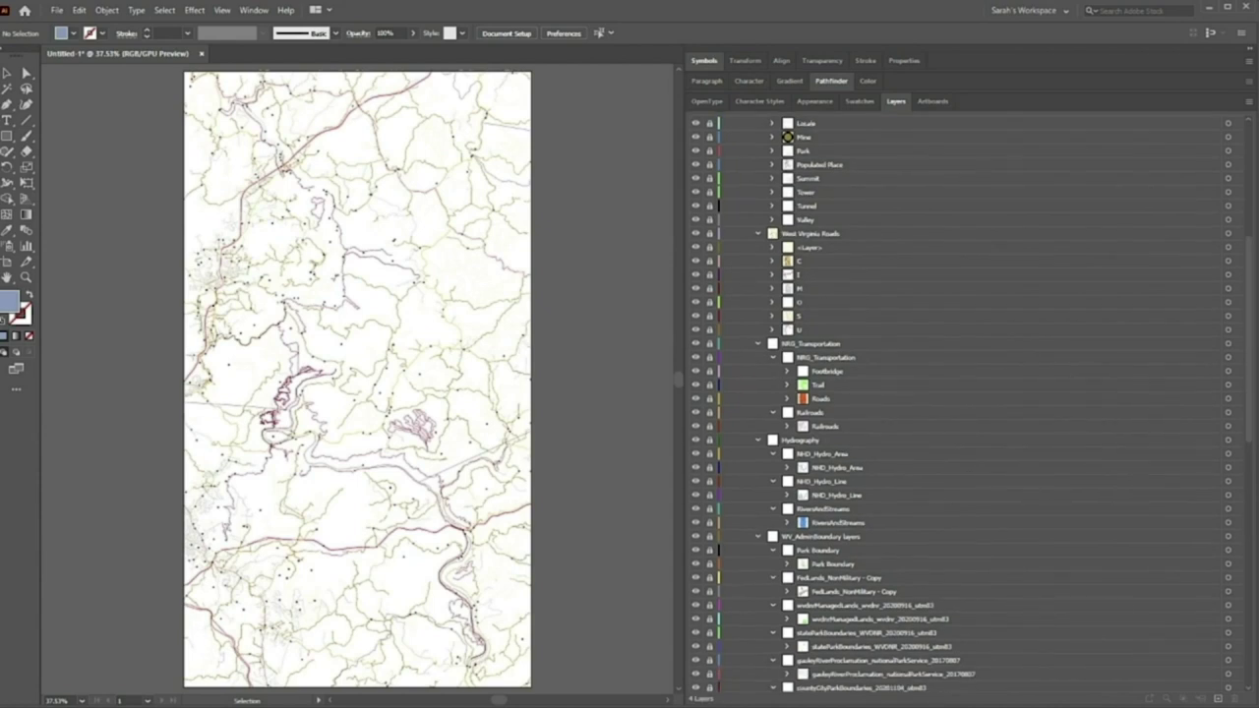
{"action": "scroll", "coordinate": [1256, 482], "scroll_direction": "down", "scroll_amount": 3}
{"action": "scroll", "coordinate": [1255, 482], "scroll_direction": "down", "scroll_amount": 8}
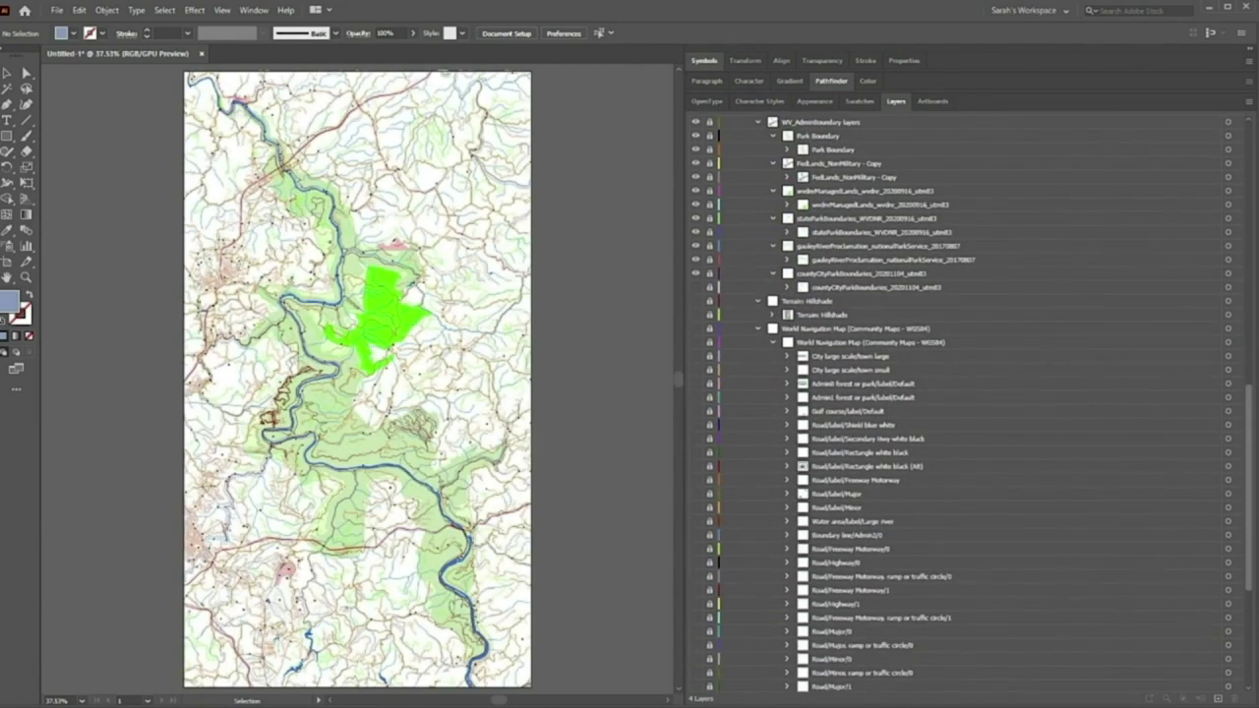
Turn on the Terrain Hillshade layer and select the main map's clipping path
{"action": "left_click", "coordinate": [697, 300]}
{"action": "scroll", "coordinate": [1250, 425], "scroll_direction": "up", "scroll_amount": 10}
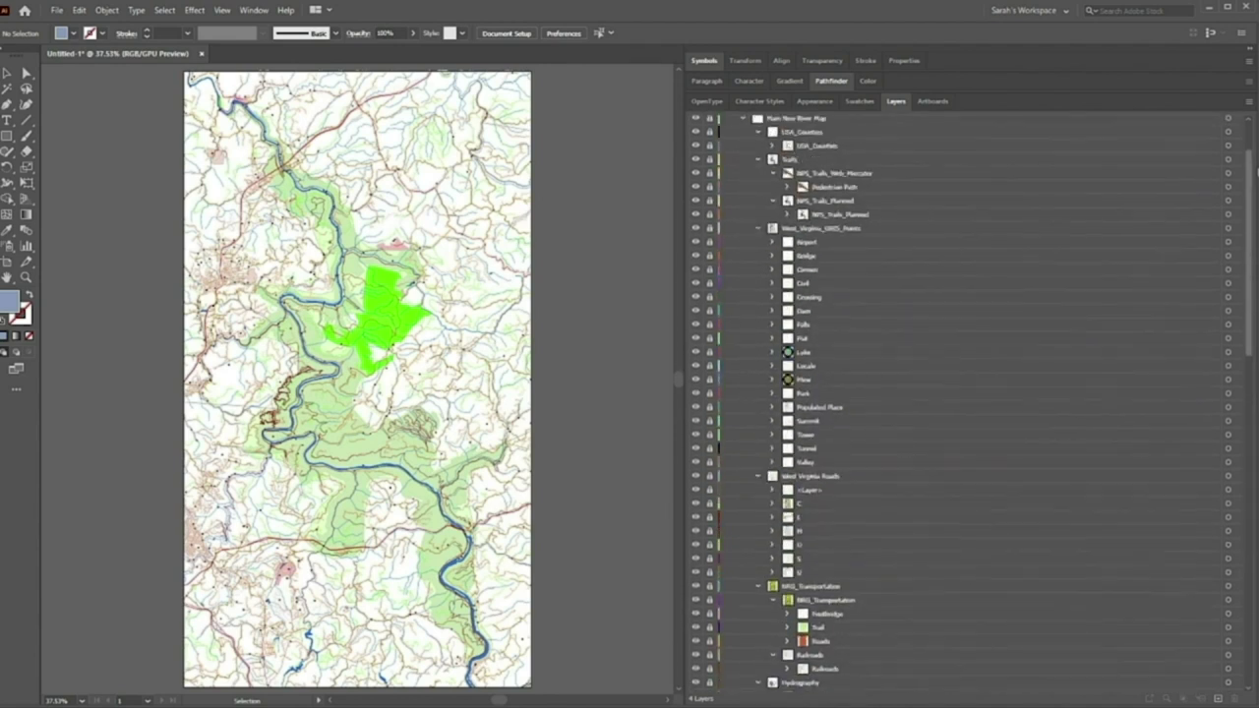
{"action": "left_click", "coordinate": [1113, 183]}
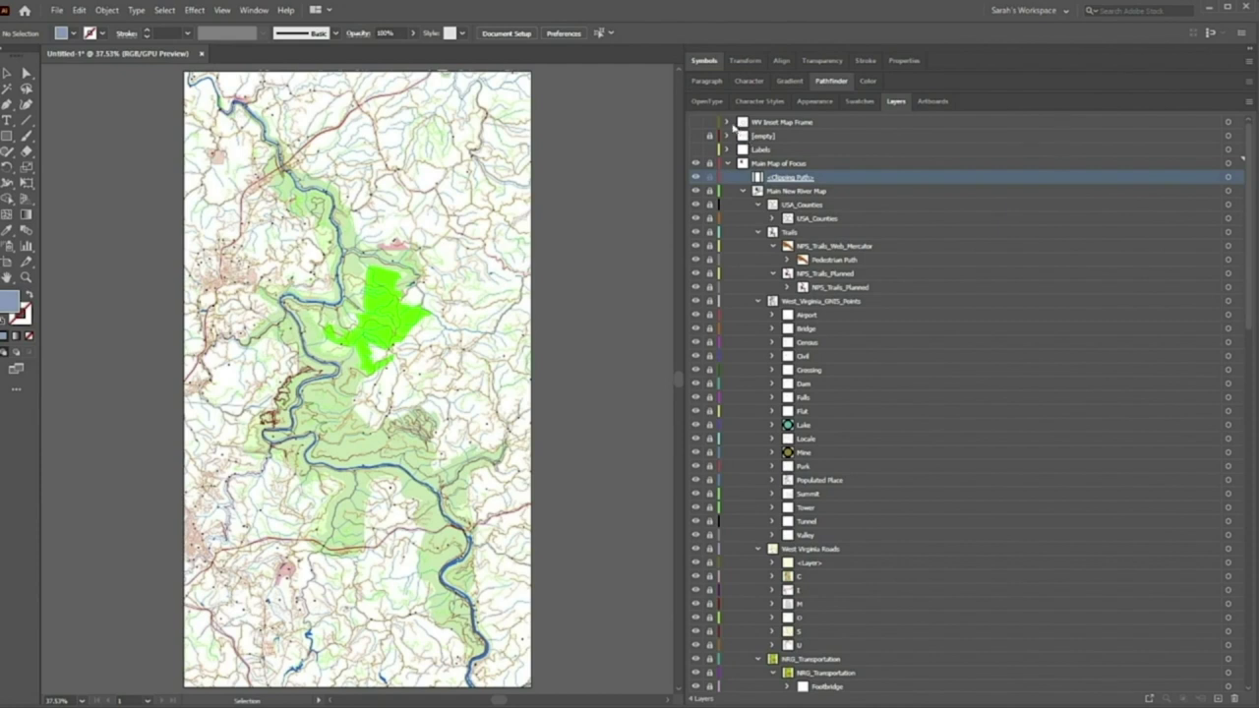
Show all WV Inset Map Frame layers and select the inset map's clipping path artwork
{"action": "left_click", "coordinate": [729, 122]}
{"action": "left_click_drag", "start_coordinate": [701, 125], "coordinate": [699, 497]}
{"action": "left_click", "coordinate": [807, 147]}
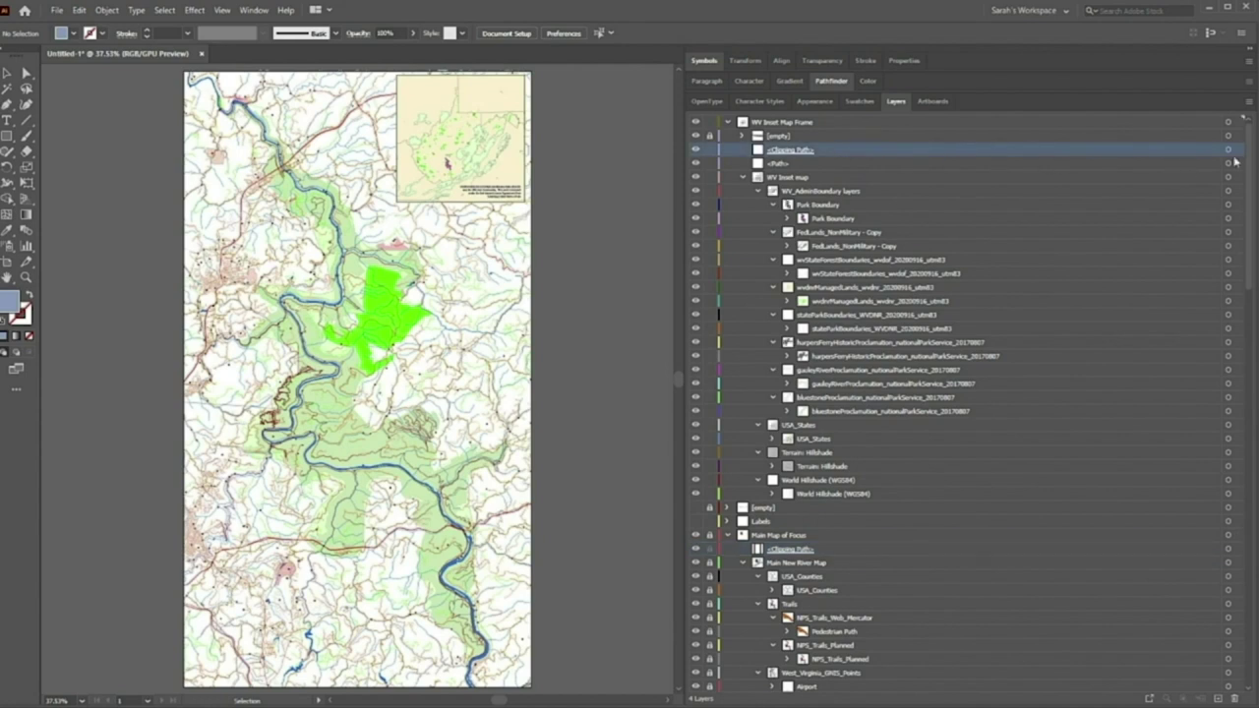
{"action": "left_click", "coordinate": [1240, 150]}
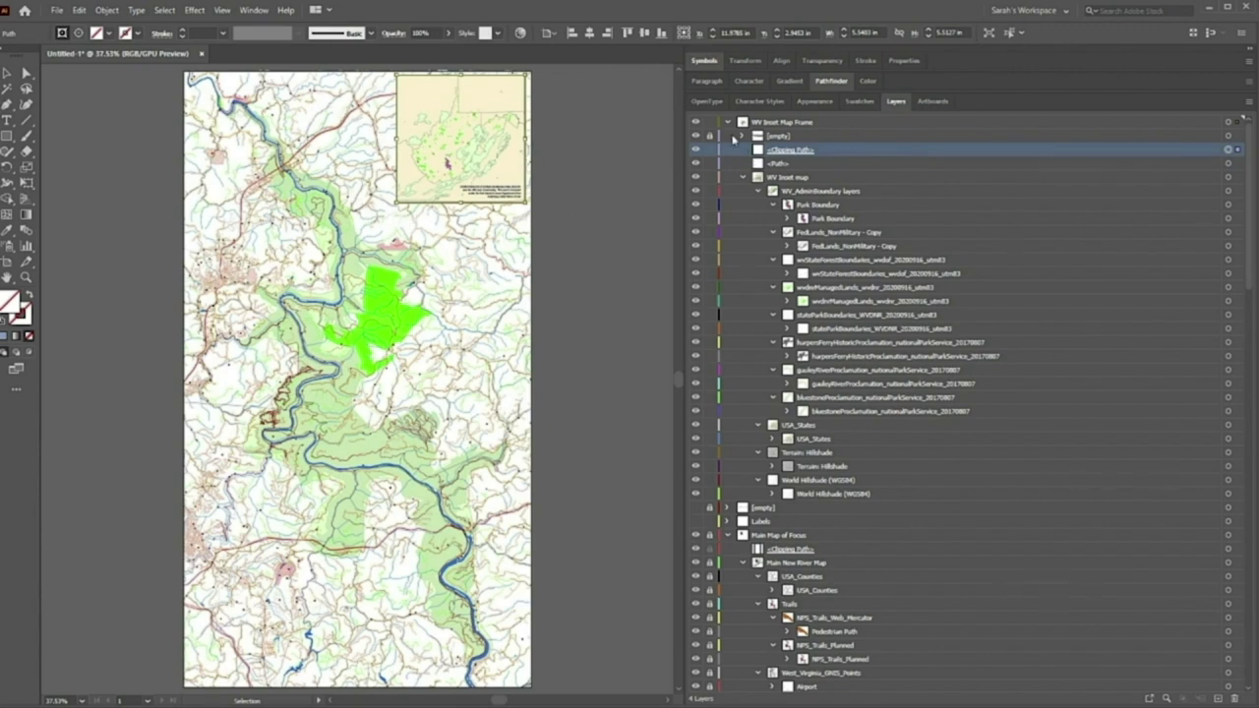
Hide the WV inset map, select Main Map of Focus's Clipping Path, then USA_Counties
{"action": "left_click", "coordinate": [728, 122]}
{"action": "left_click", "coordinate": [695, 122]}
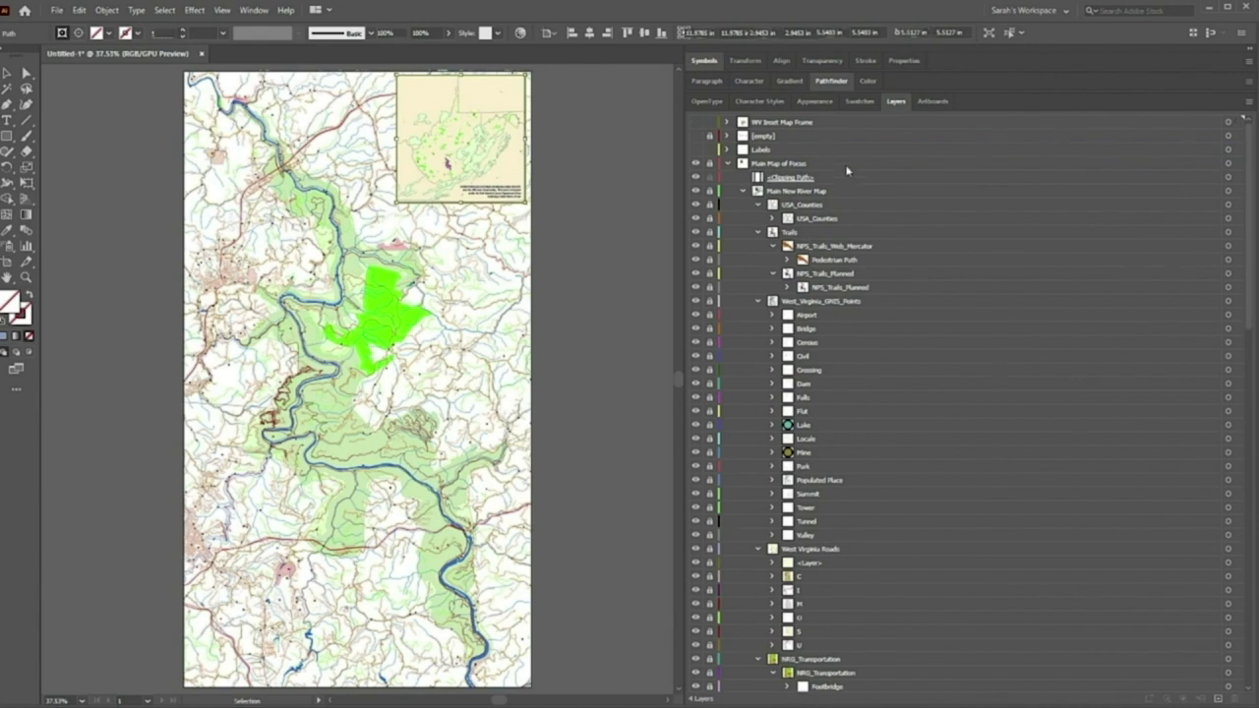
{"action": "left_click", "coordinate": [783, 164]}
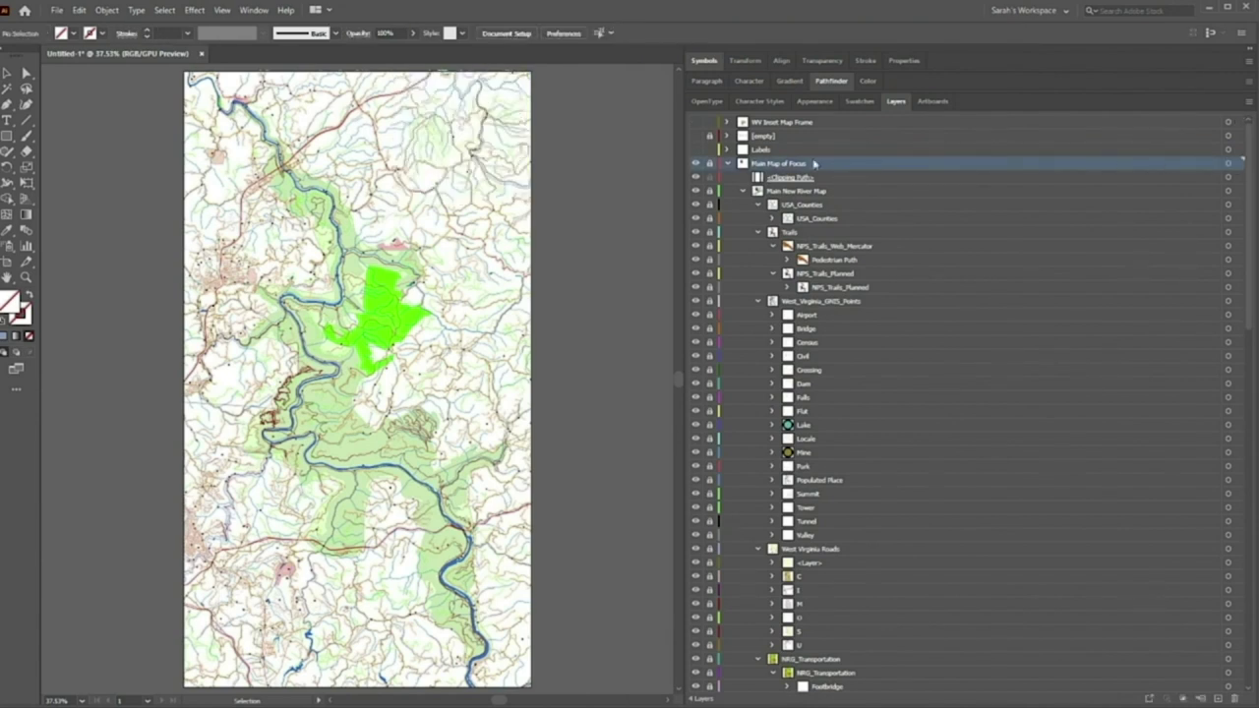
{"action": "left_click", "coordinate": [778, 177]}
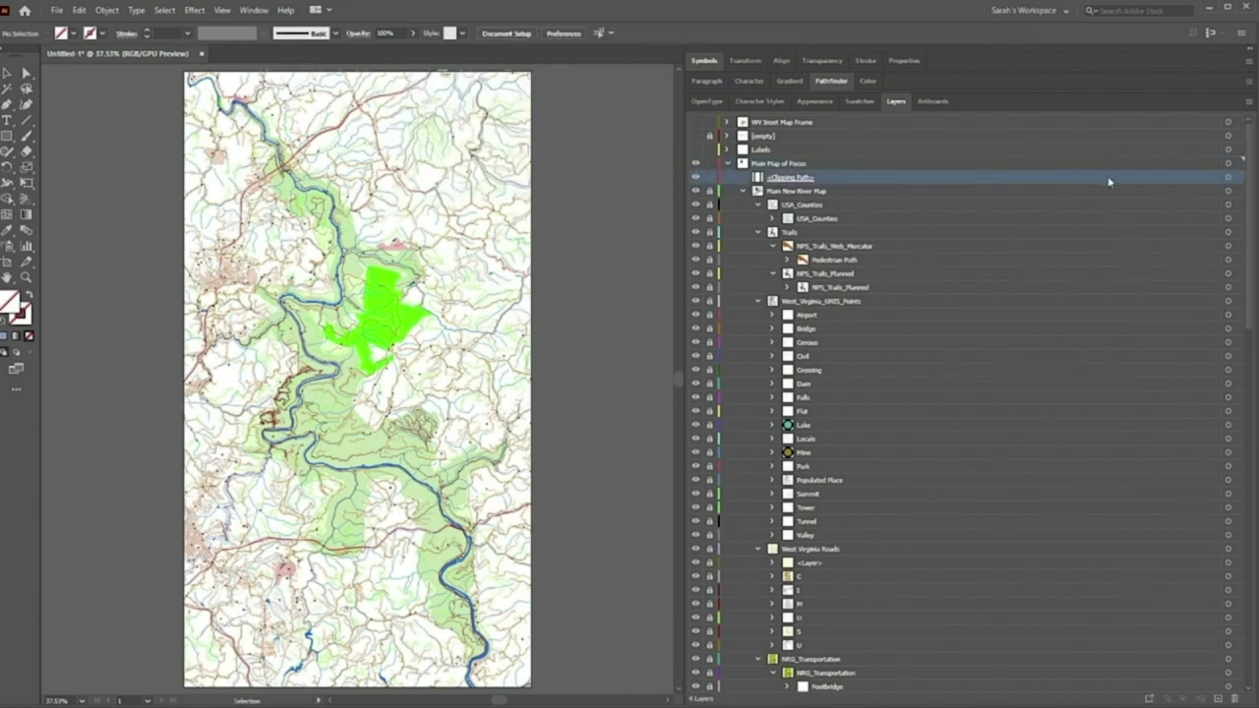
{"action": "left_click", "coordinate": [1238, 179]}
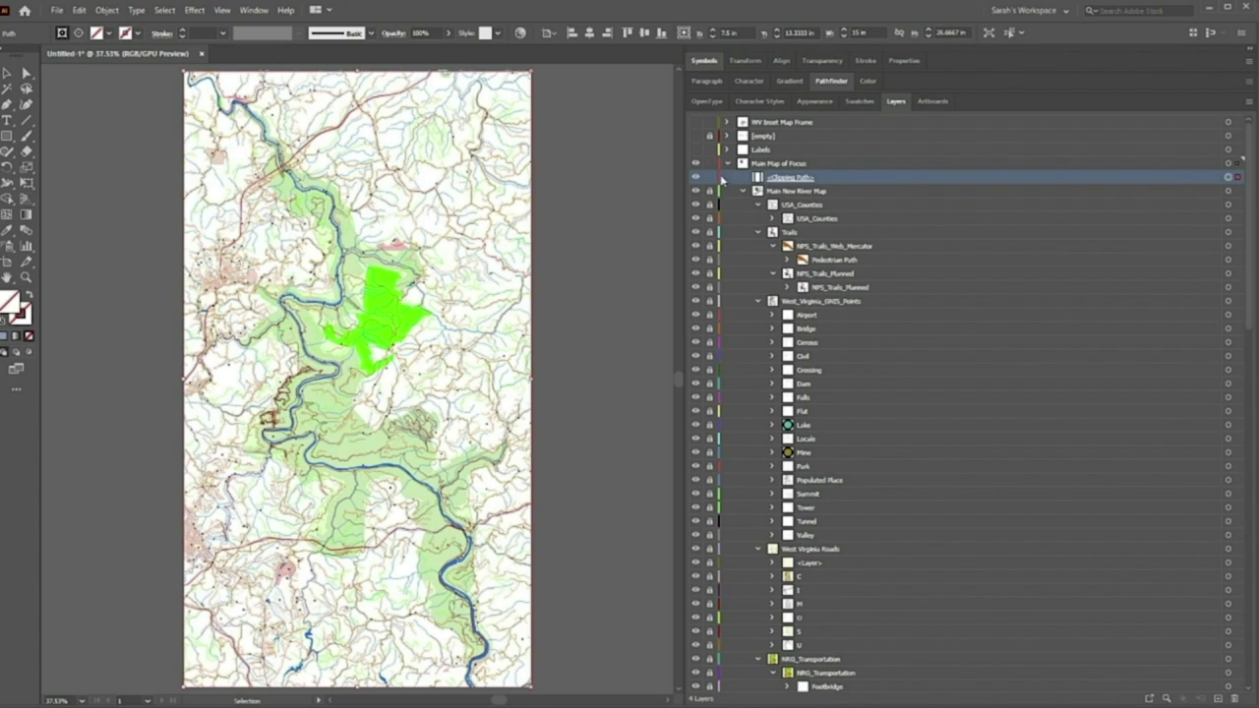
{"action": "left_click", "coordinate": [830, 206]}
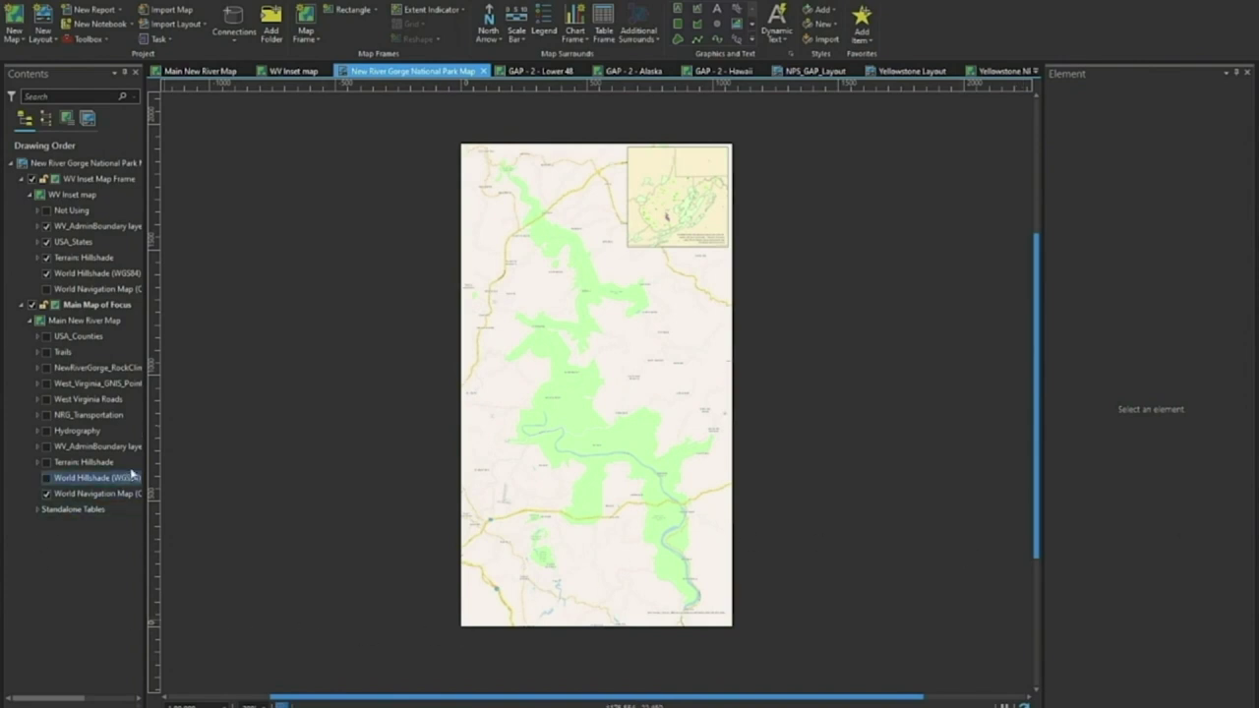
Widen the Contents pane and select the Main Map of Focus map frame to show its format properties
{"action": "left_click_drag", "start_coordinate": [147, 357], "coordinate": [216, 343]}
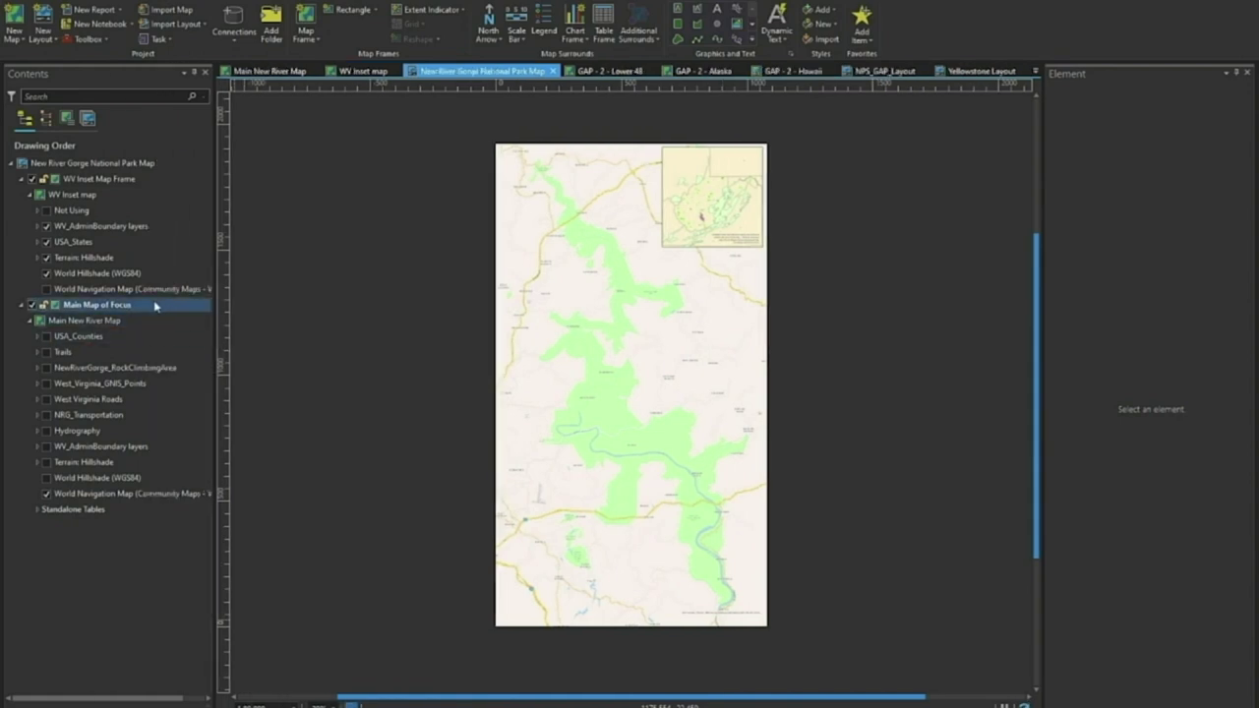
{"action": "left_click", "coordinate": [155, 306]}
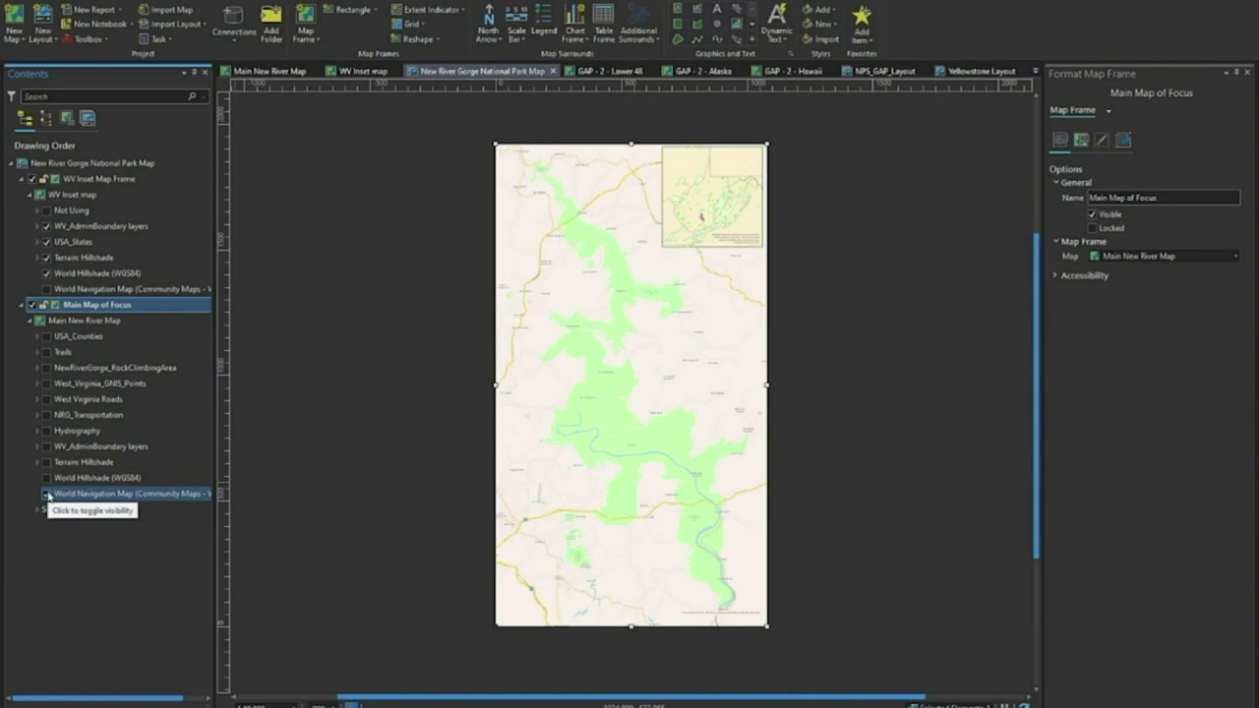
Turn on the World Navigation Map (Community Maps) basemap under Main New River Map and select it
{"action": "left_click", "coordinate": [48, 494]}
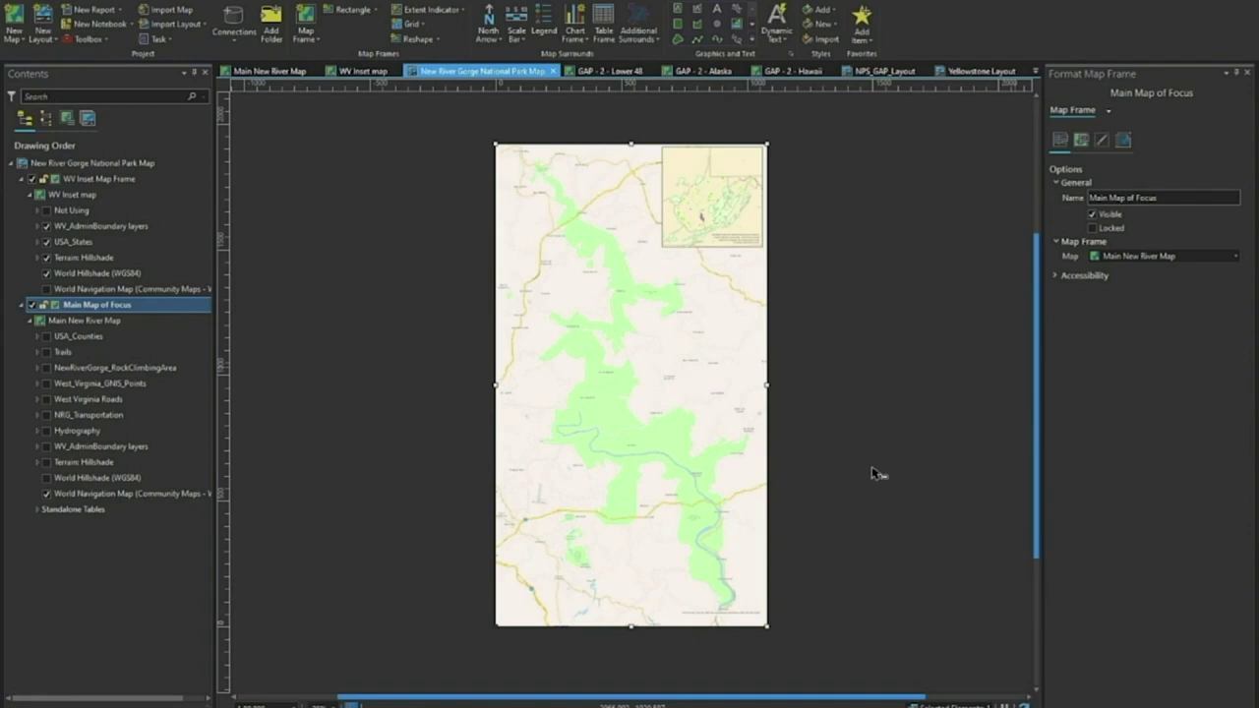
{"action": "left_click_drag", "start_coordinate": [227, 449], "coordinate": [282, 467]}
{"action": "left_click", "coordinate": [187, 497]}
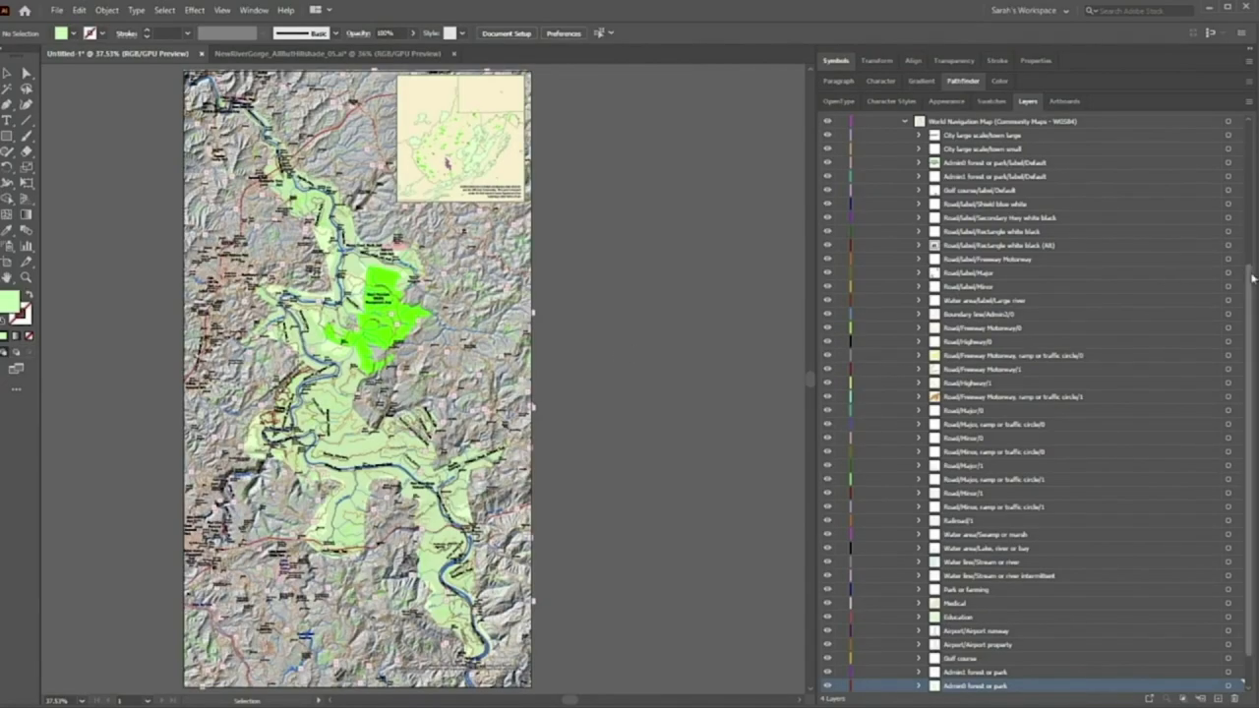
Hide every layer except World Navigation Map in the Layers panel, leaving the artboard blank
{"action": "left_click_drag", "start_coordinate": [1248, 280], "coordinate": [1251, 124]}
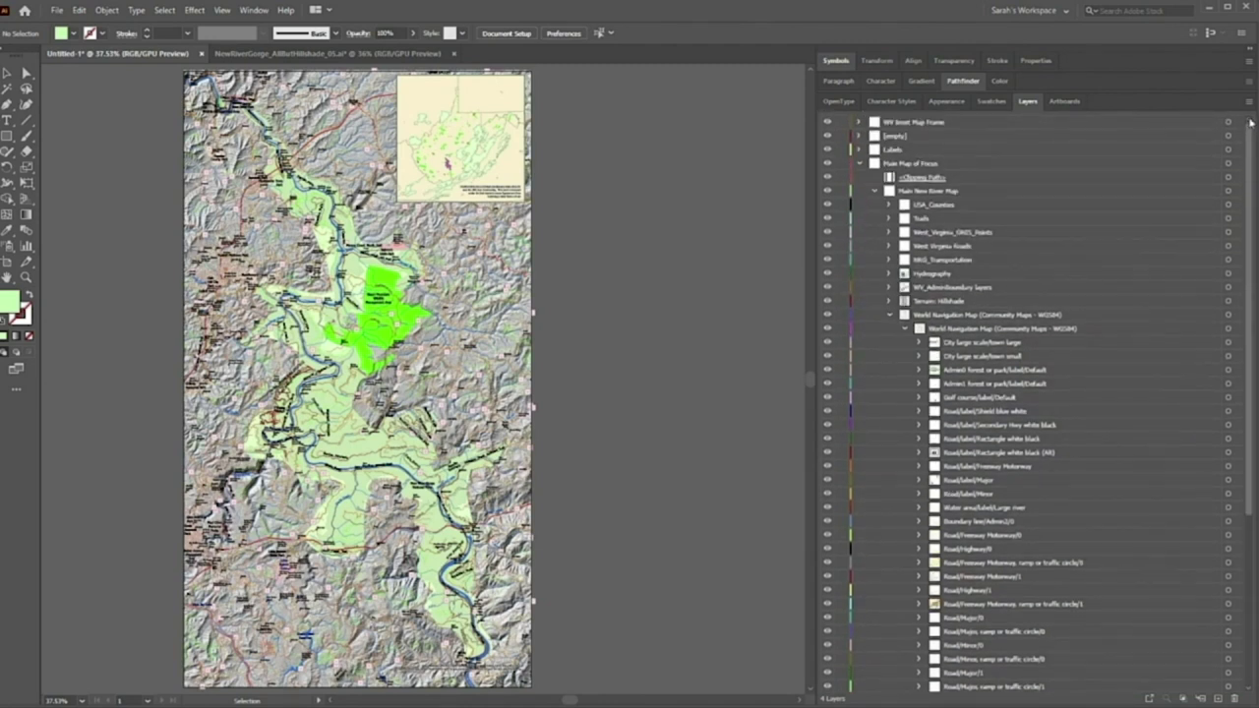
{"action": "left_click", "coordinate": [950, 317]}
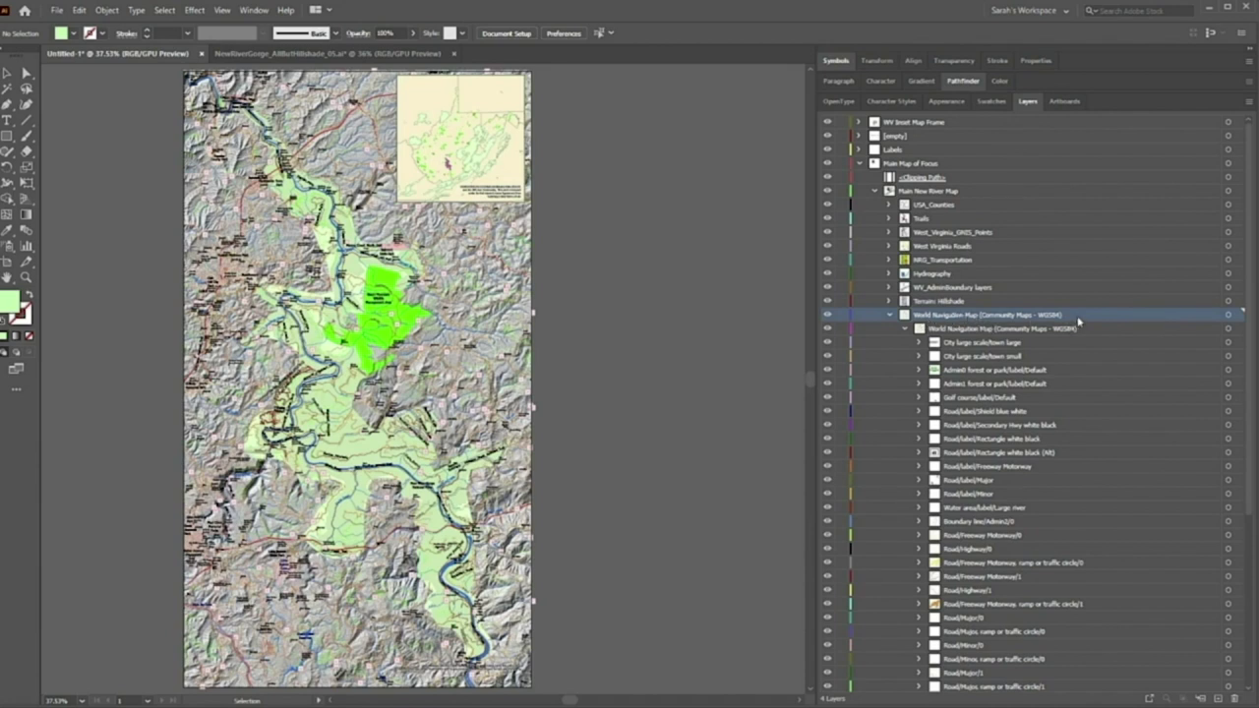
{"action": "left_click", "coordinate": [931, 193]}
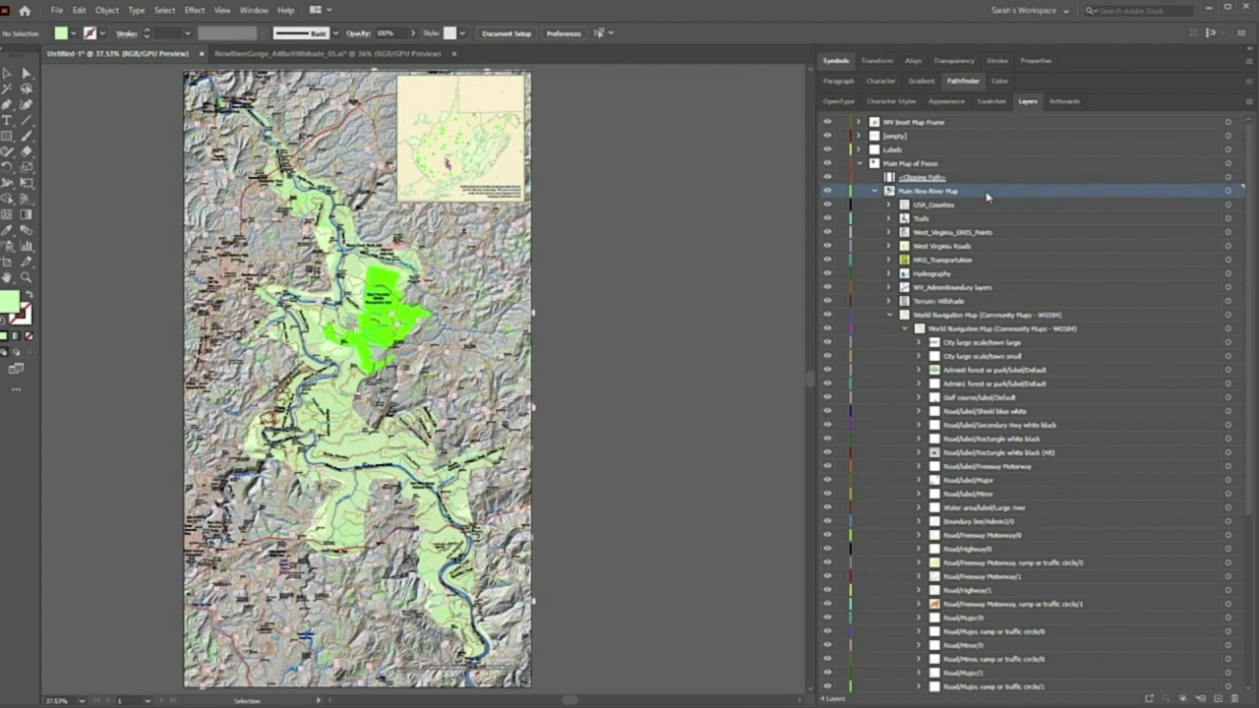
{"action": "left_click", "coordinate": [827, 315], "text": "alt"}
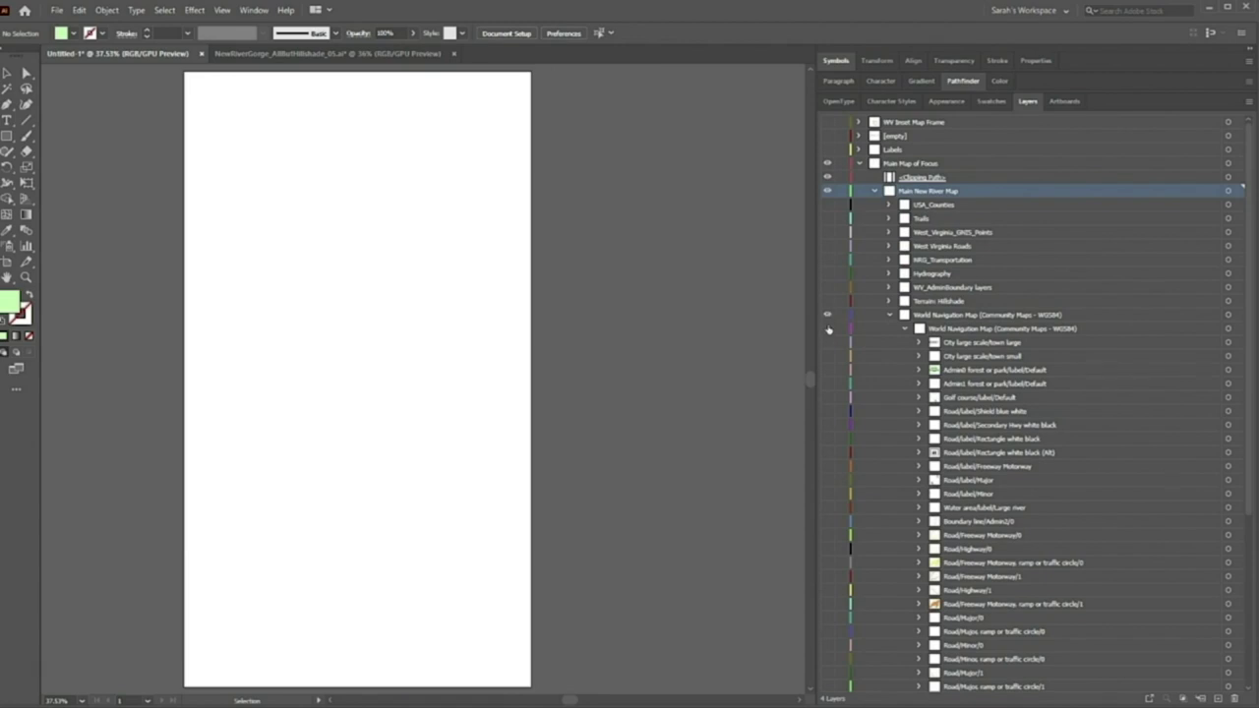
Make the World Navigation Map road, water and label sublayers visible so the street map appears
{"action": "left_click_drag", "start_coordinate": [828, 329], "coordinate": [828, 356]}
{"action": "left_click_drag", "start_coordinate": [822, 417], "coordinate": [833, 698]}
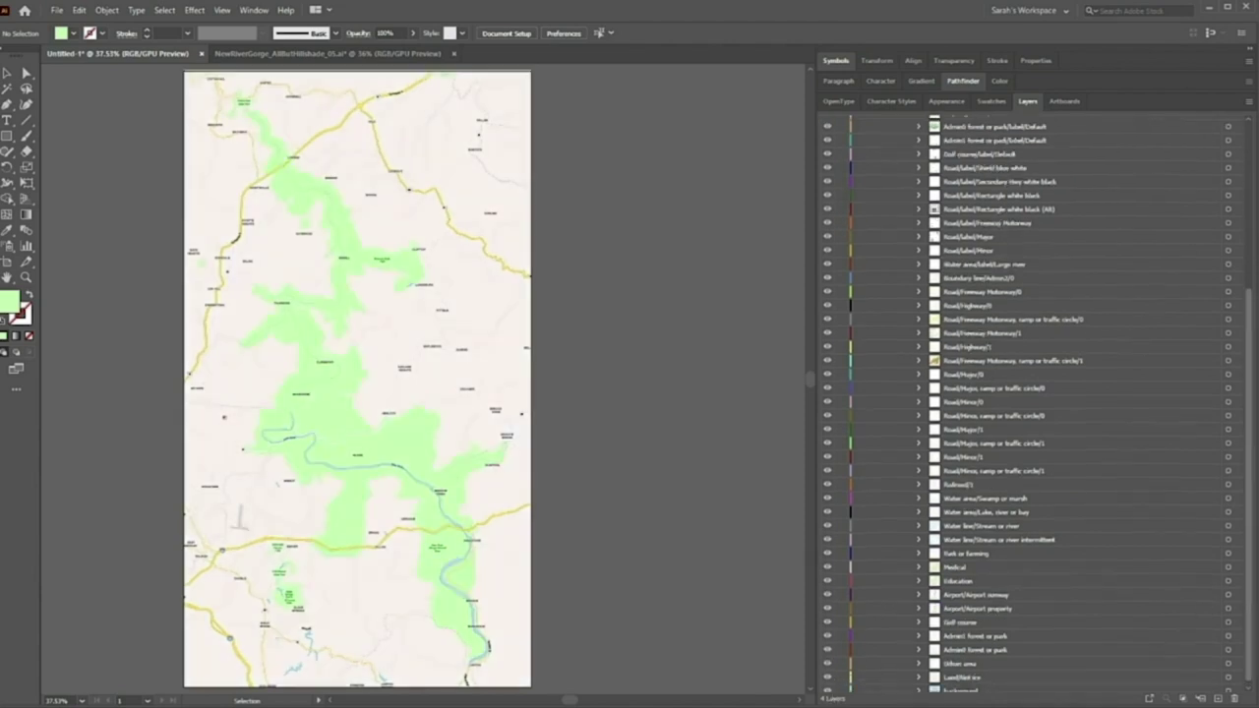
{"action": "left_click_drag", "start_coordinate": [1250, 590], "coordinate": [1248, 413]}
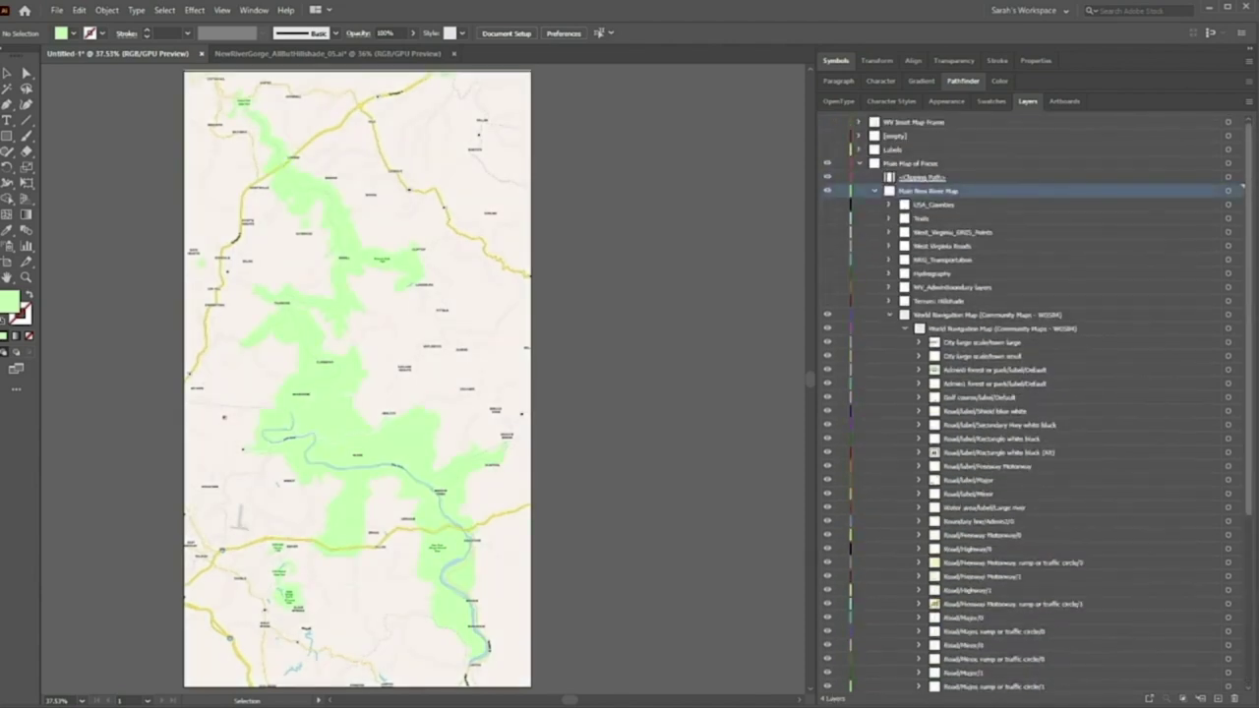
{"action": "left_click", "coordinate": [1107, 318]}
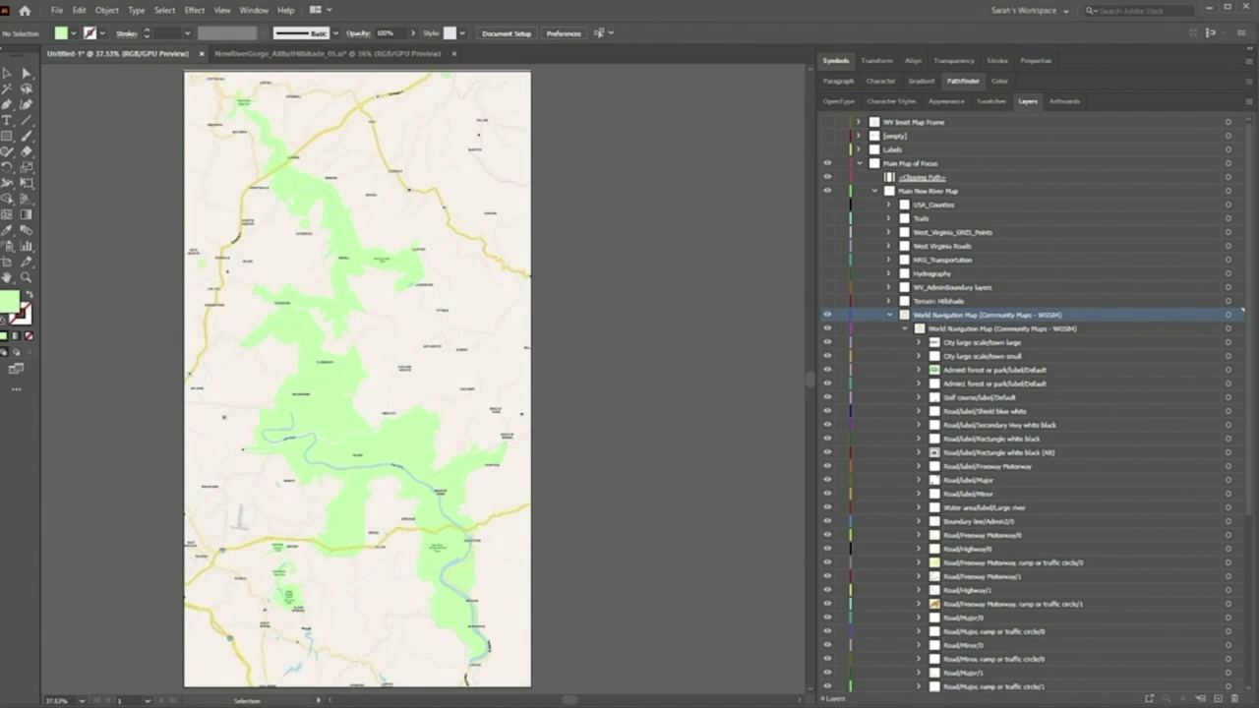
{"action": "left_click_drag", "start_coordinate": [1251, 129], "coordinate": [1256, 235]}
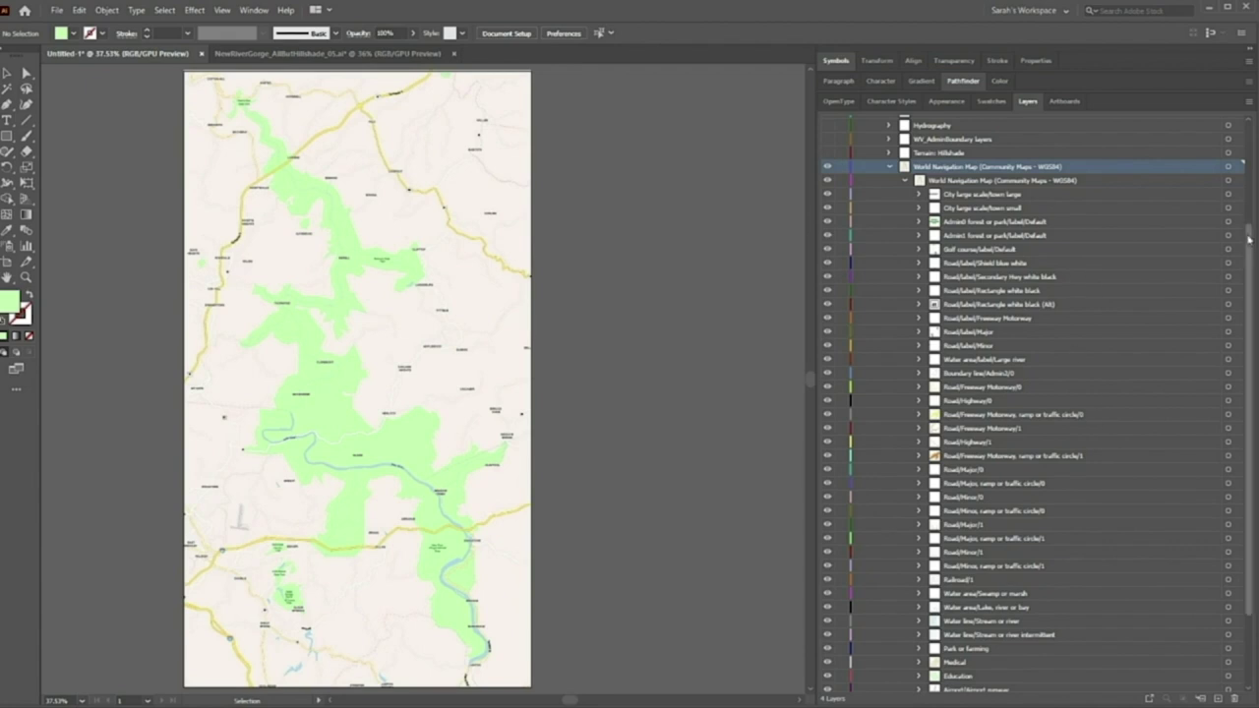
{"action": "scroll", "coordinate": [1252, 256], "scroll_direction": "down", "scroll_amount": 1}
{"action": "left_click_drag", "start_coordinate": [1252, 256], "coordinate": [1253, 282]}
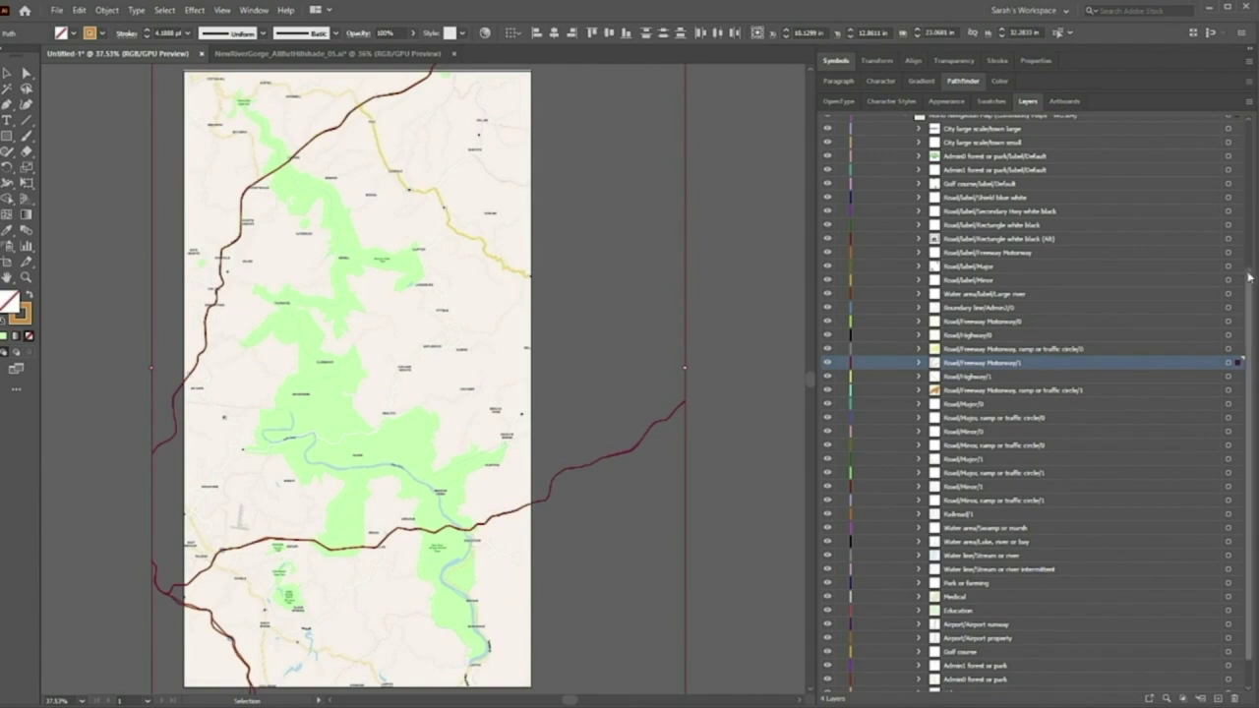
{"action": "scroll", "coordinate": [1251, 278], "scroll_direction": "down", "scroll_amount": 3}
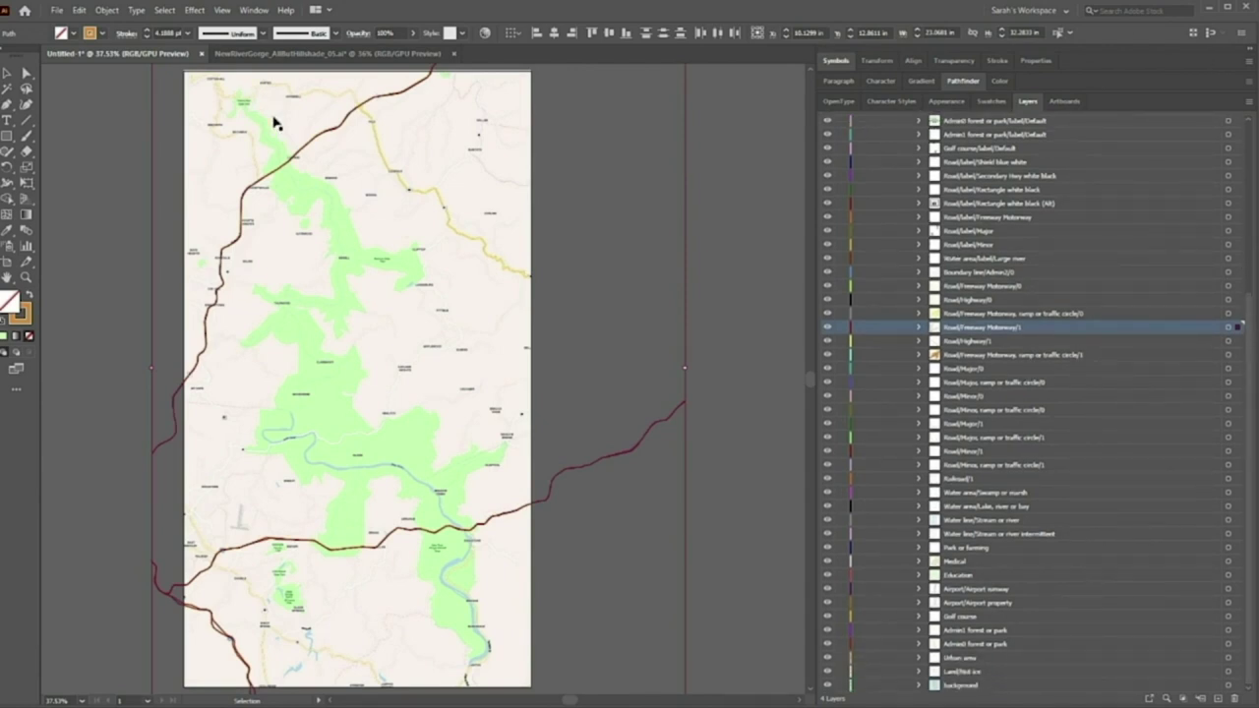
{"action": "left_click", "coordinate": [842, 328]}
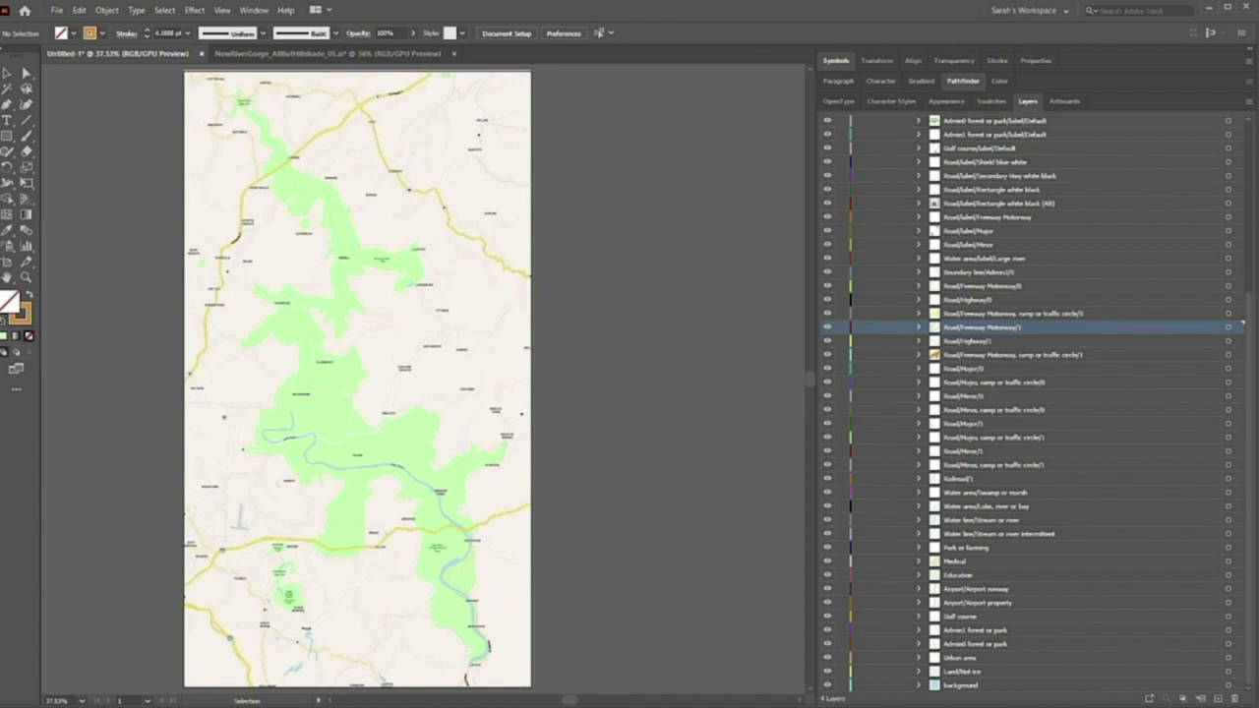
{"action": "left_click_drag", "start_coordinate": [1248, 300], "coordinate": [1249, 147]}
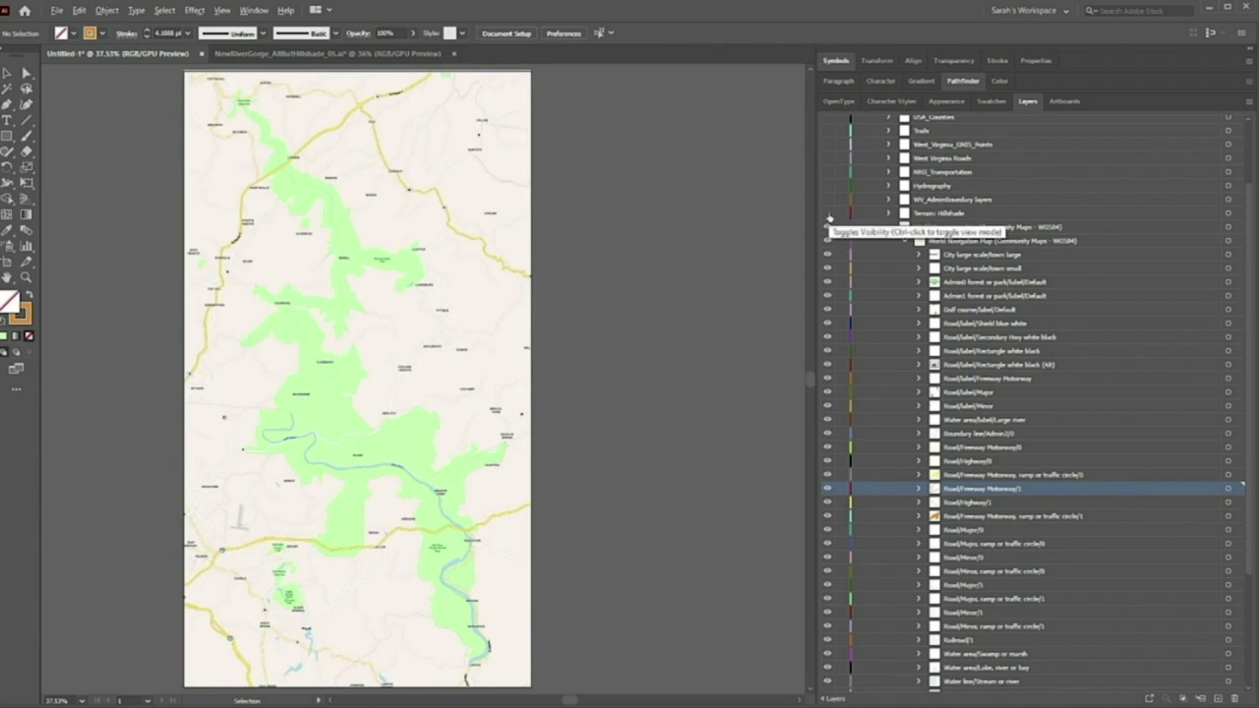
Show USA_Counties through Terrain: Hillshade, collapse World Navigation Map, and switch to NewRiverGorge_AllbutHillshade_05.ai
{"action": "left_click", "coordinate": [984, 216]}
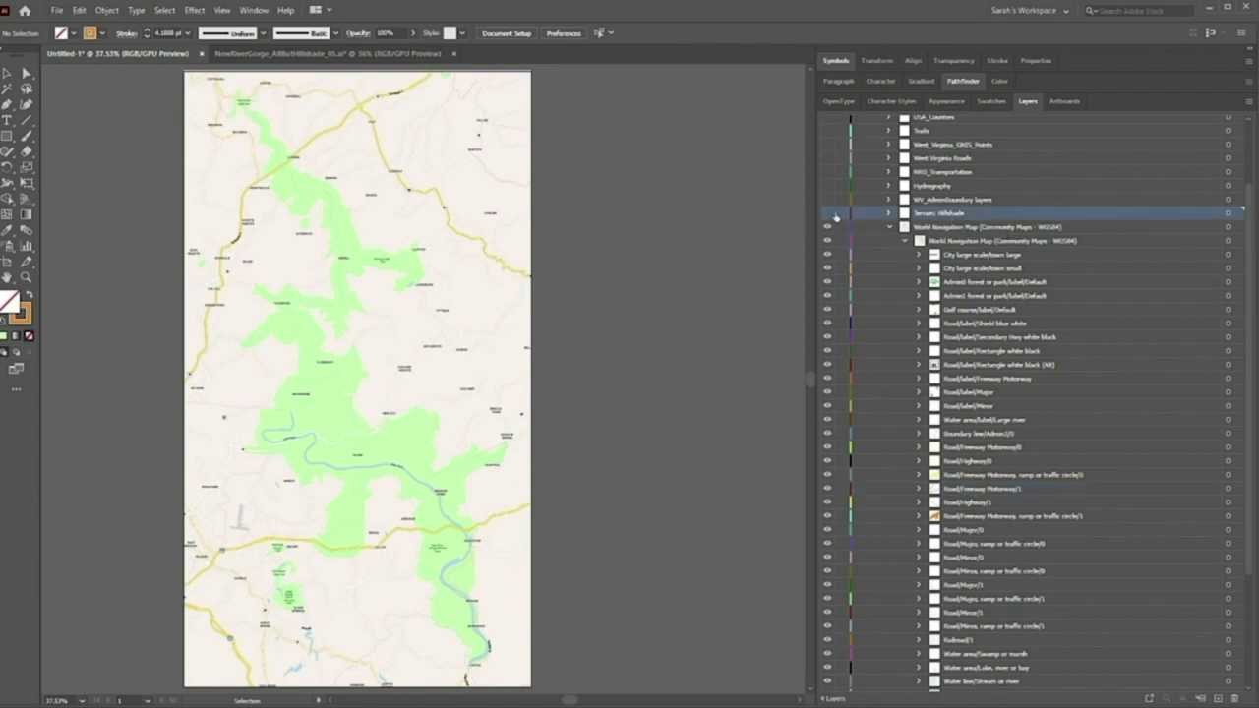
{"action": "left_click", "coordinate": [827, 214], "text": "alt"}
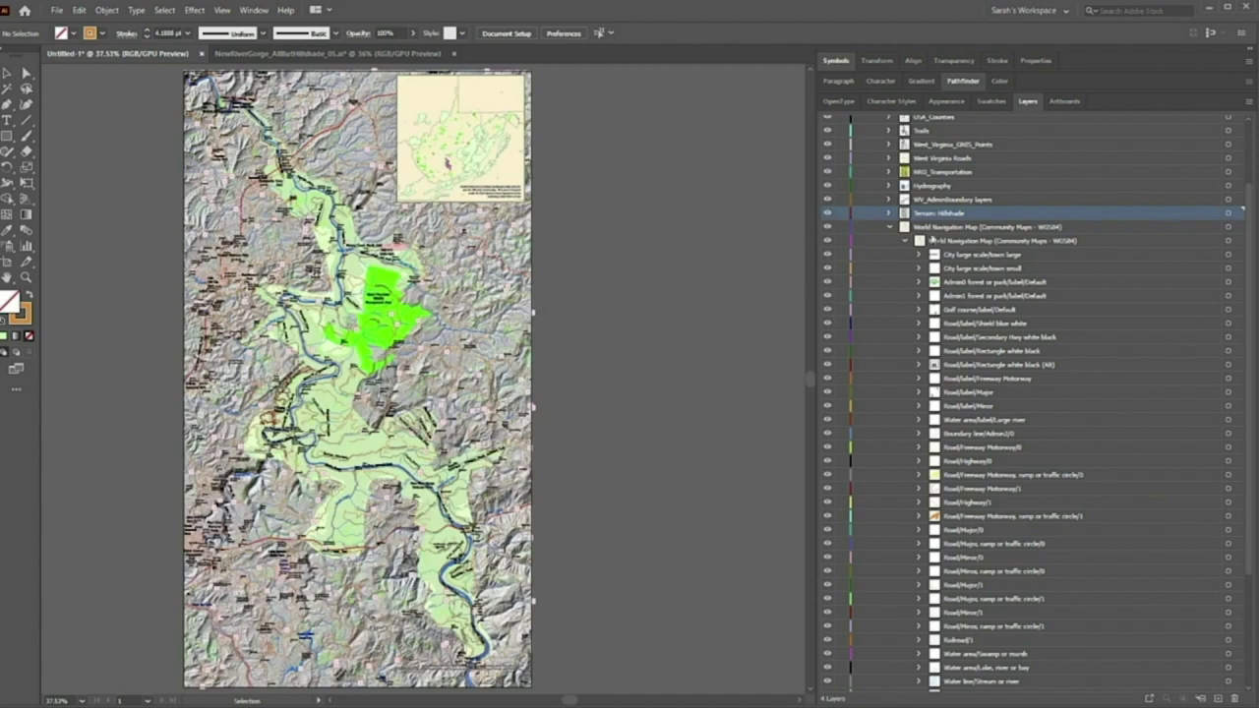
{"action": "left_click", "coordinate": [890, 226]}
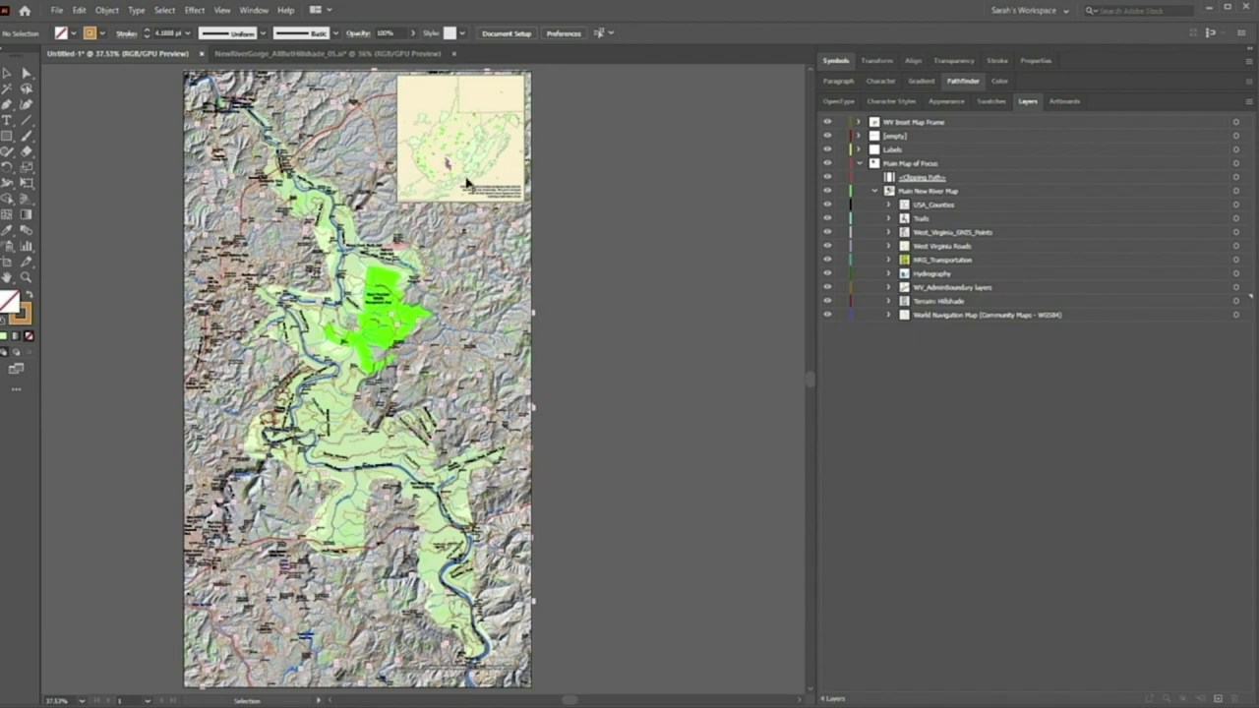
{"action": "left_click", "coordinate": [330, 53]}
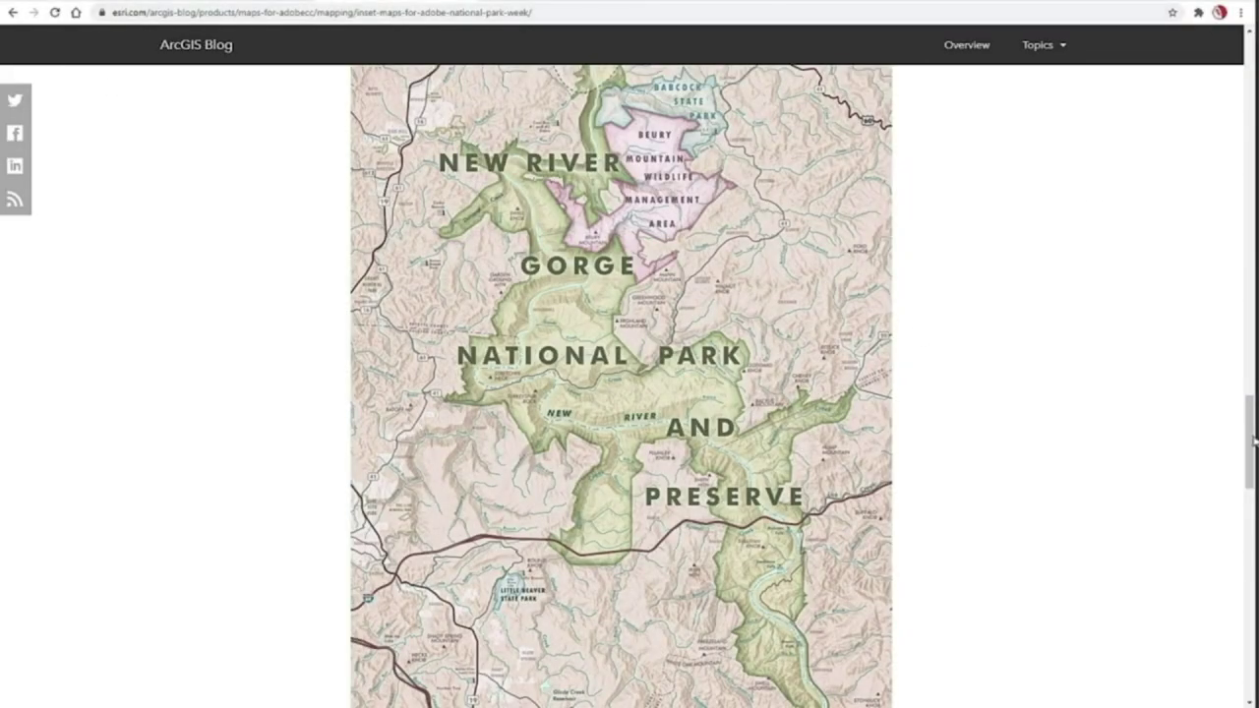
Scroll the Inset Maps blog post to the finished New River Gorge map with its West Virginia inset
{"action": "left_click_drag", "start_coordinate": [1253, 442], "coordinate": [1251, 83]}
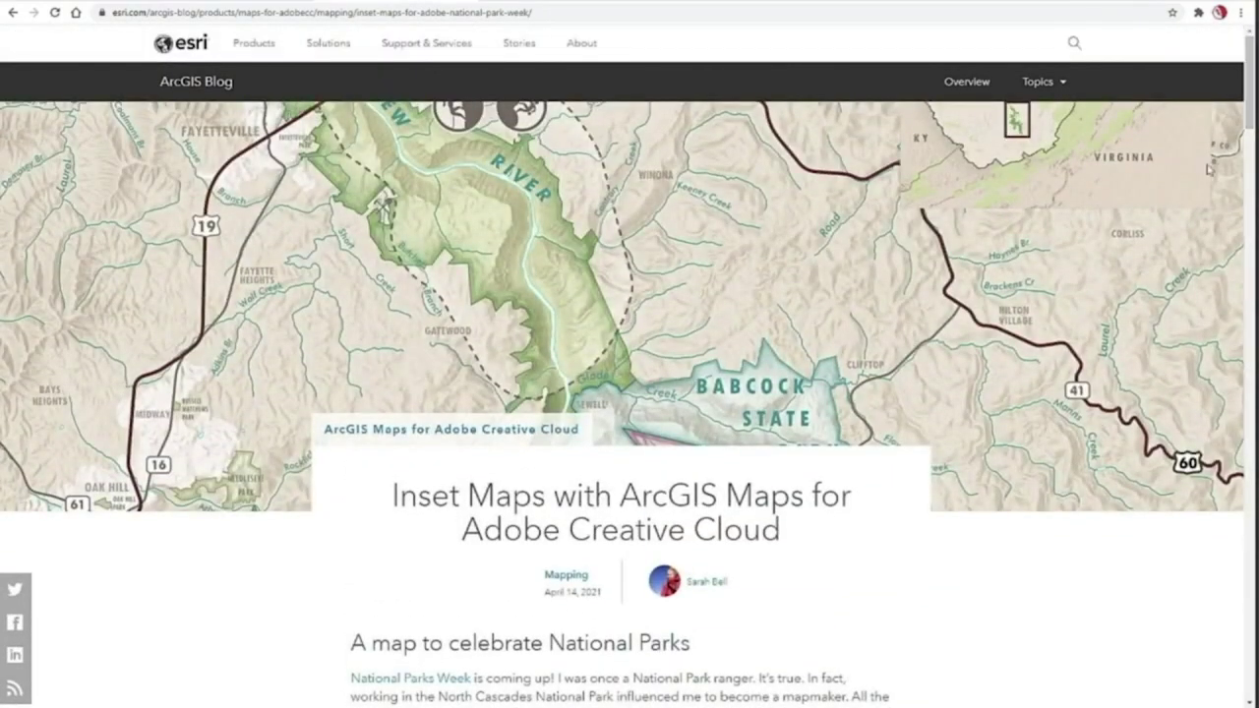
{"action": "scroll", "coordinate": [1209, 168], "scroll_direction": "down", "scroll_amount": 5}
{"action": "scroll", "coordinate": [622, 394], "scroll_direction": "down", "scroll_amount": 15}
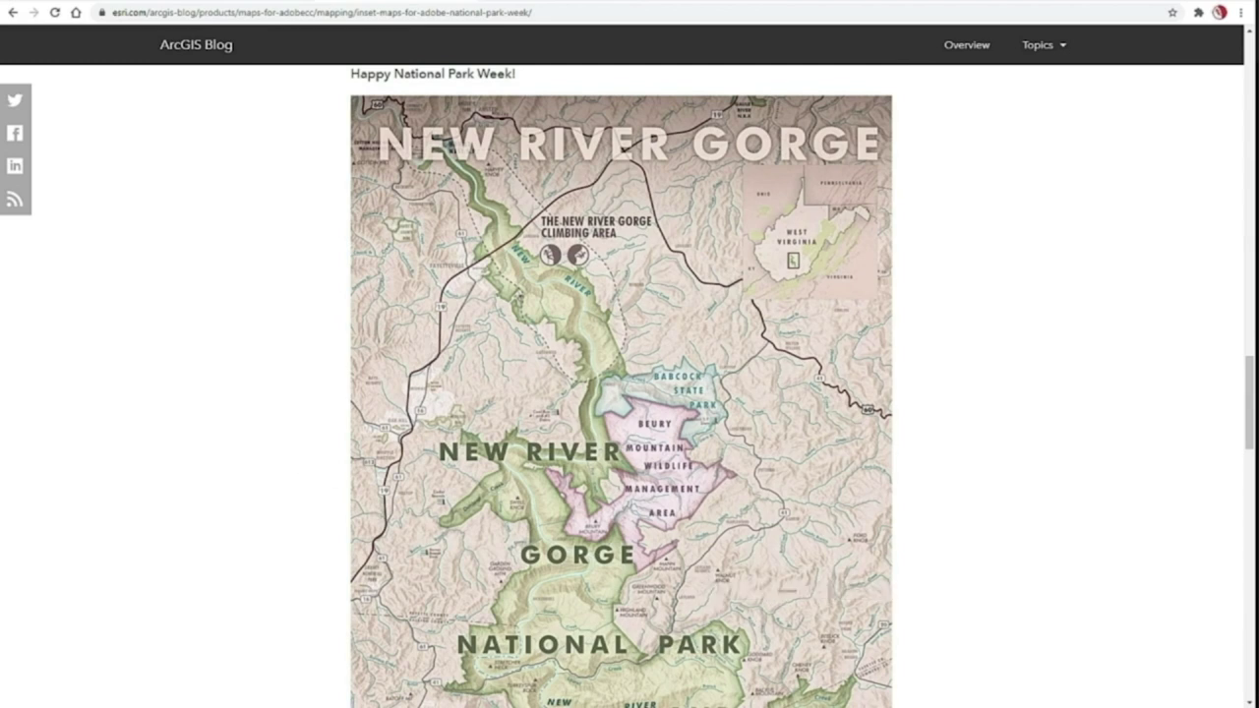
{"action": "mouse_move", "coordinate": [111, 704]}
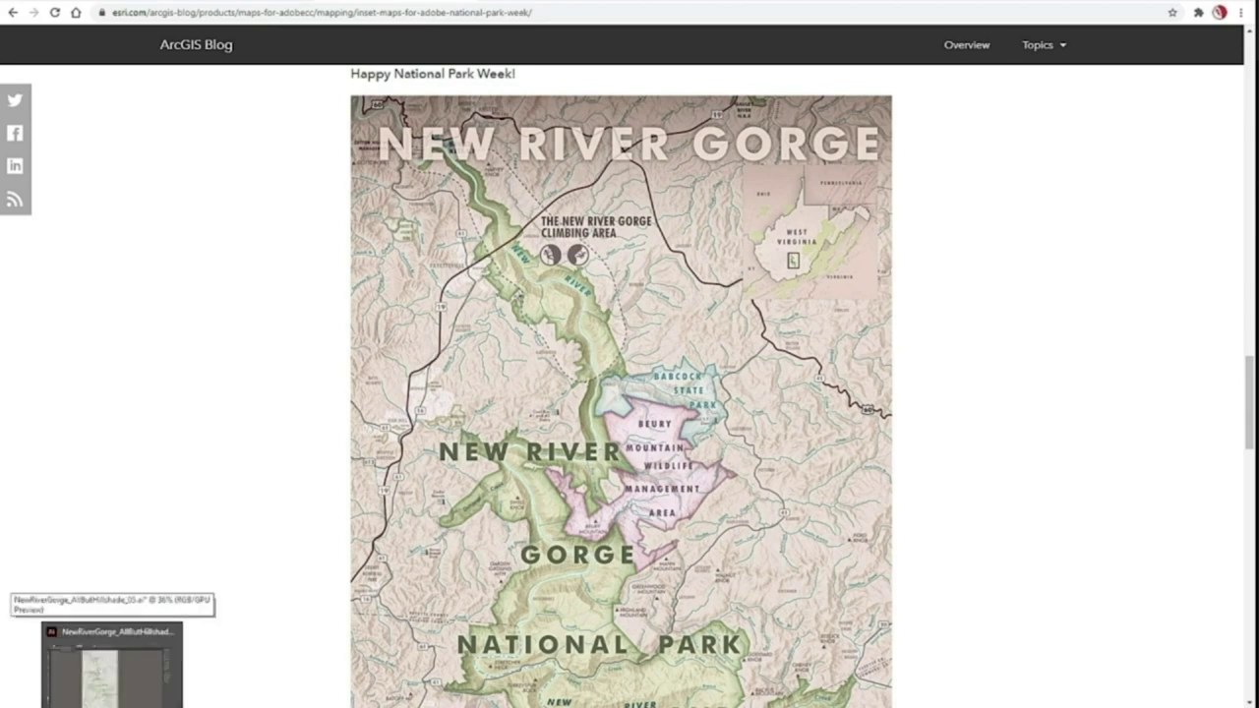
Return to Illustrator and float the ArcGIS Maps Mapboards panel so it fills the workspace
{"action": "left_click", "coordinate": [111, 669]}
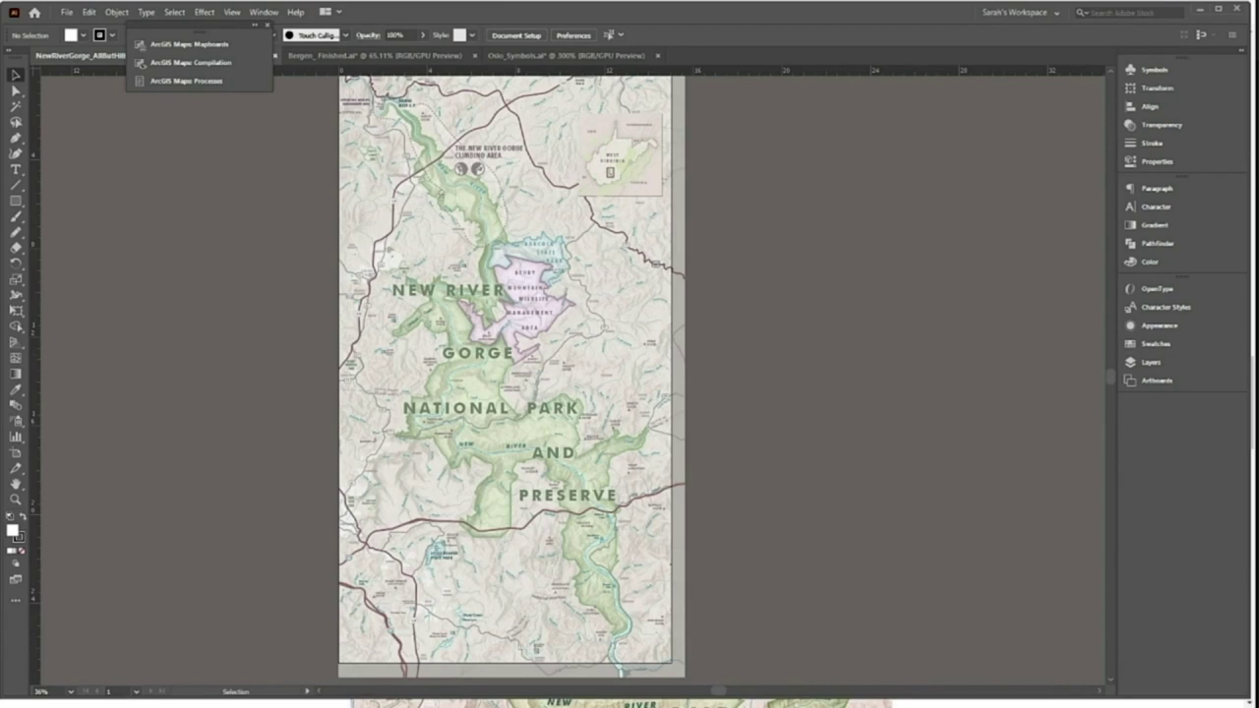
{"action": "left_click", "coordinate": [178, 47]}
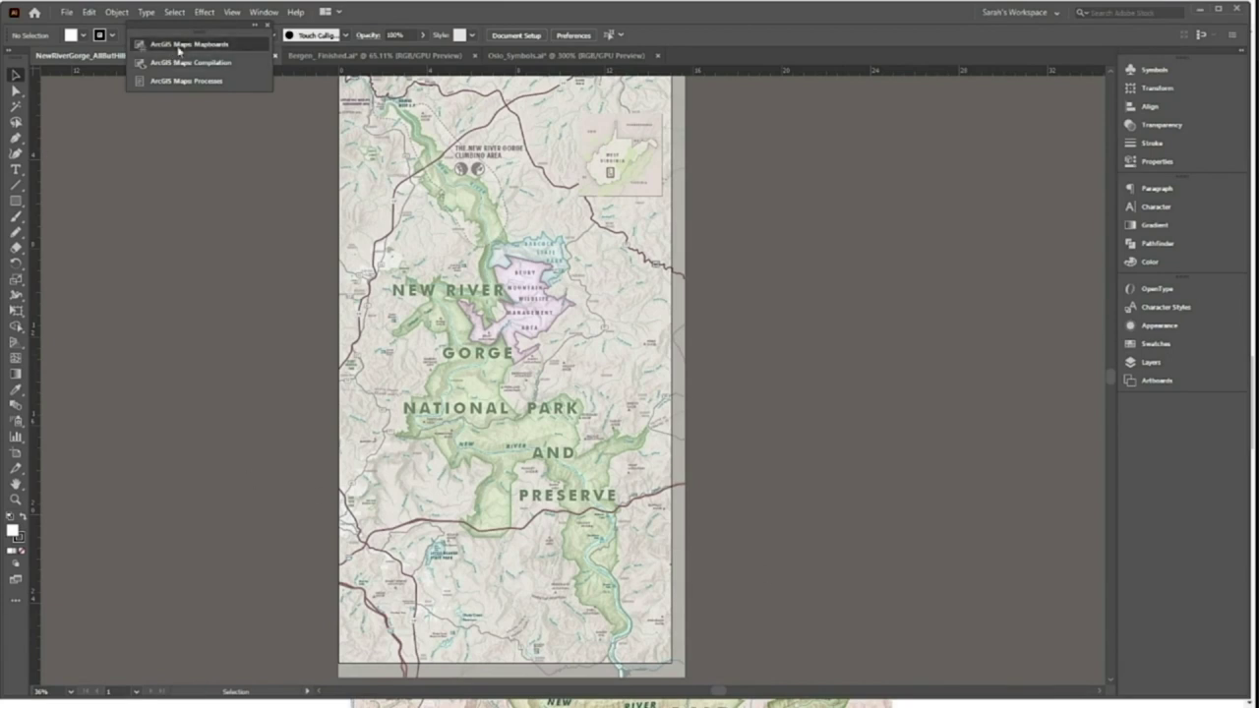
{"action": "left_click_drag", "start_coordinate": [69, 41], "coordinate": [699, 46]}
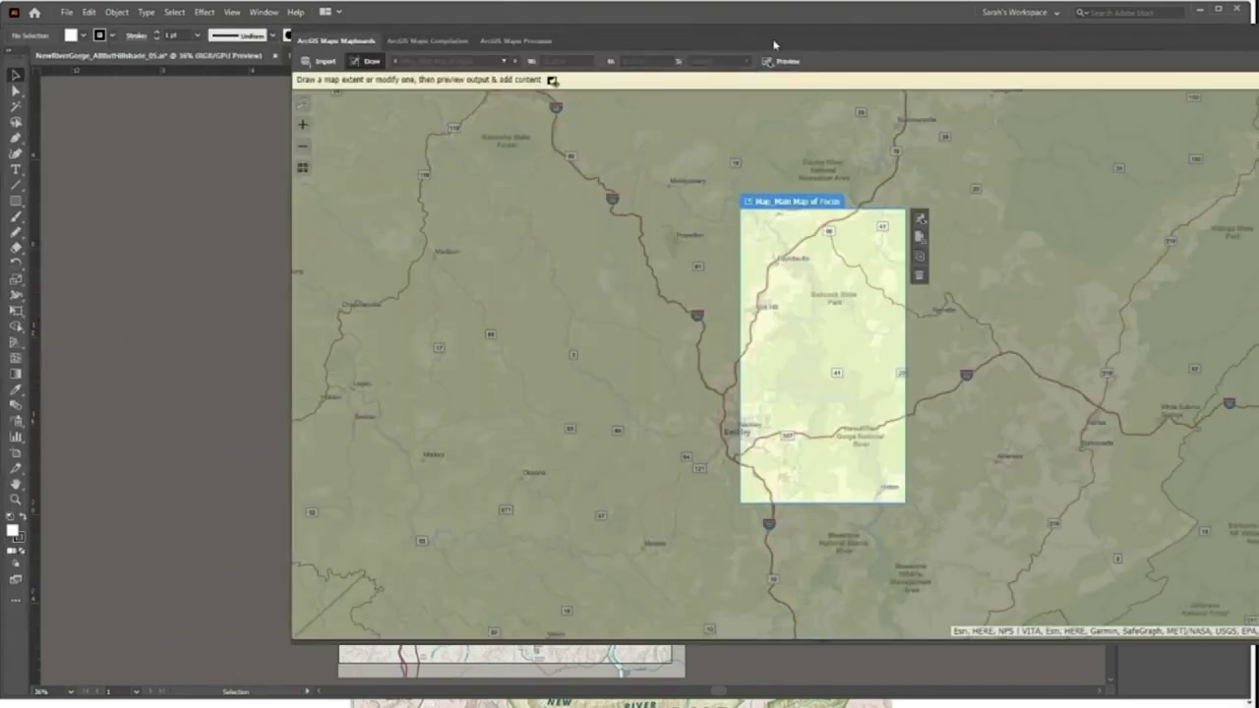
{"action": "left_click_drag", "start_coordinate": [778, 40], "coordinate": [497, 65]}
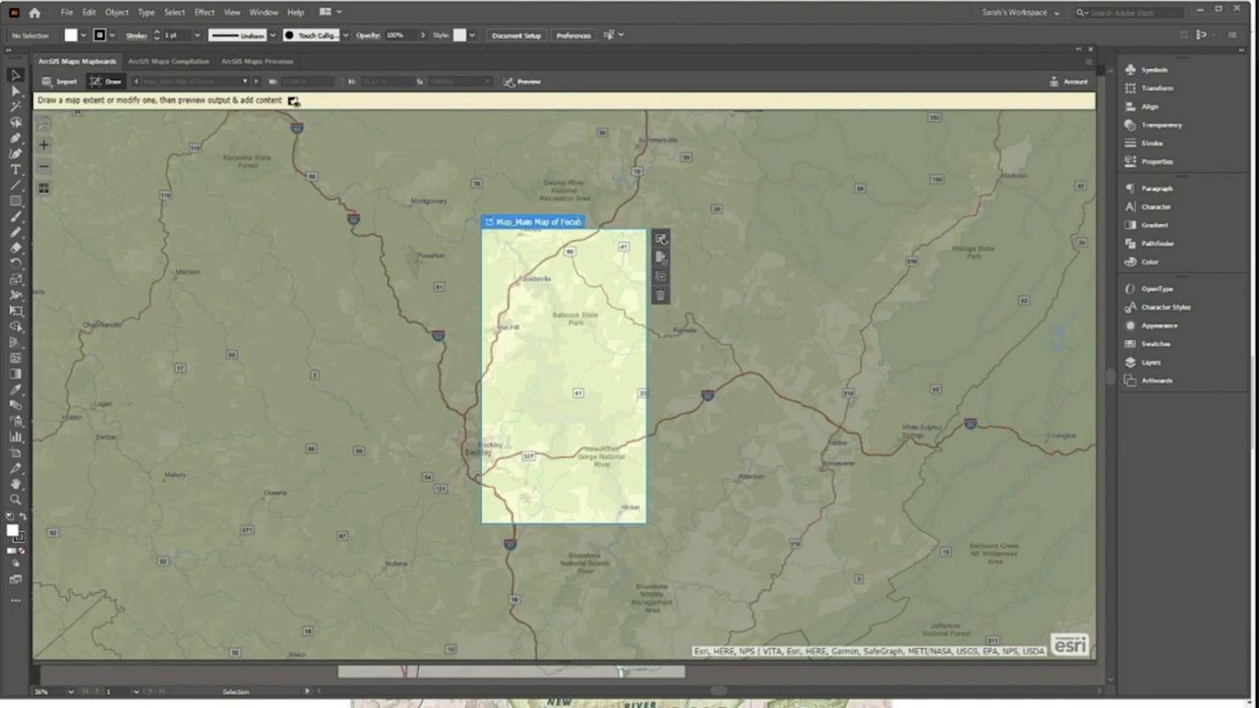
Turn off Draw, select the Map_Main Map of Focus extent, reopen Mapboards and switch to Compilation
{"action": "left_click", "coordinate": [107, 83]}
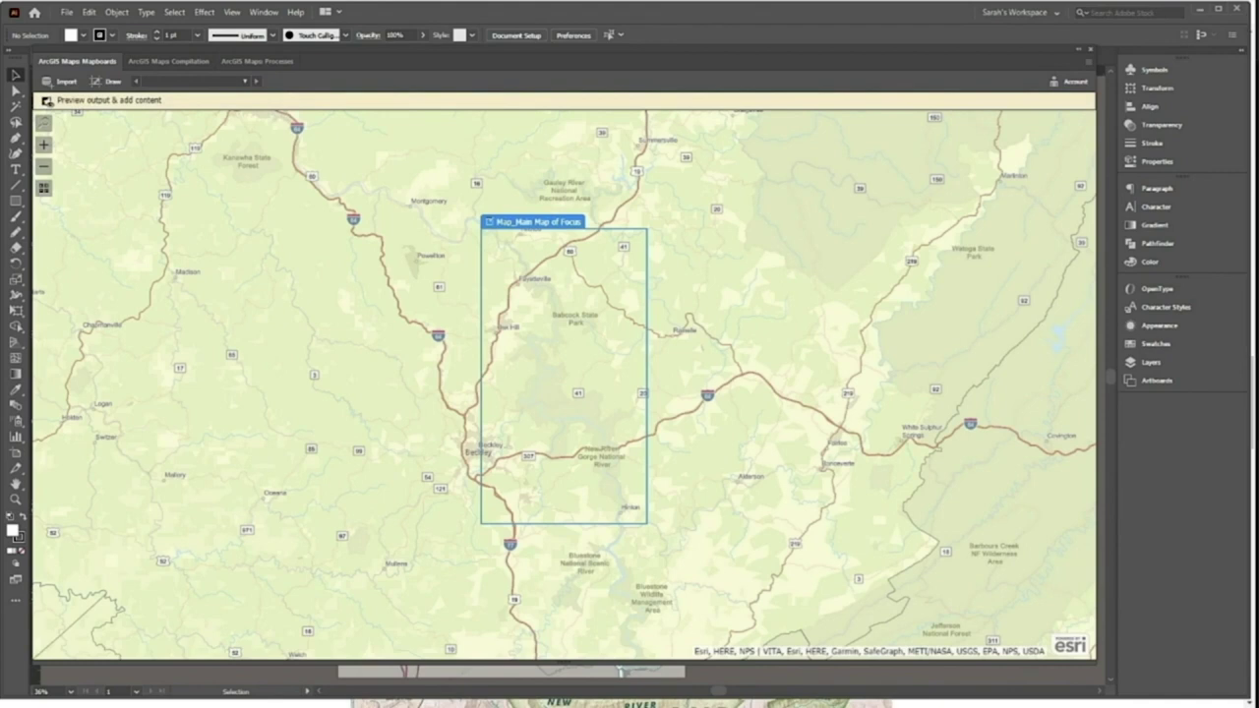
{"action": "left_click", "coordinate": [511, 223]}
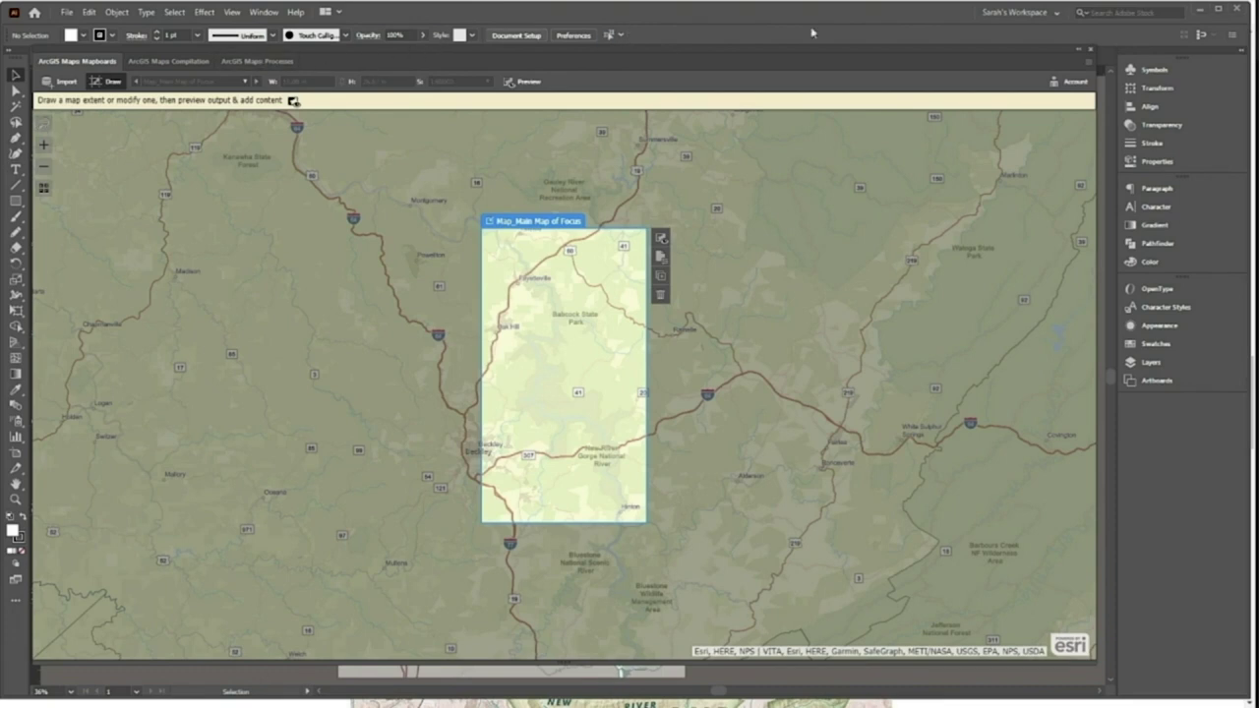
{"action": "left_click", "coordinate": [1088, 49]}
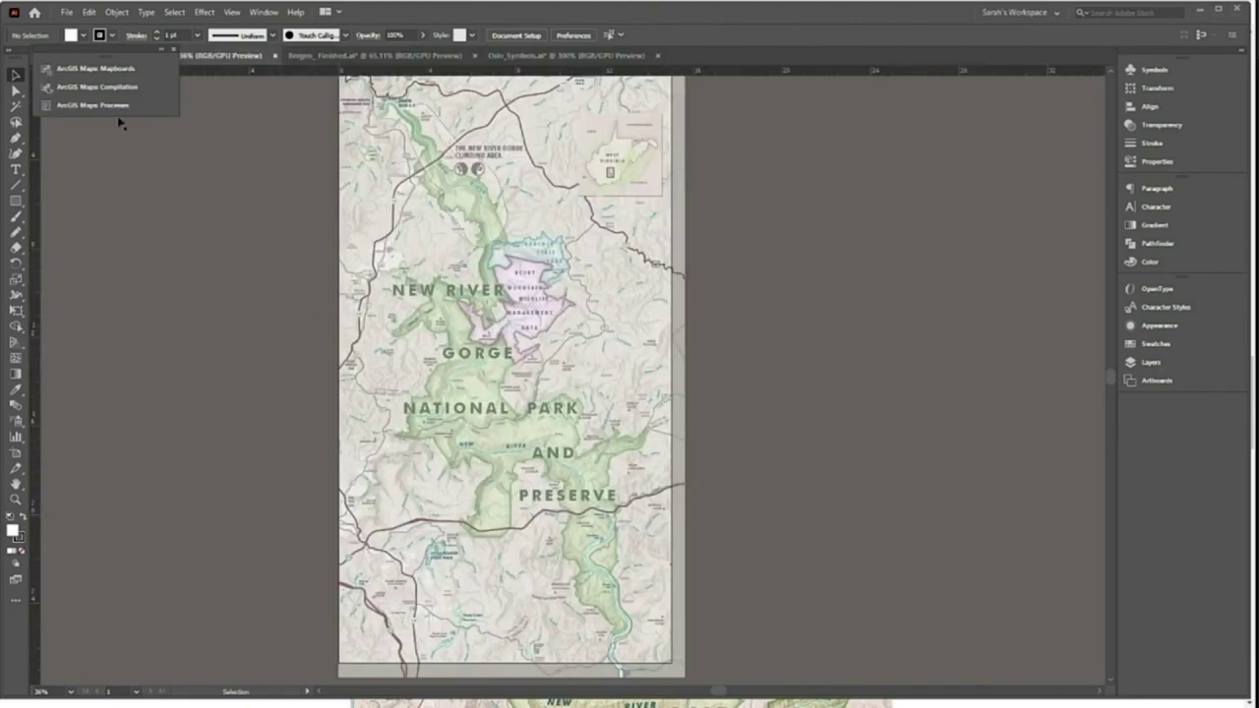
{"action": "left_click", "coordinate": [110, 70]}
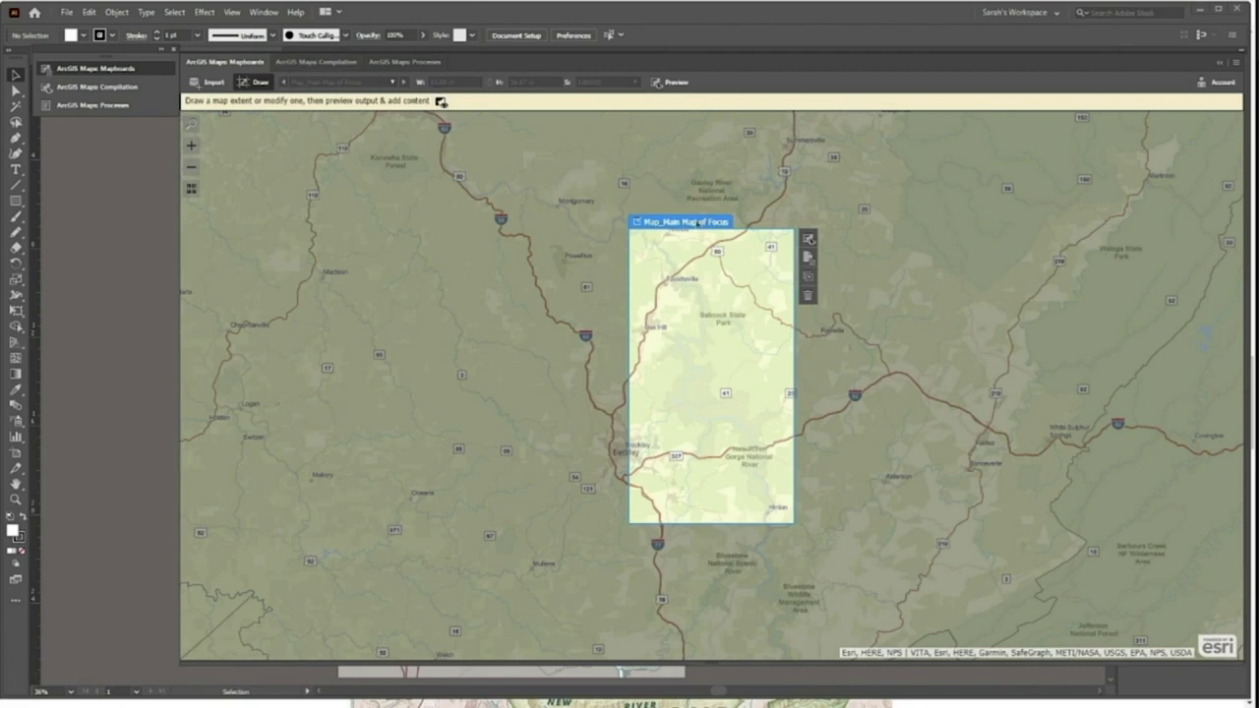
{"action": "left_click", "coordinate": [317, 62]}
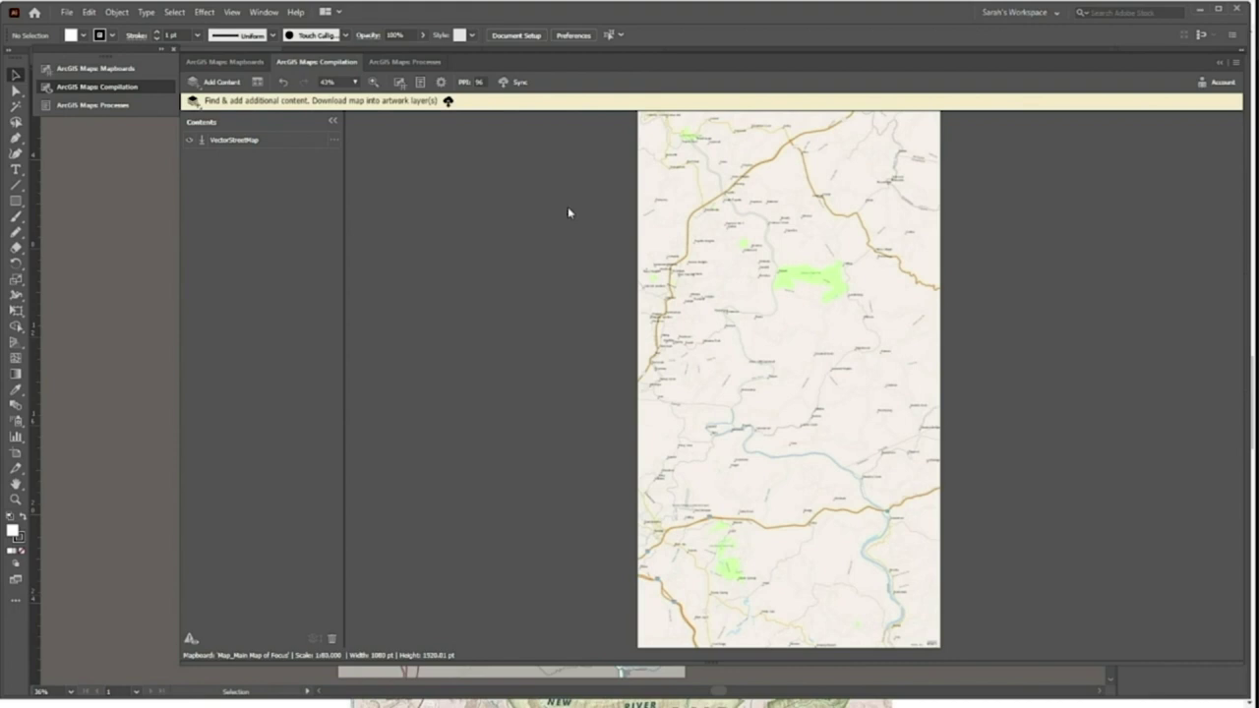
Open Add Layers, browse My Favorites, then search ArcGIS Online layers for 'wast virginia'
{"action": "left_click", "coordinate": [220, 84]}
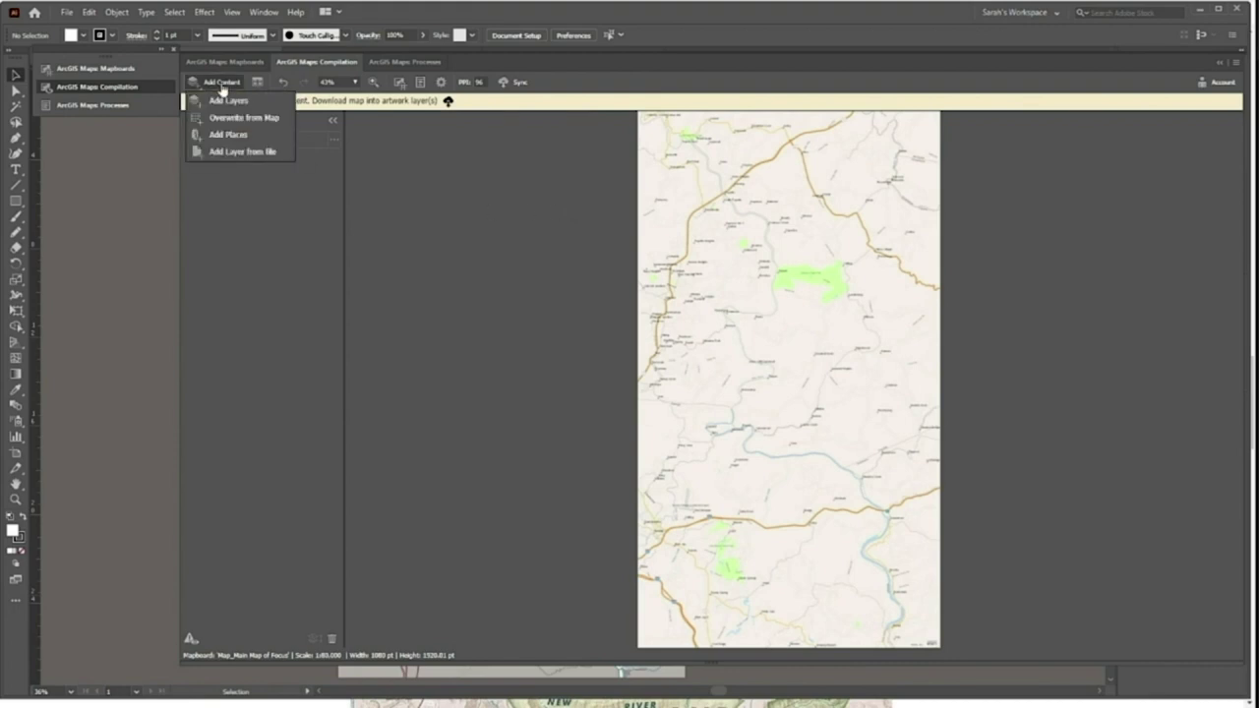
{"action": "left_click", "coordinate": [226, 102]}
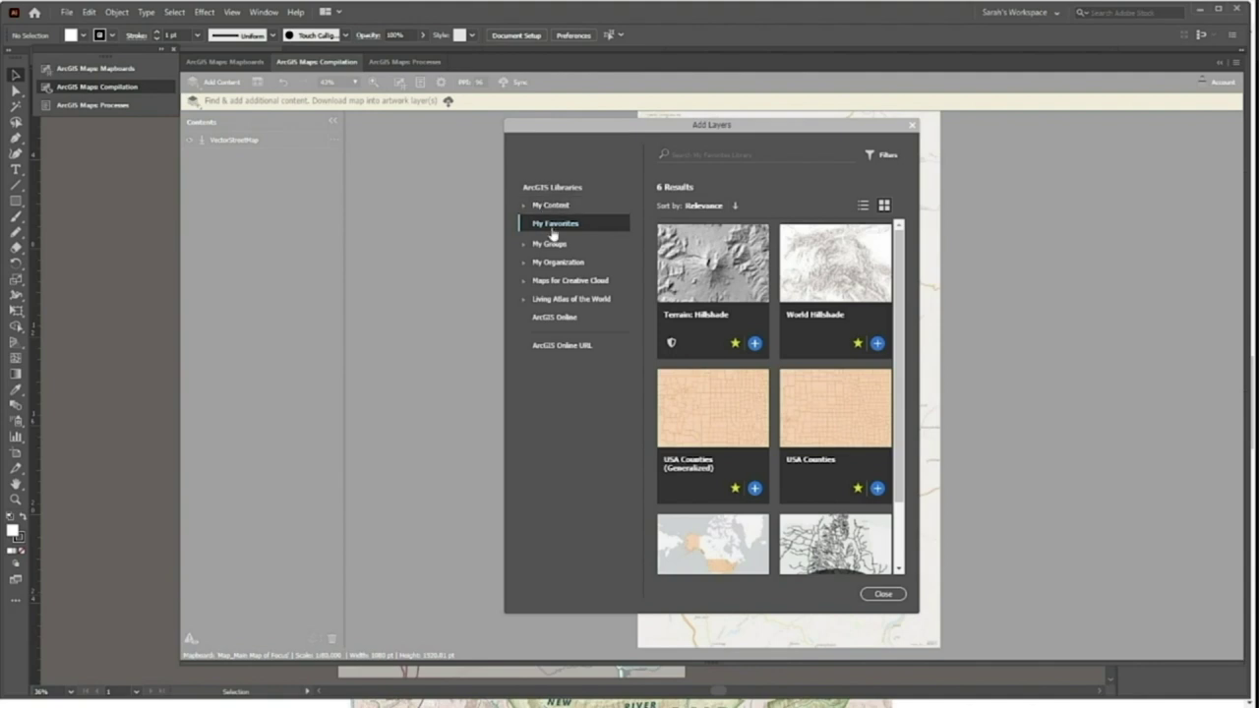
{"action": "left_click", "coordinate": [557, 234]}
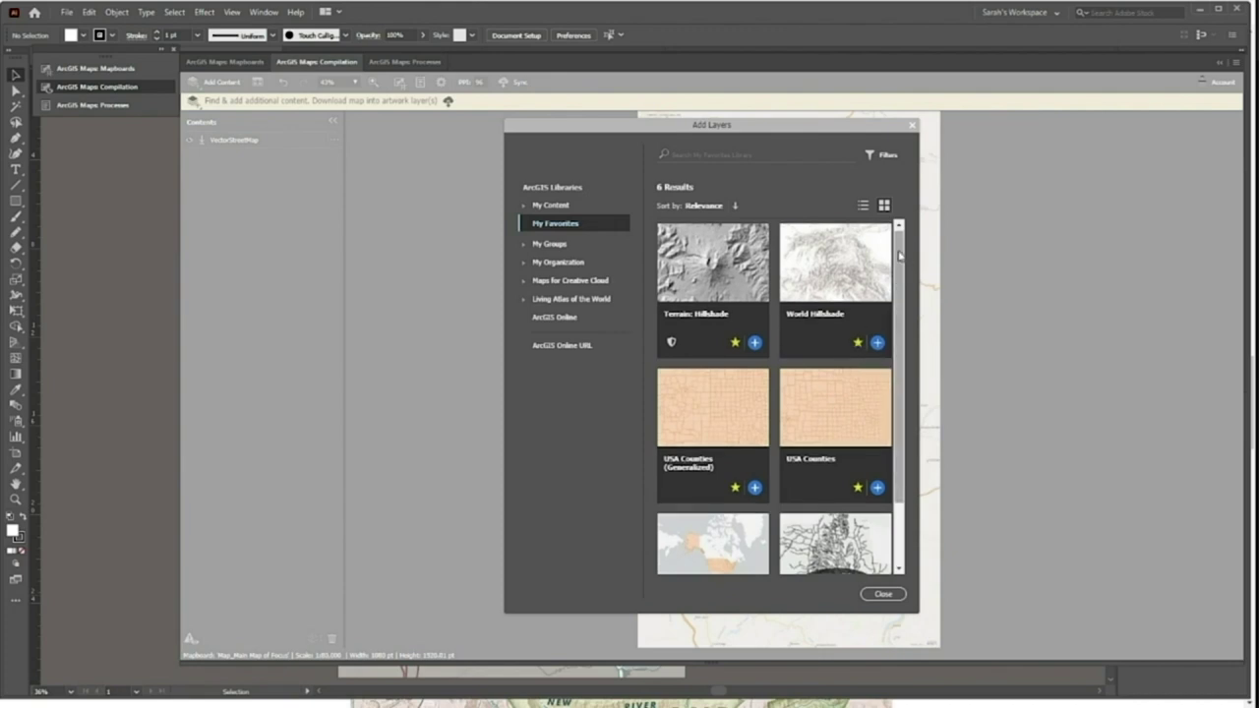
{"action": "scroll", "coordinate": [900, 256], "scroll_direction": "down", "scroll_amount": 2}
{"action": "scroll", "coordinate": [899, 256], "scroll_direction": "up", "scroll_amount": 1}
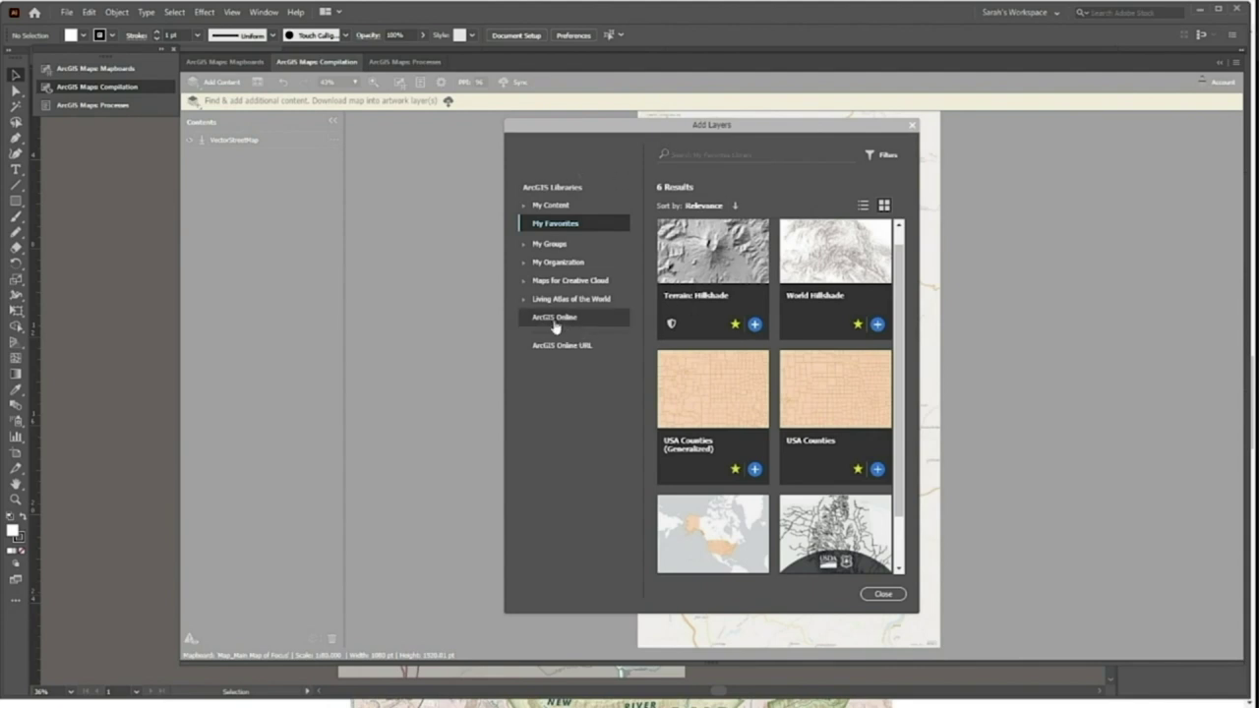
{"action": "left_click", "coordinate": [557, 326]}
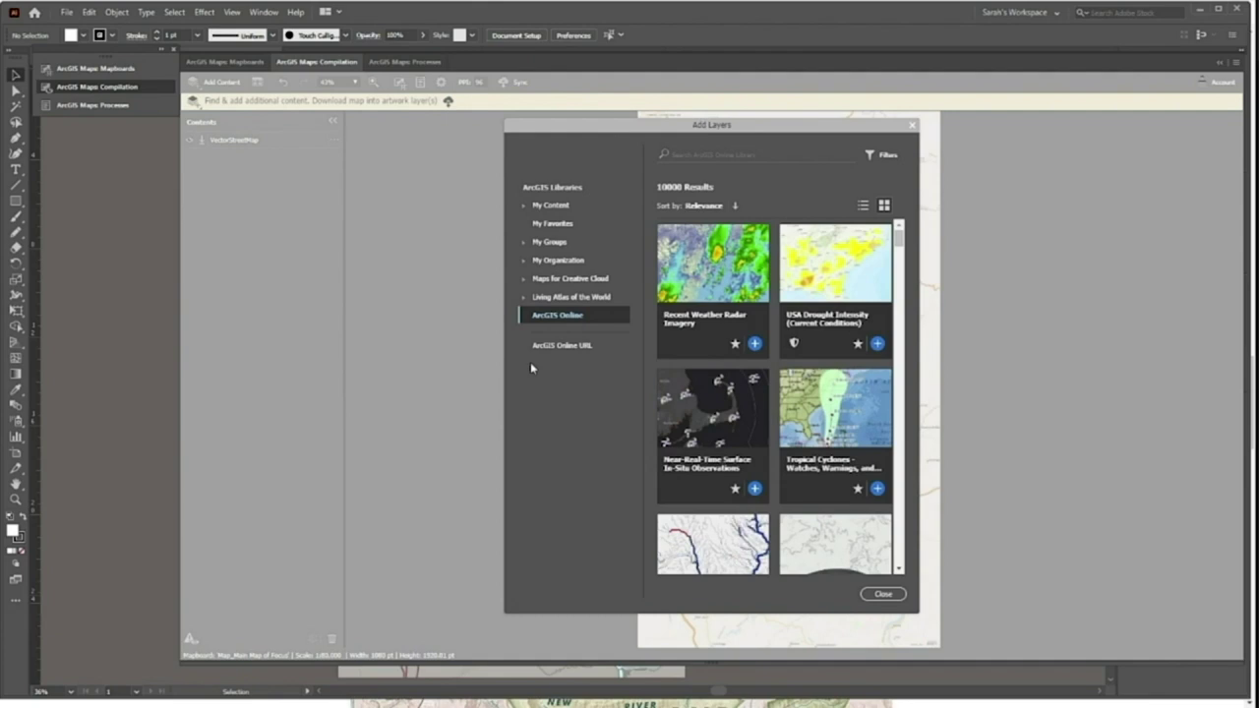
{"action": "left_click", "coordinate": [791, 157]}
{"action": "type", "text": "was"}
{"action": "type", "text": "t virginia"}
{"action": "key", "text": "Return"}
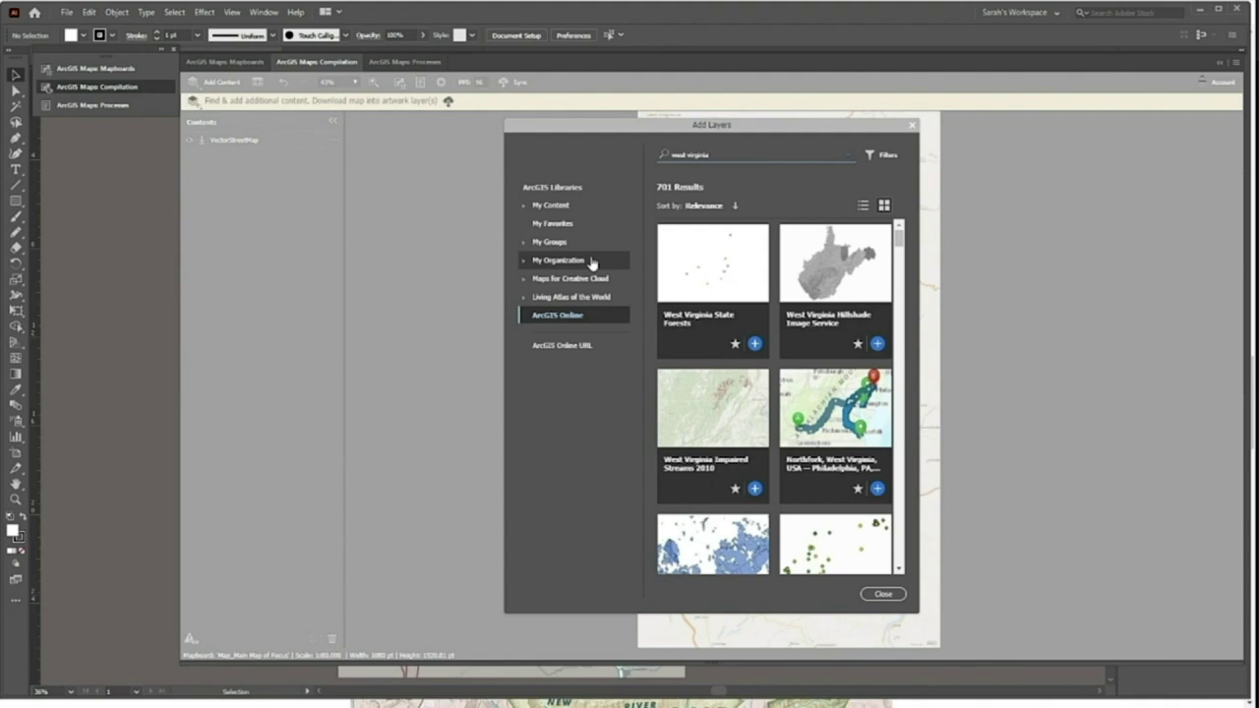
Add Terrain Hillshade from My Favorites to the compilation and close the layer browser
{"action": "left_click", "coordinate": [559, 226]}
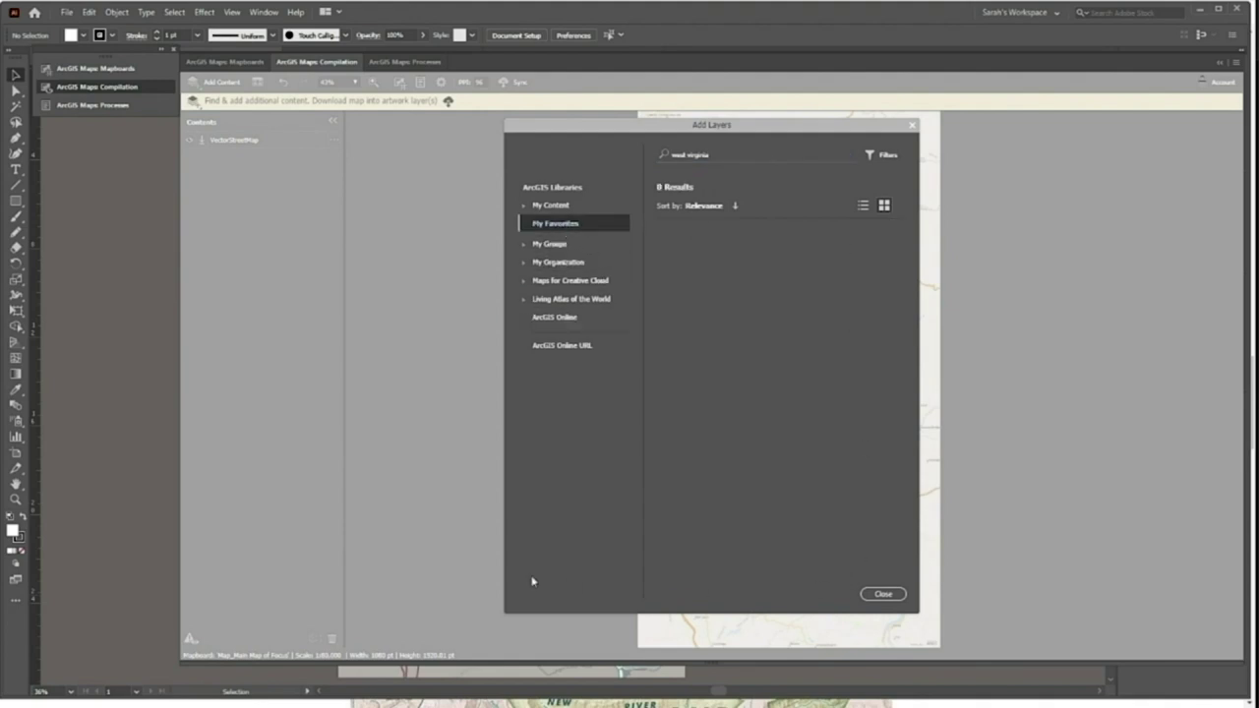
{"action": "left_click", "coordinate": [850, 156]}
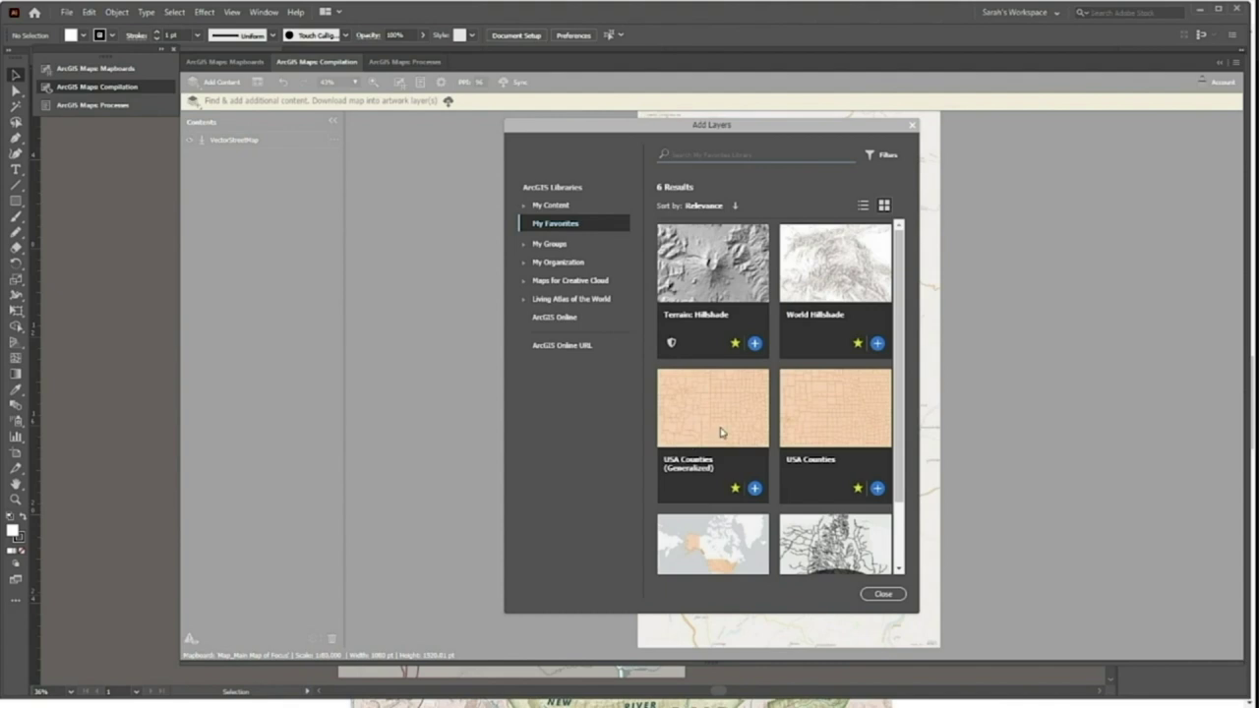
{"action": "left_click", "coordinate": [755, 345]}
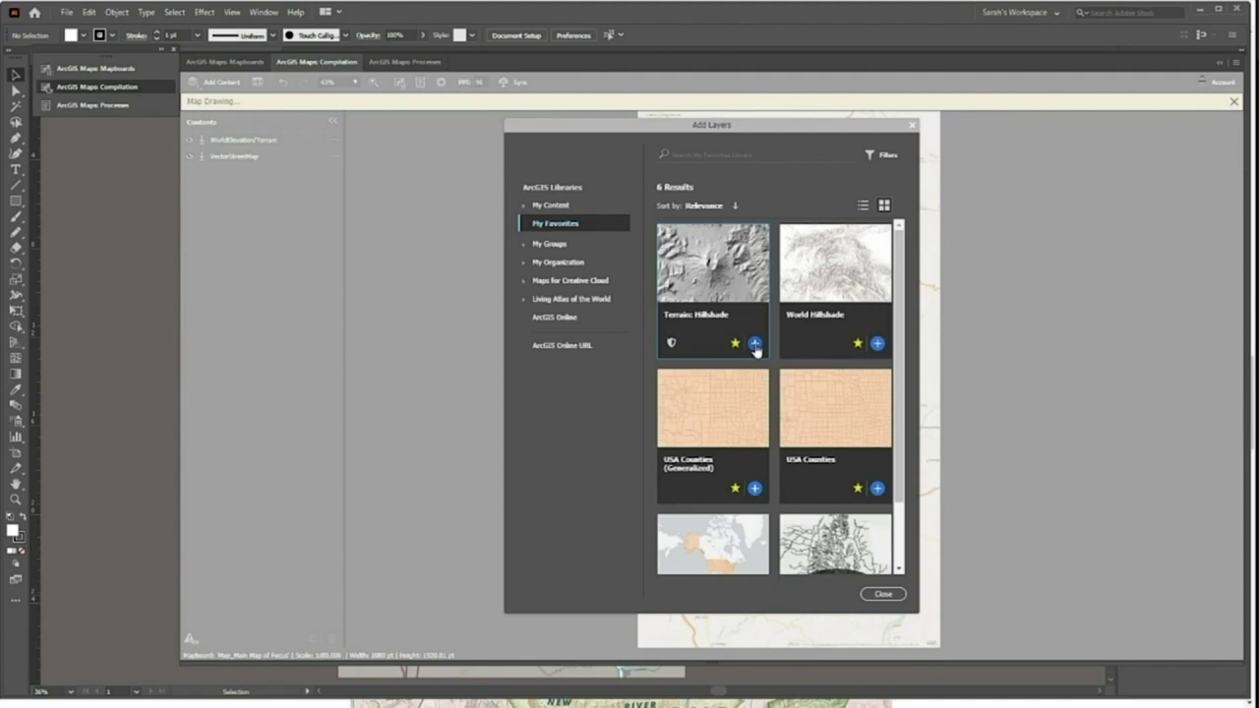
{"action": "left_click", "coordinate": [894, 599]}
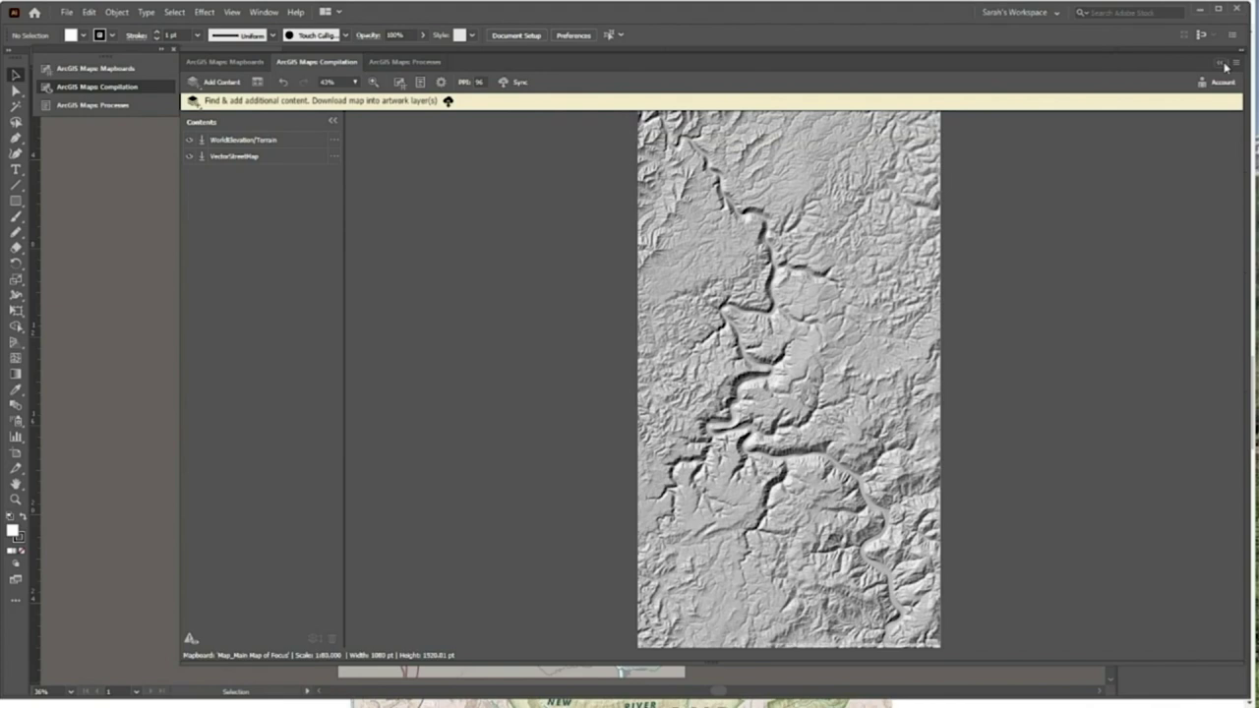
Close the Compilation panel, reopen ArcGIS Maps: Mapboards, and turn off Draw mode
{"action": "left_click", "coordinate": [1222, 65]}
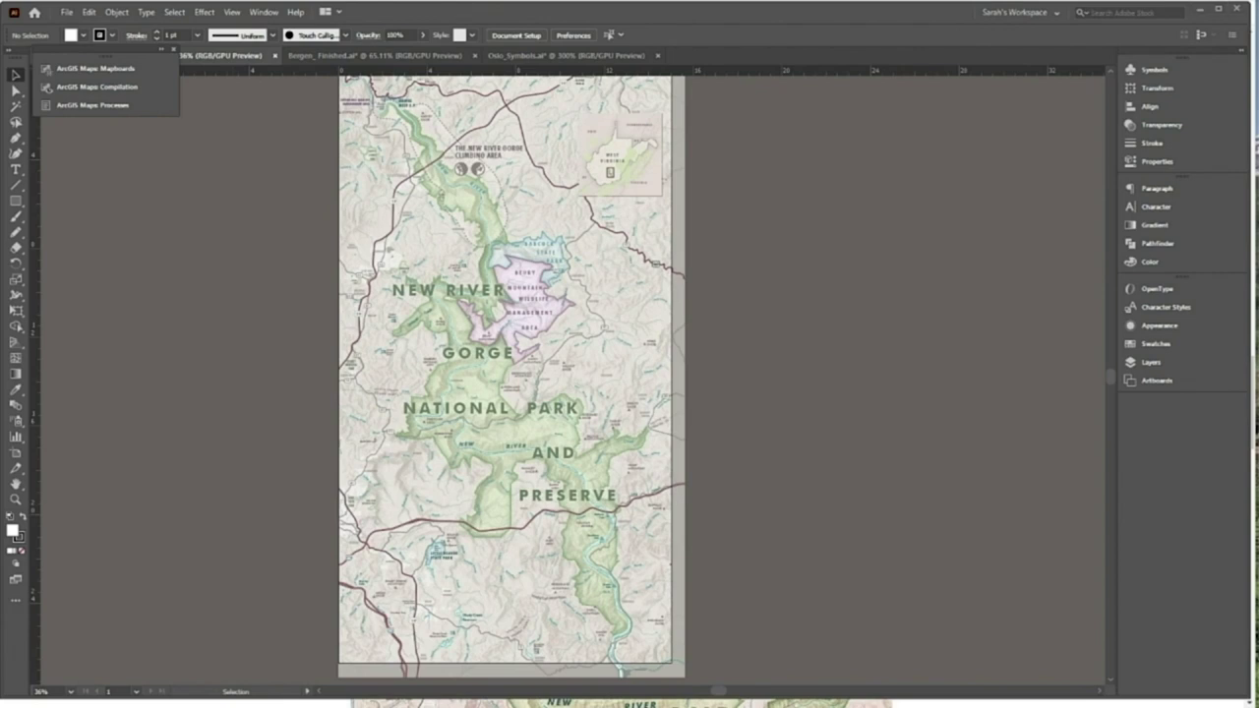
{"action": "left_click", "coordinate": [92, 71]}
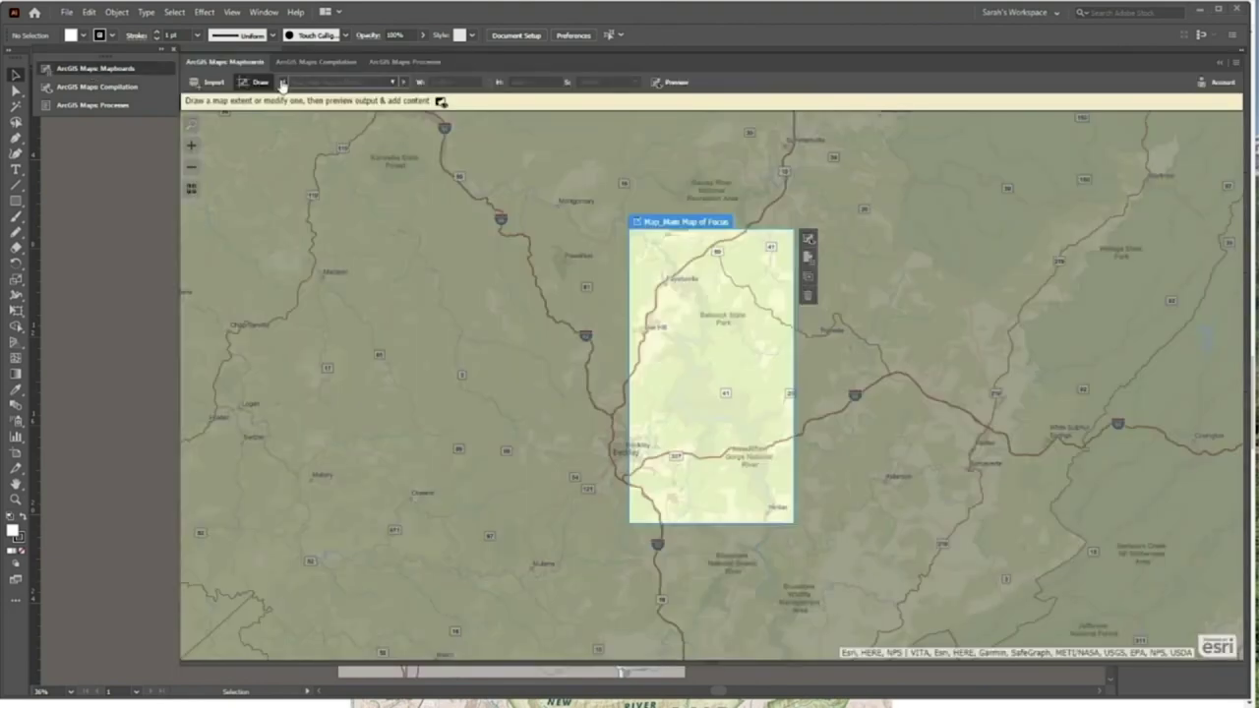
{"action": "left_click", "coordinate": [253, 85]}
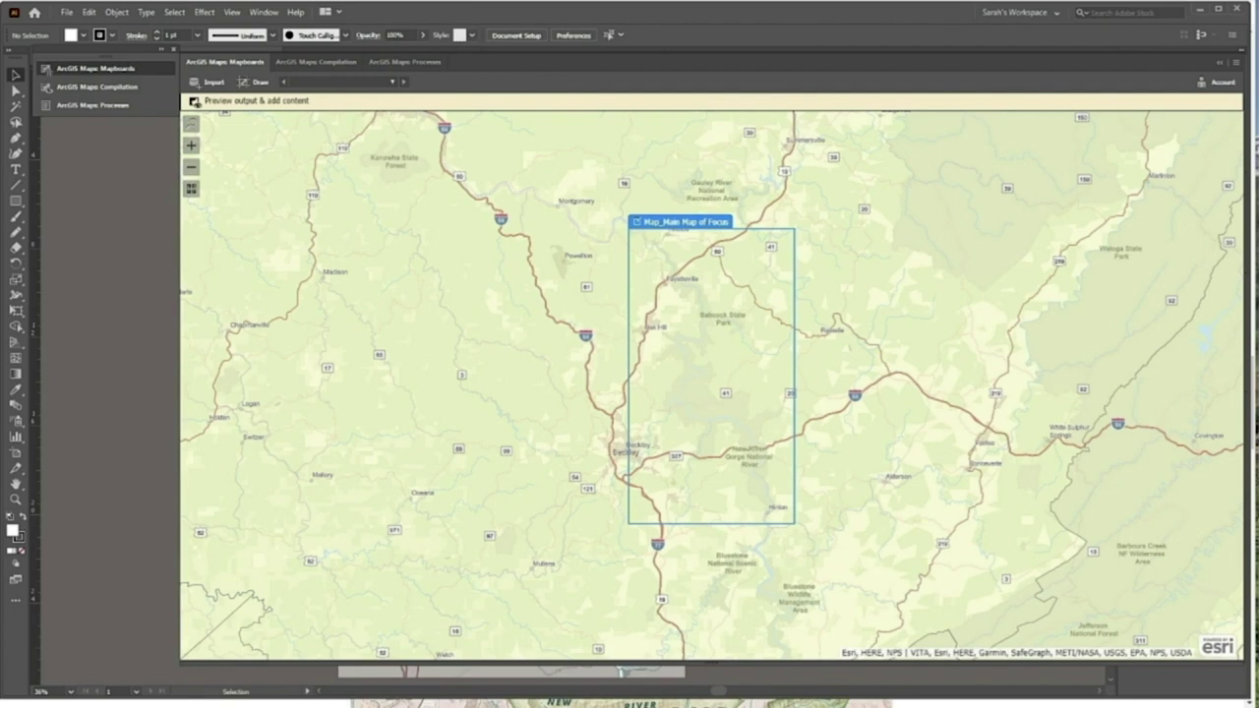
Search the map for 'beckley', clear the result, then zoom and pan onto central Bergen
{"action": "left_click", "coordinate": [192, 124]}
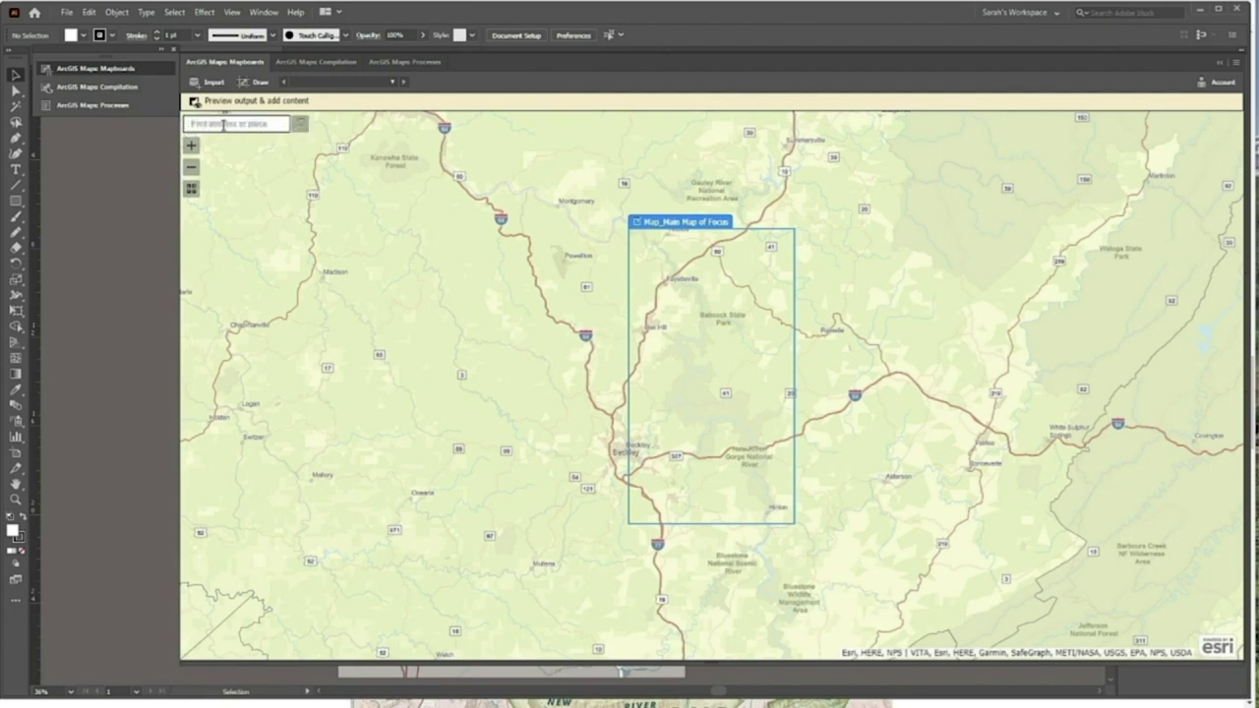
{"action": "type", "text": "be"}
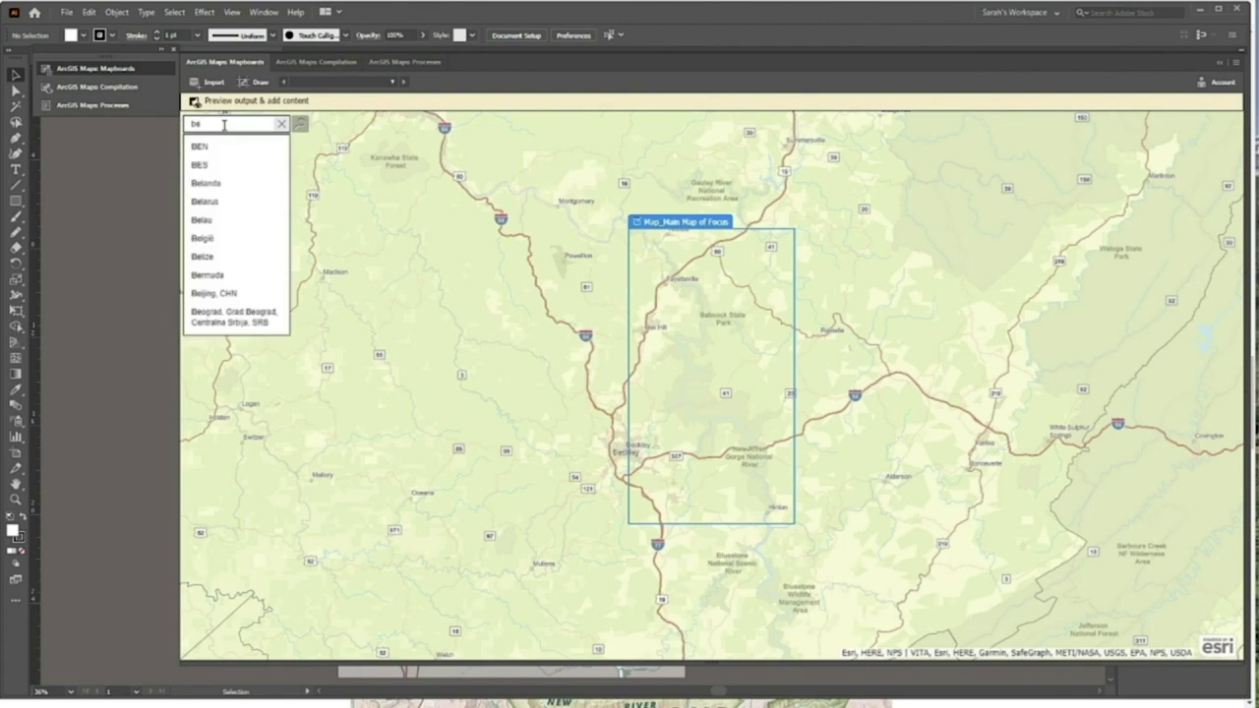
{"action": "type", "text": "ckley"}
{"action": "key", "text": "Return"}
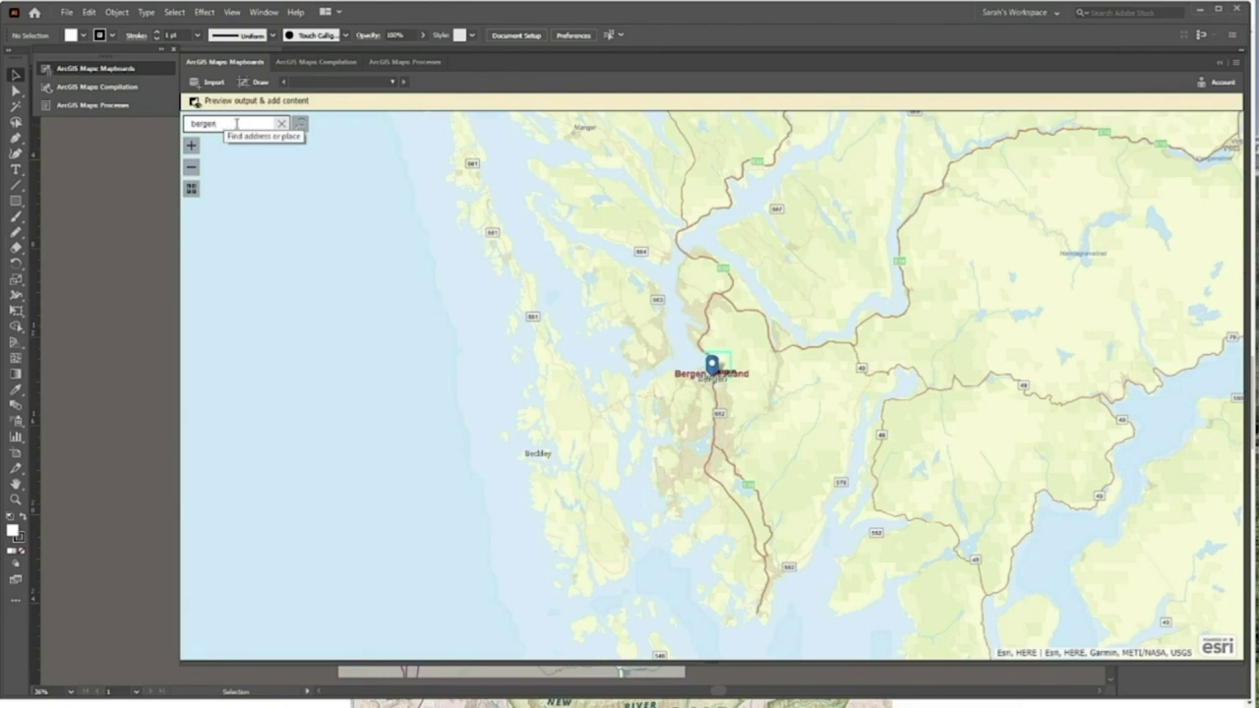
{"action": "left_click", "coordinate": [283, 132]}
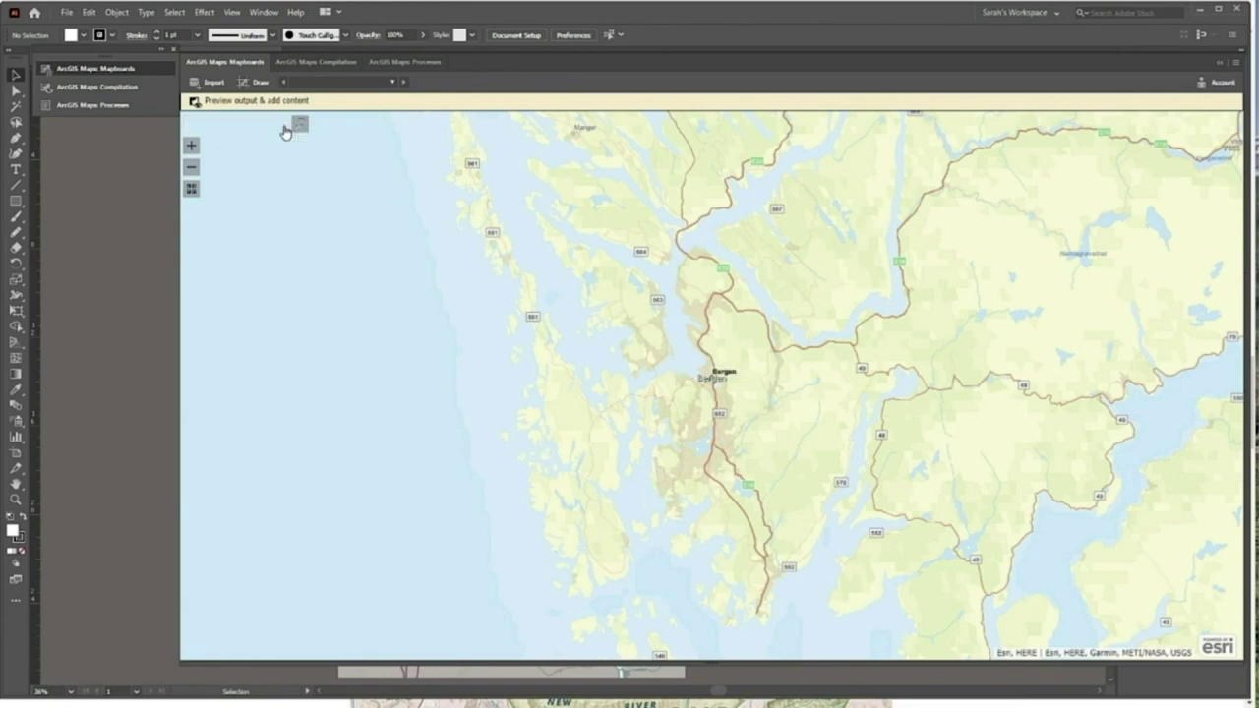
{"action": "scroll", "coordinate": [700, 386], "scroll_direction": "up", "scroll_amount": 3}
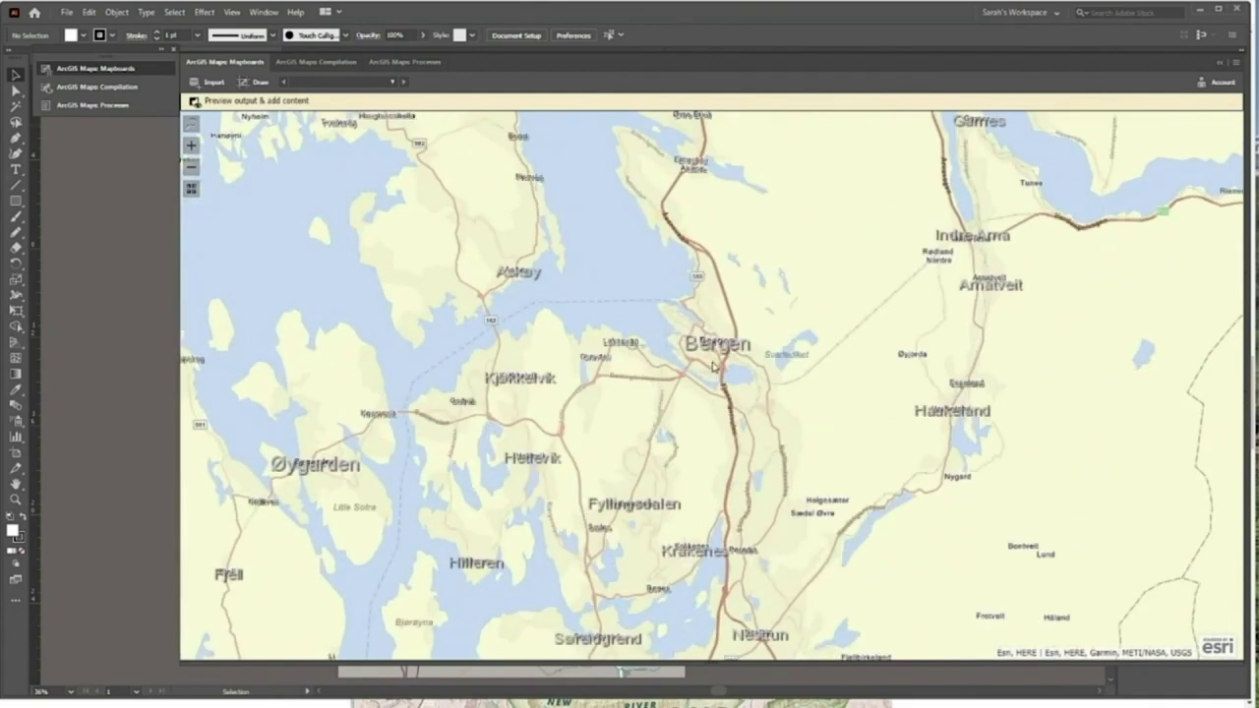
{"action": "scroll", "coordinate": [712, 368], "scroll_direction": "up", "scroll_amount": 2}
{"action": "left_click_drag", "start_coordinate": [725, 231], "coordinate": [669, 309]}
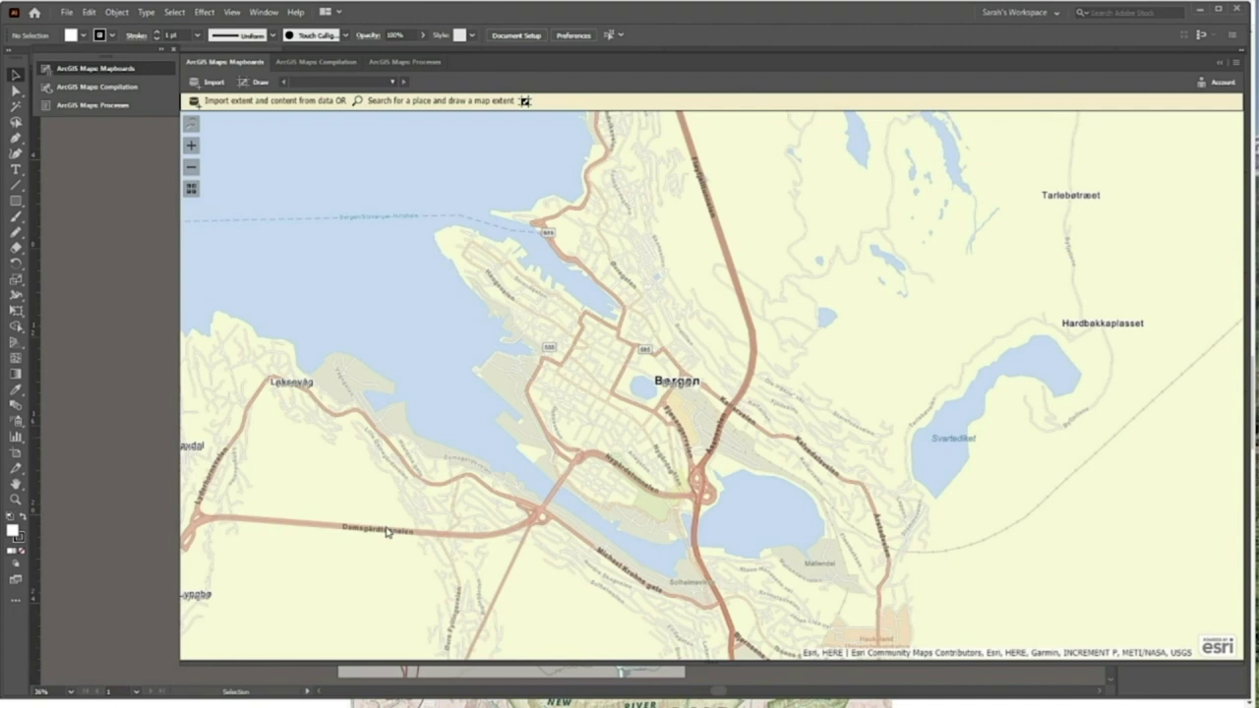
Draw a new map extent framing central Bergen
{"action": "left_click", "coordinate": [215, 83]}
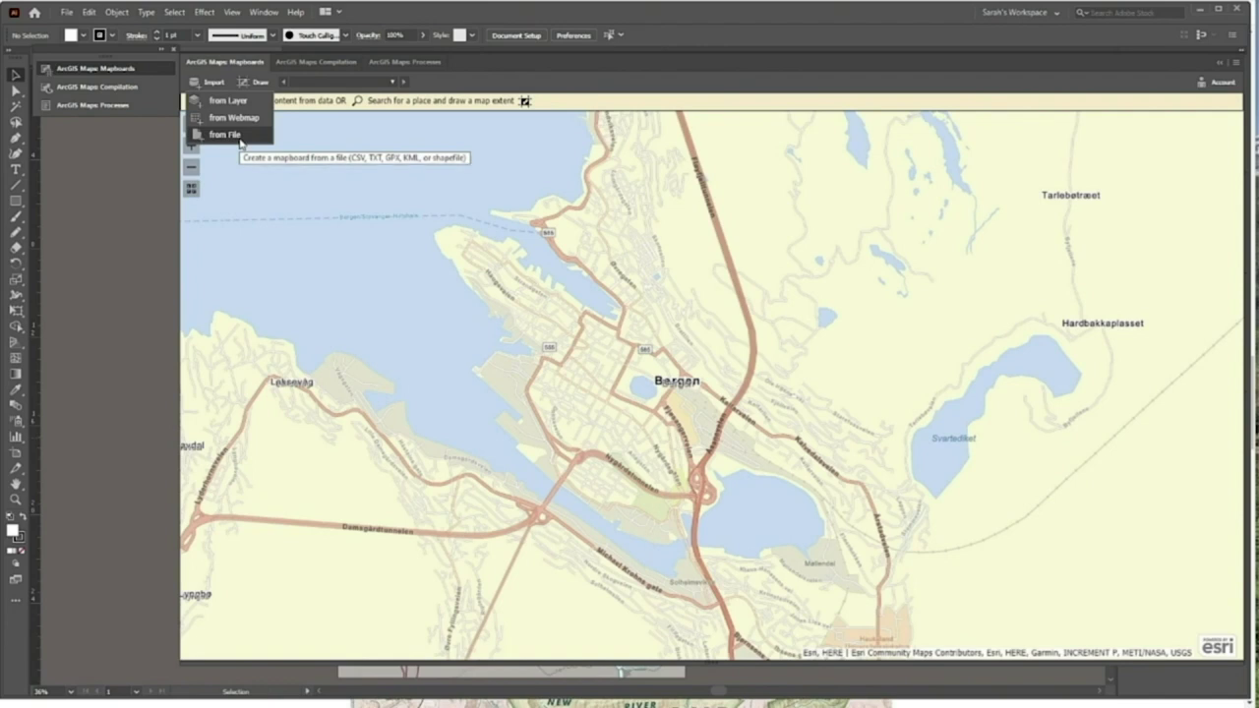
{"action": "left_click", "coordinate": [257, 81]}
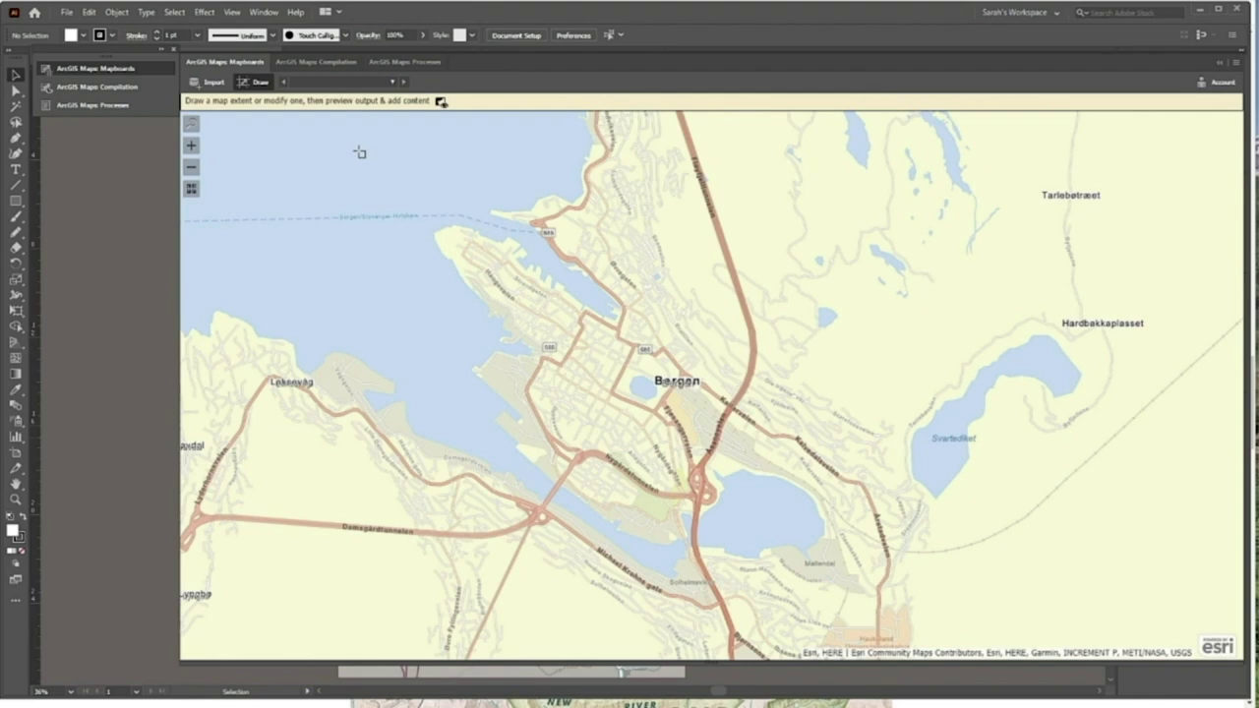
{"action": "left_click_drag", "start_coordinate": [343, 153], "coordinate": [891, 608]}
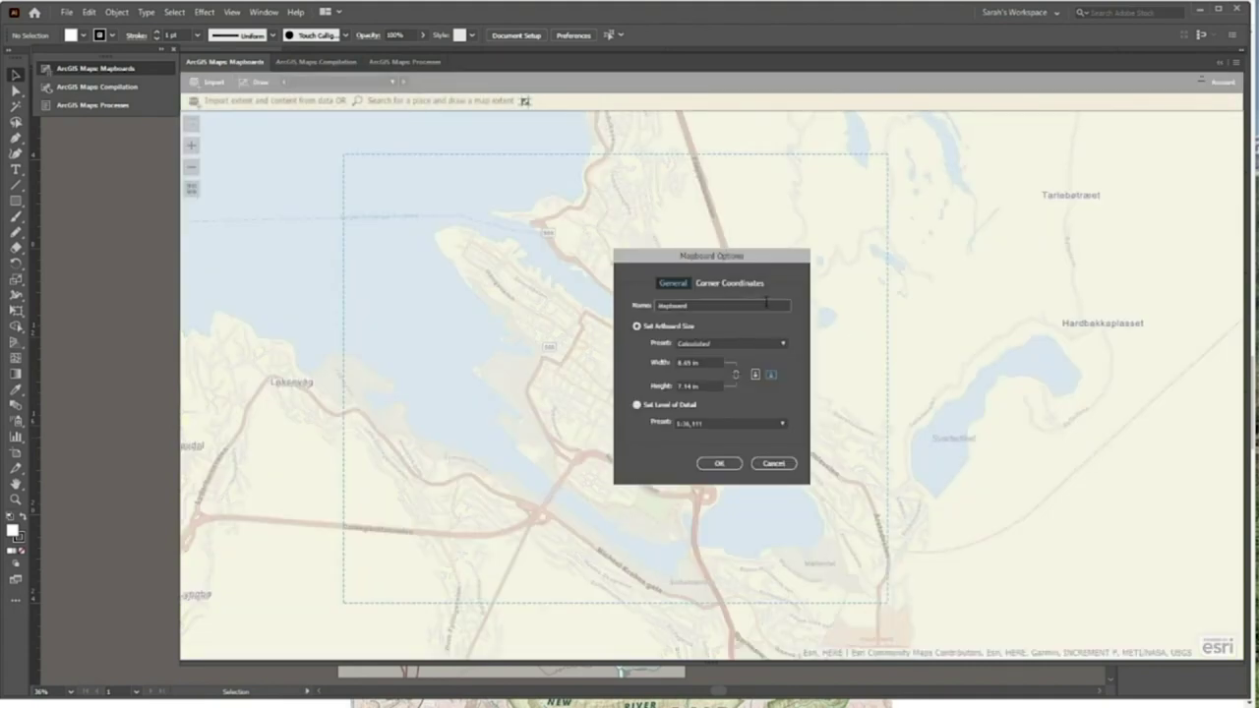
Name the mapboard Bergen_Map and set its level of detail to Streets (1:9,027)
{"action": "left_click_drag", "start_coordinate": [689, 306], "coordinate": [616, 309]}
{"action": "type", "text": "Bergen"}
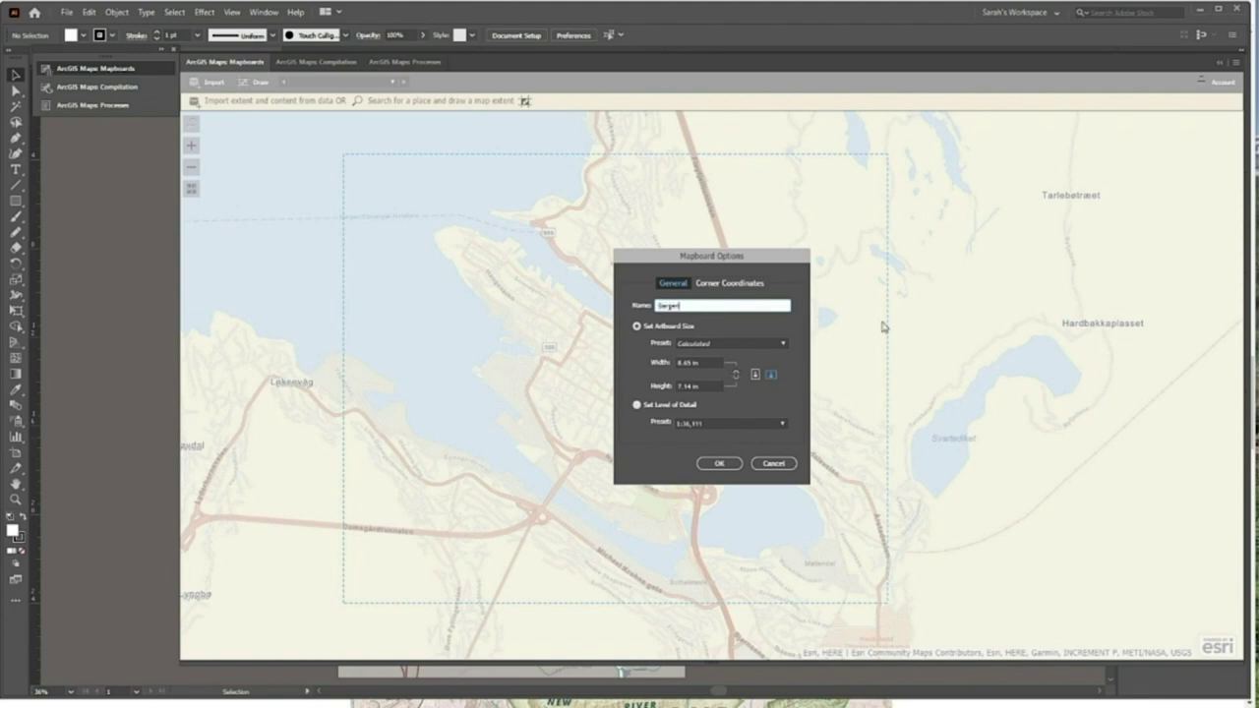
{"action": "type", "text": "_Map1"}
{"action": "left_click", "coordinate": [665, 425]}
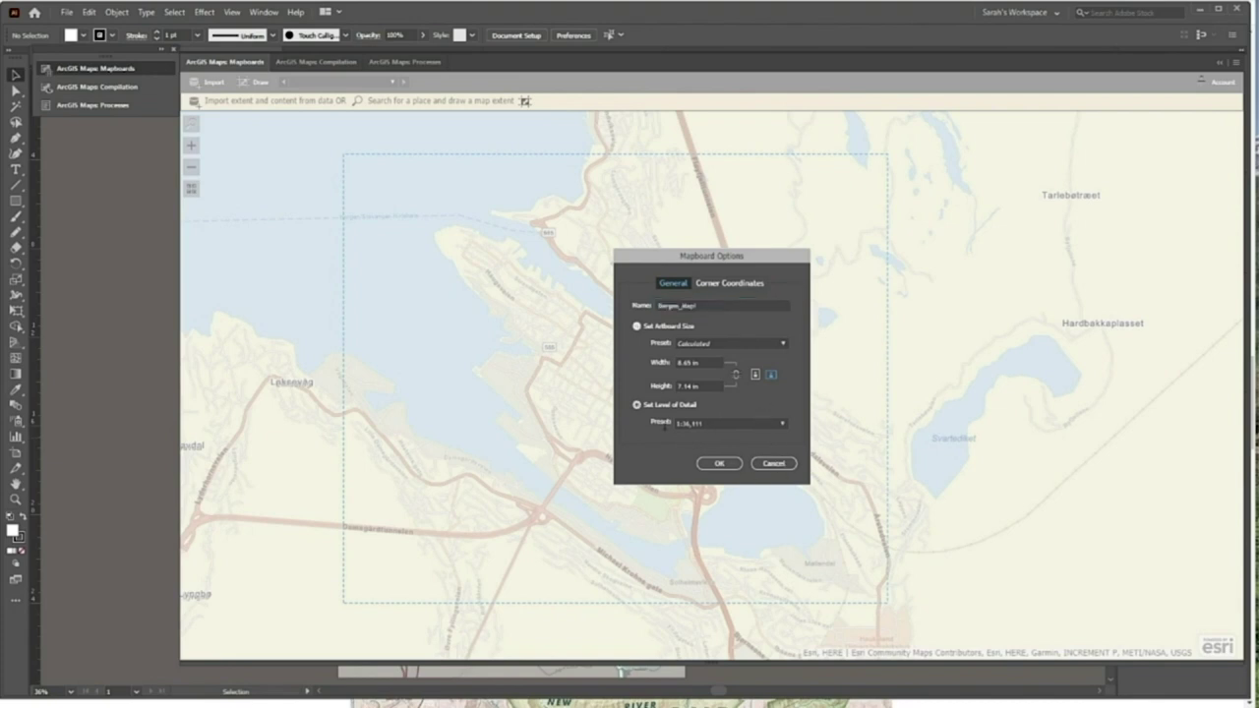
{"action": "left_click", "coordinate": [784, 425]}
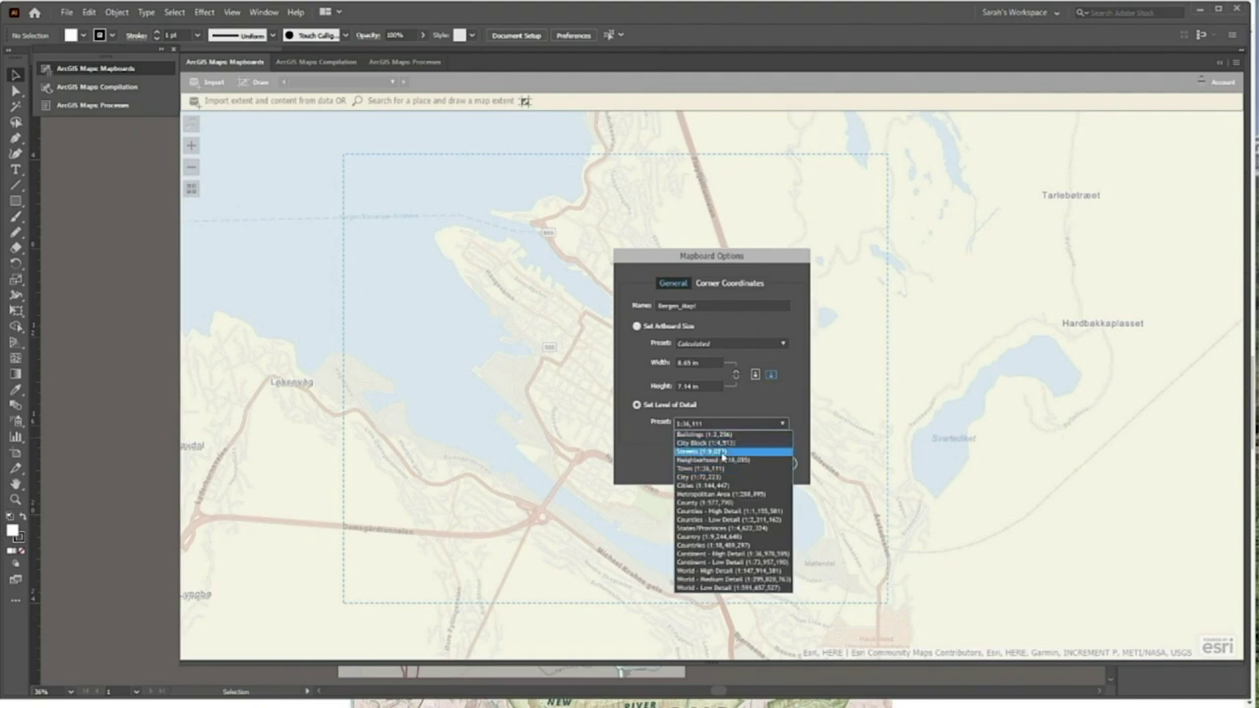
{"action": "left_click", "coordinate": [723, 454]}
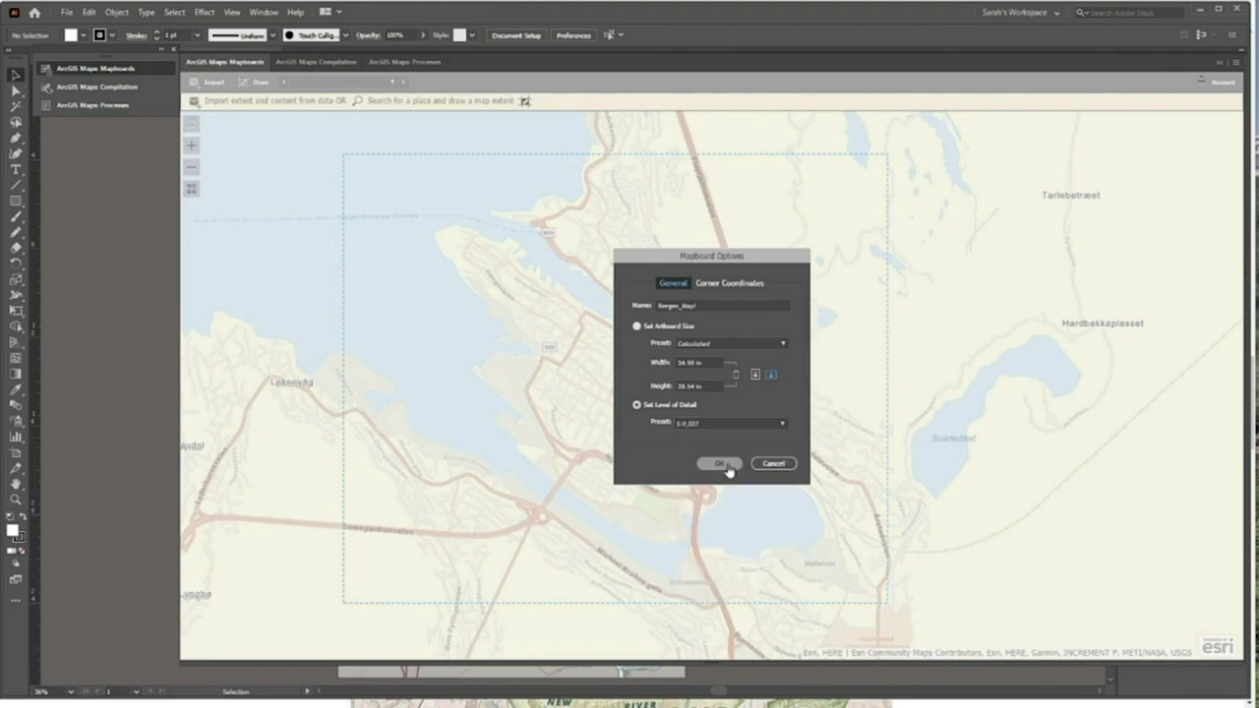
{"action": "left_click", "coordinate": [723, 464]}
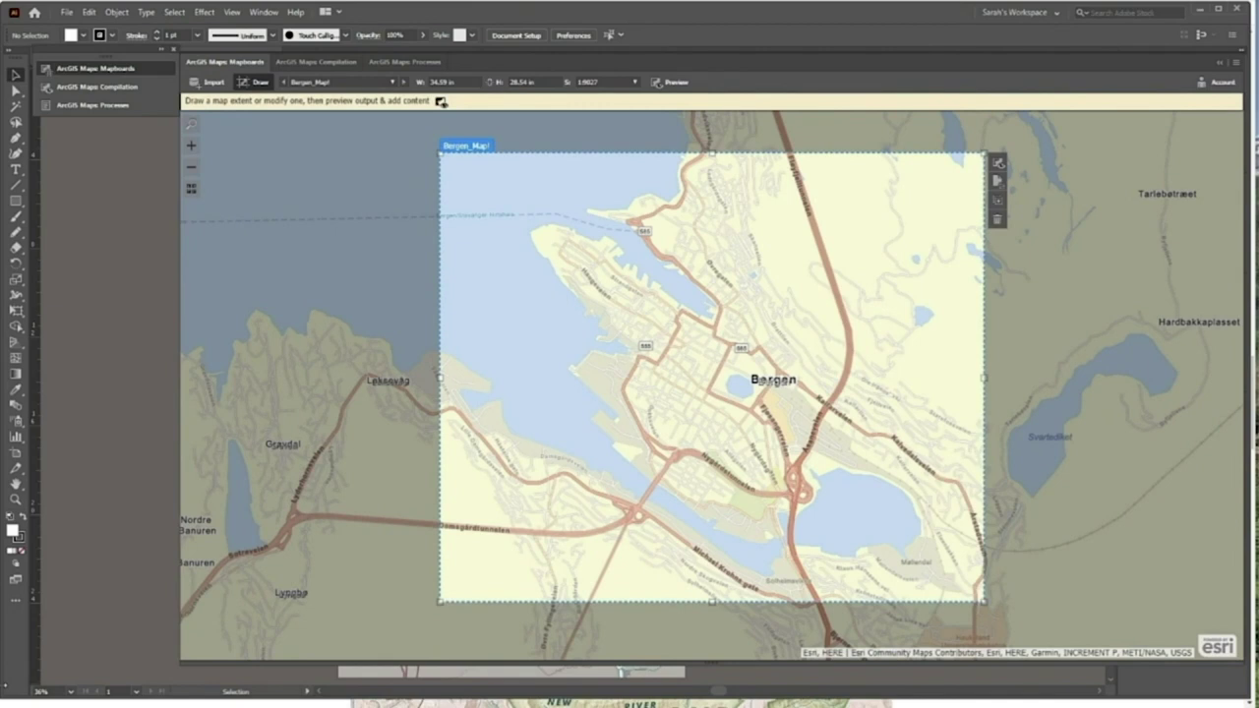
Open the Bergen_Map1 mapboard in the compilation view with its Topographic layer
{"action": "left_click", "coordinate": [326, 61]}
{"action": "left_click", "coordinate": [997, 164]}
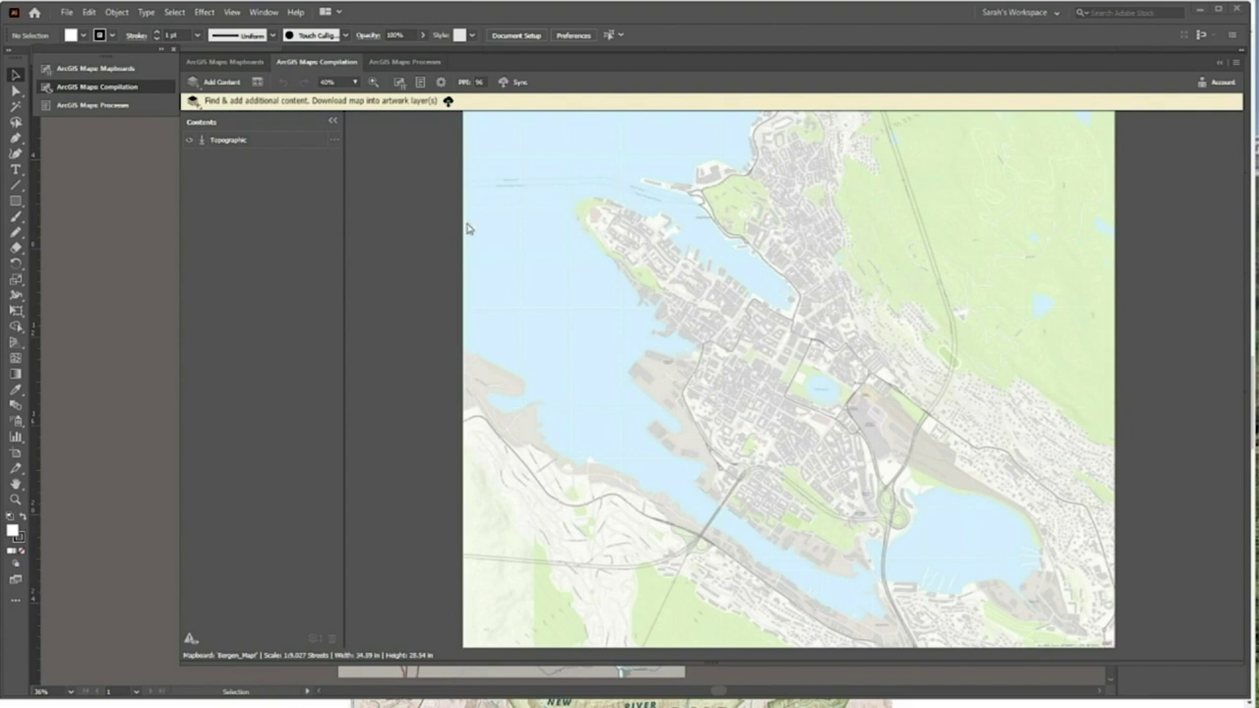
Swap the Bergen map's Topographic basemap for the Navigation basemap
{"action": "left_click", "coordinate": [334, 141]}
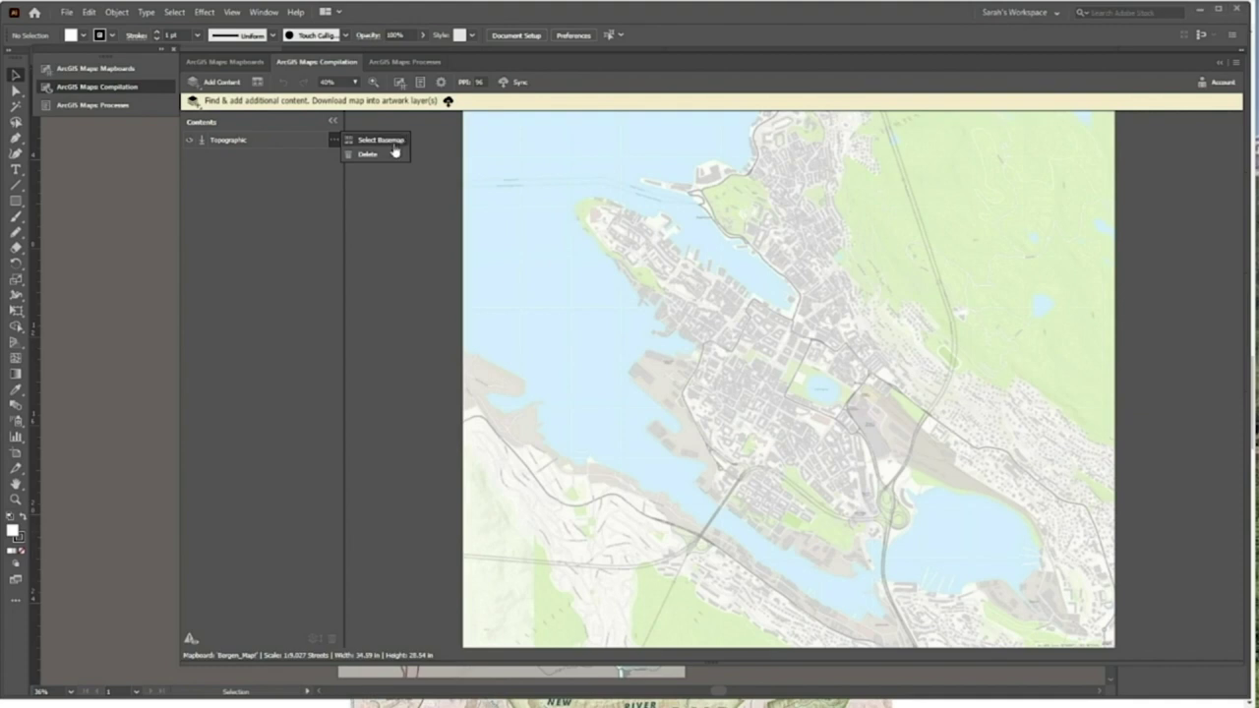
{"action": "left_click", "coordinate": [395, 141]}
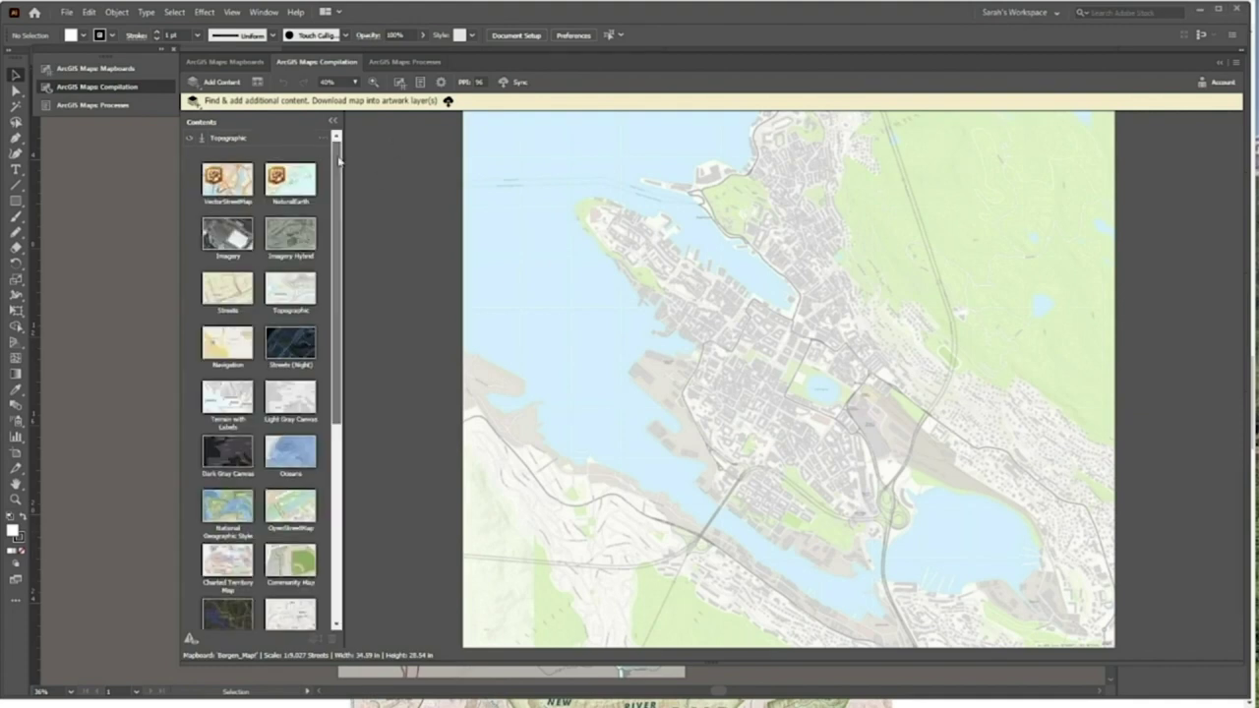
{"action": "scroll", "coordinate": [236, 313], "scroll_direction": "down", "scroll_amount": 1}
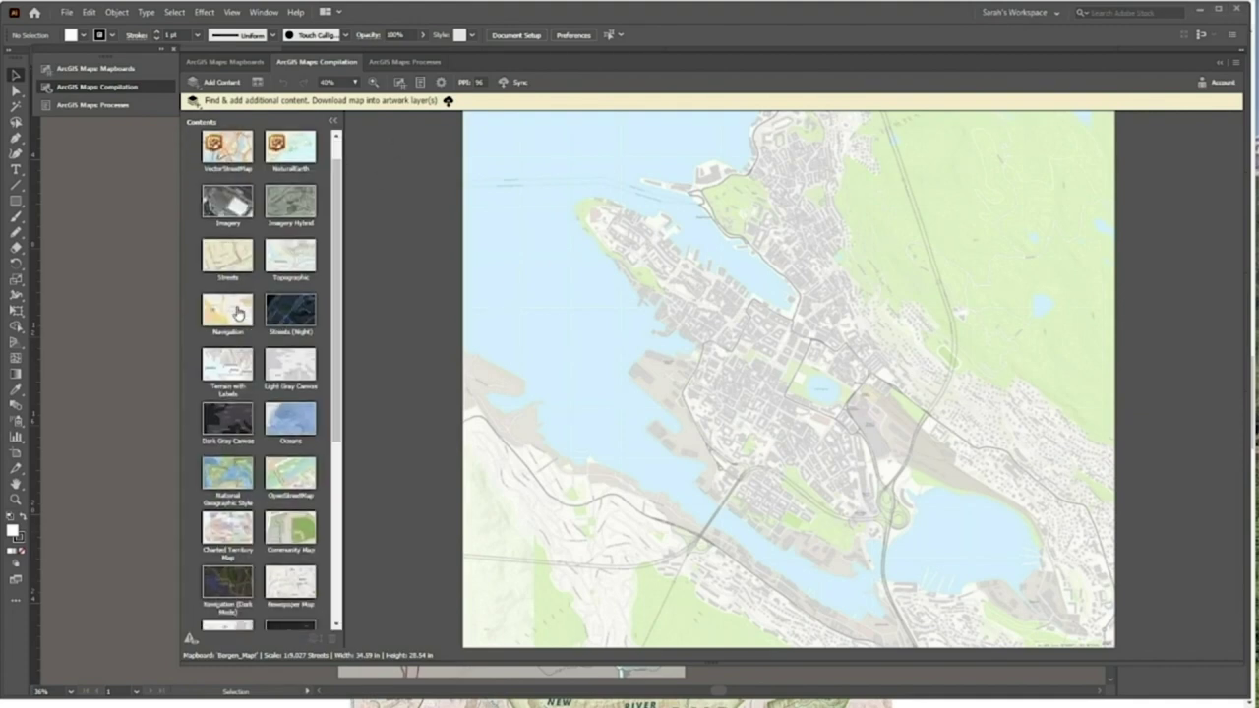
{"action": "left_click", "coordinate": [237, 313]}
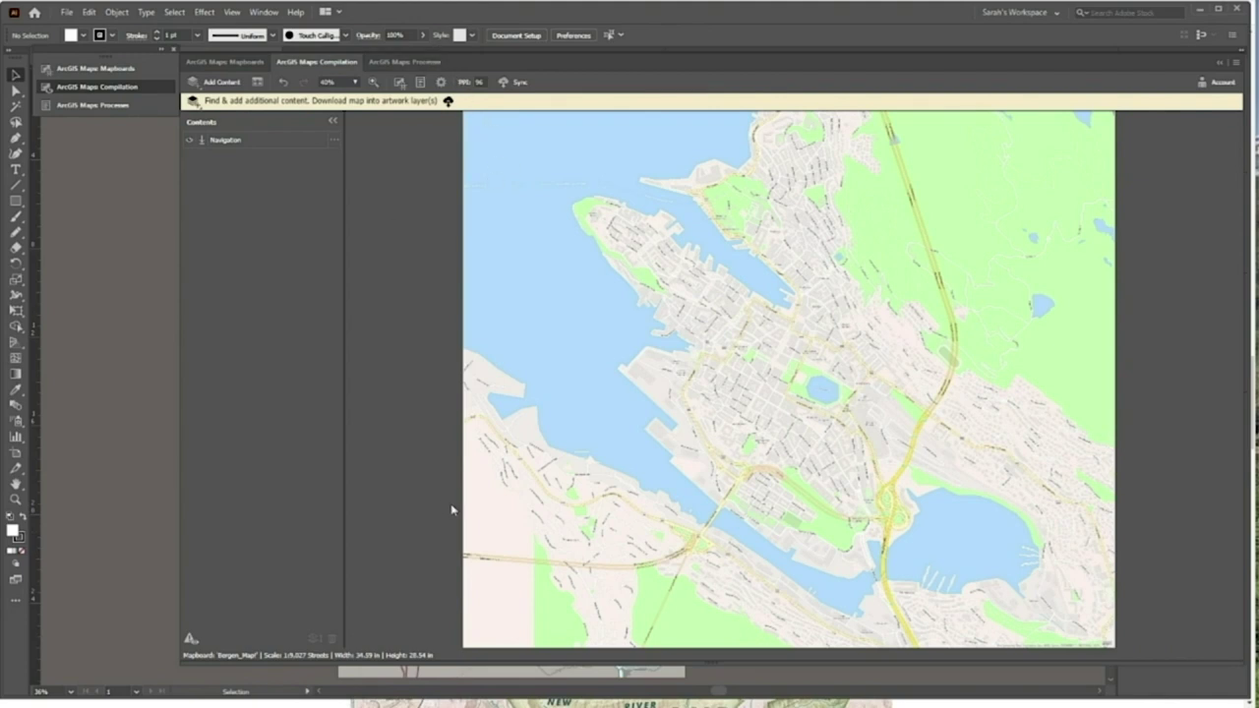
{"action": "left_click", "coordinate": [223, 82]}
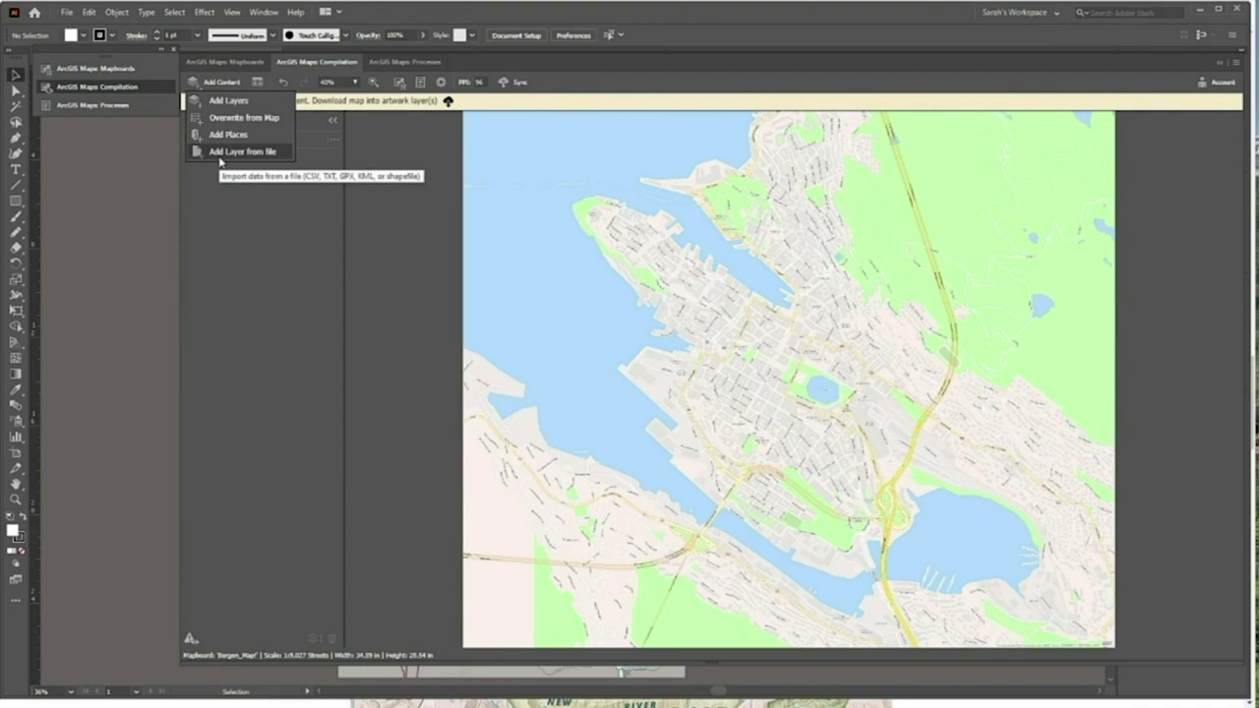
Search places for 'cafe' and add all Bergen results to a Cafe layer
{"action": "left_click", "coordinate": [227, 135]}
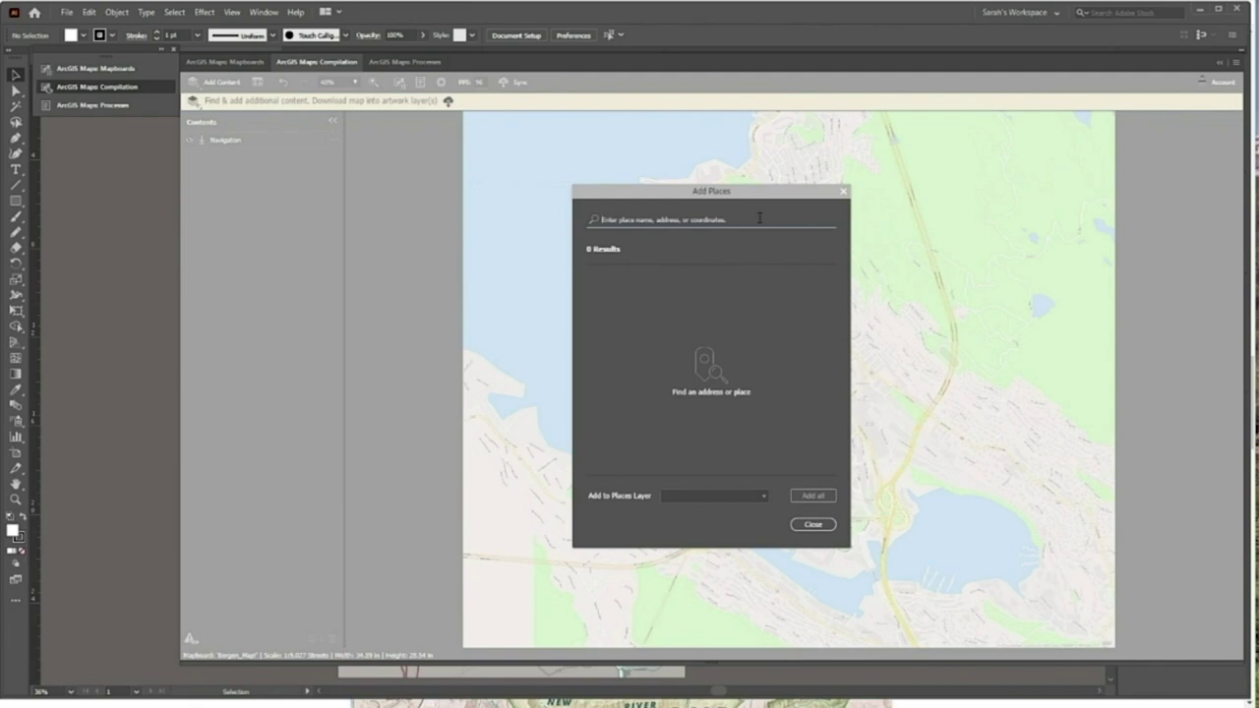
{"action": "type", "text": "cafe"}
{"action": "left_click", "coordinate": [603, 242]}
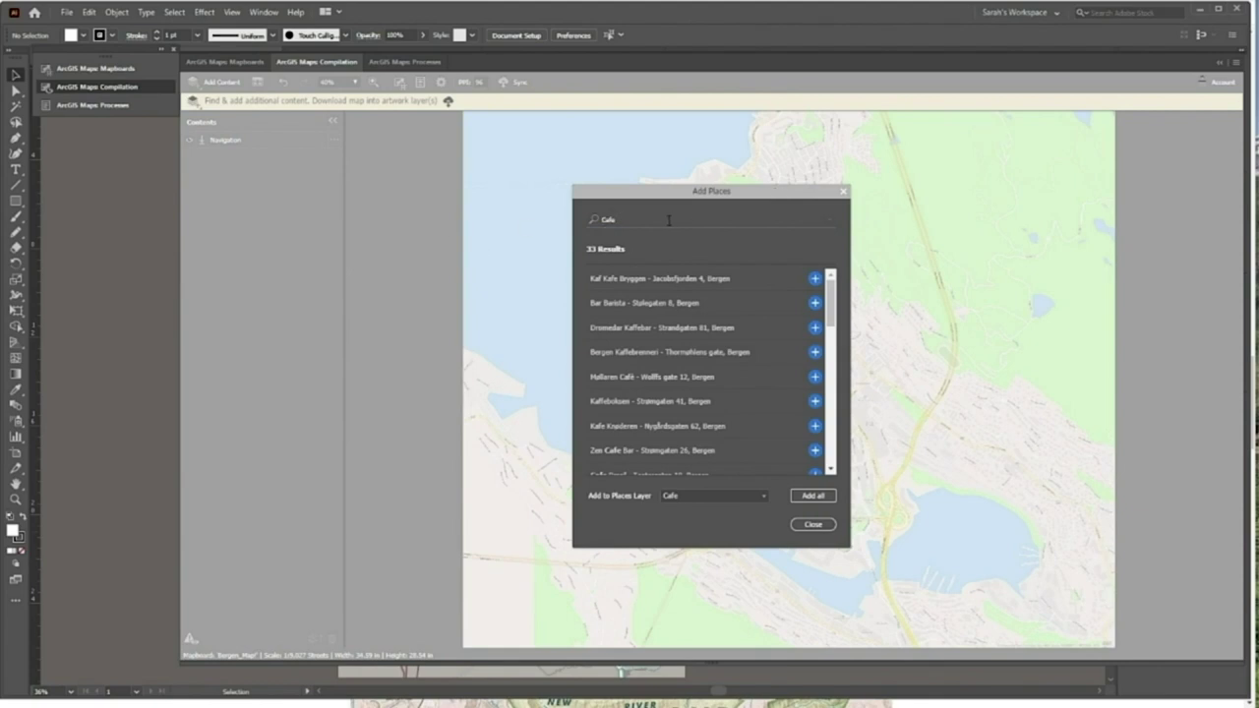
{"action": "left_click_drag", "start_coordinate": [833, 297], "coordinate": [1174, 176]}
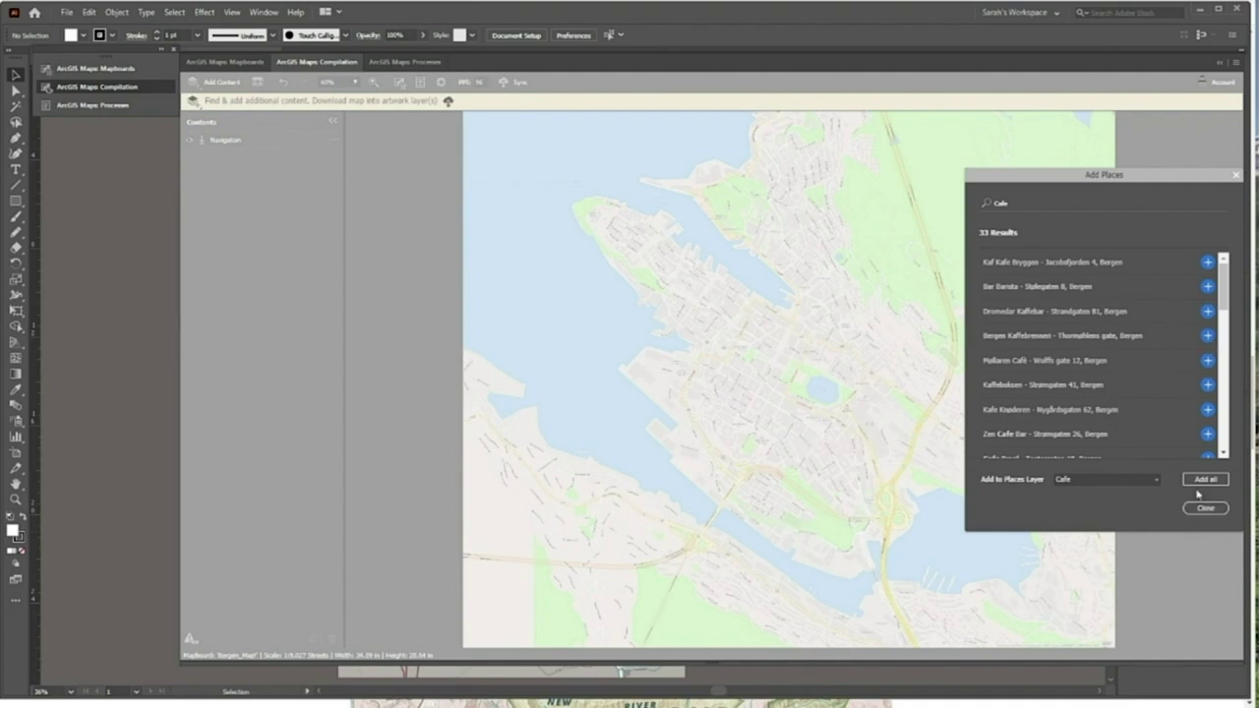
{"action": "left_click_drag", "start_coordinate": [1048, 174], "coordinate": [729, 179]}
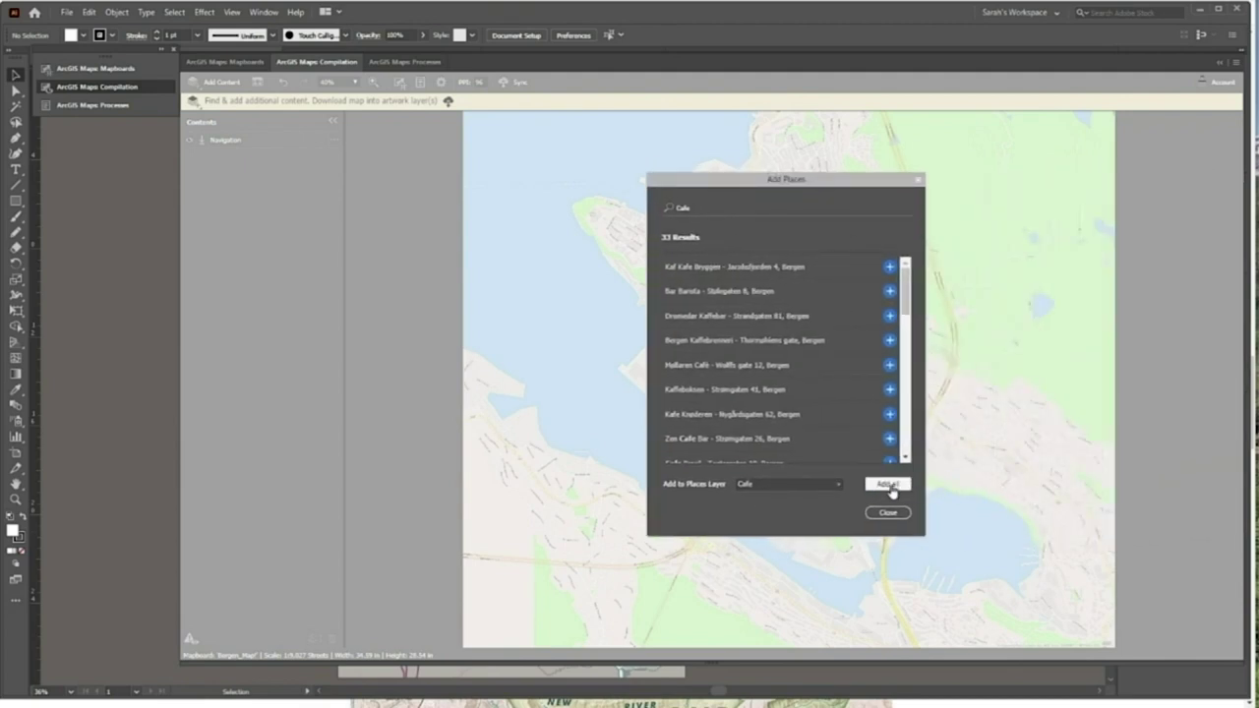
{"action": "left_click", "coordinate": [888, 484]}
{"action": "left_click", "coordinate": [918, 180]}
Expand the Cafe layer in Contents, check its options, and collapse it again
{"action": "left_click", "coordinate": [212, 141]}
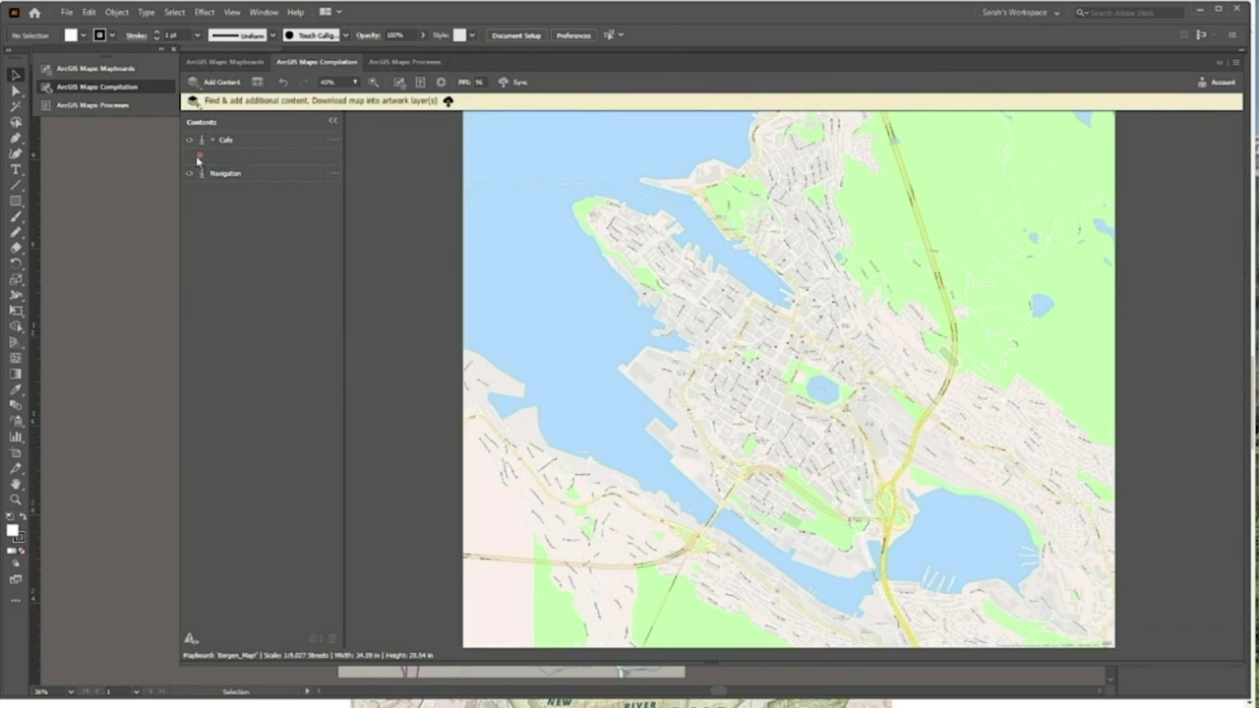
{"action": "left_click", "coordinate": [333, 141]}
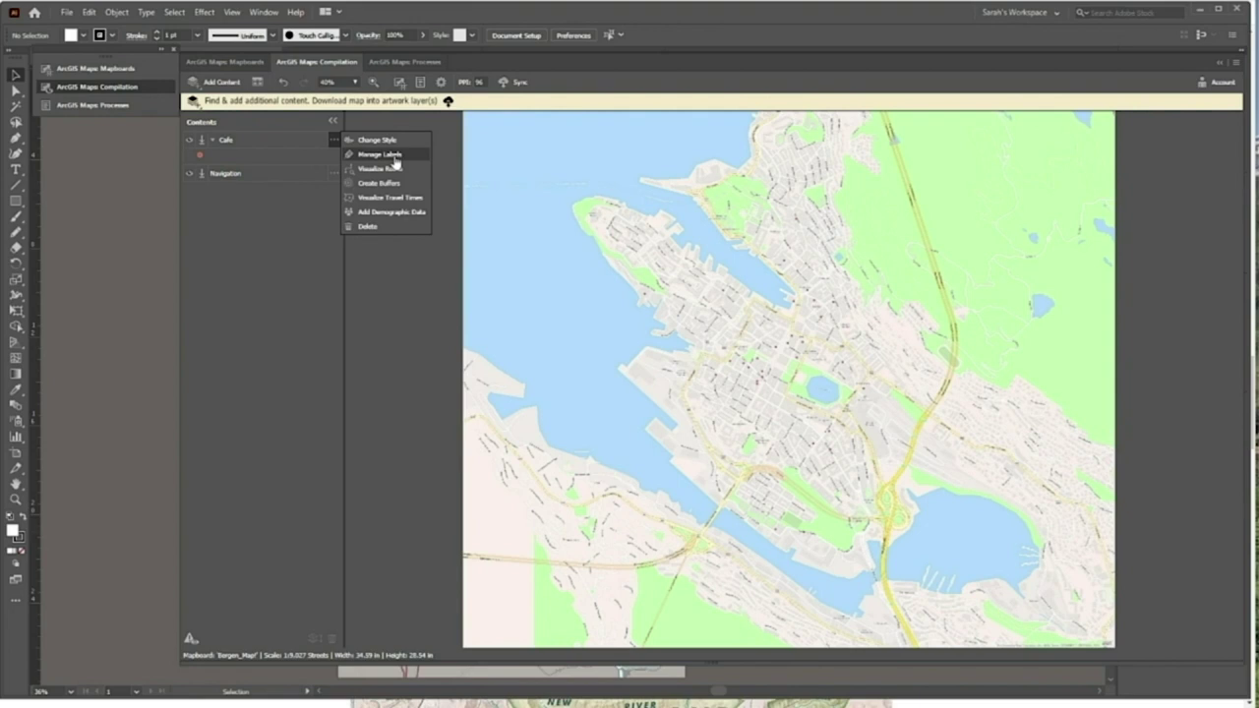
{"action": "left_click", "coordinate": [334, 173]}
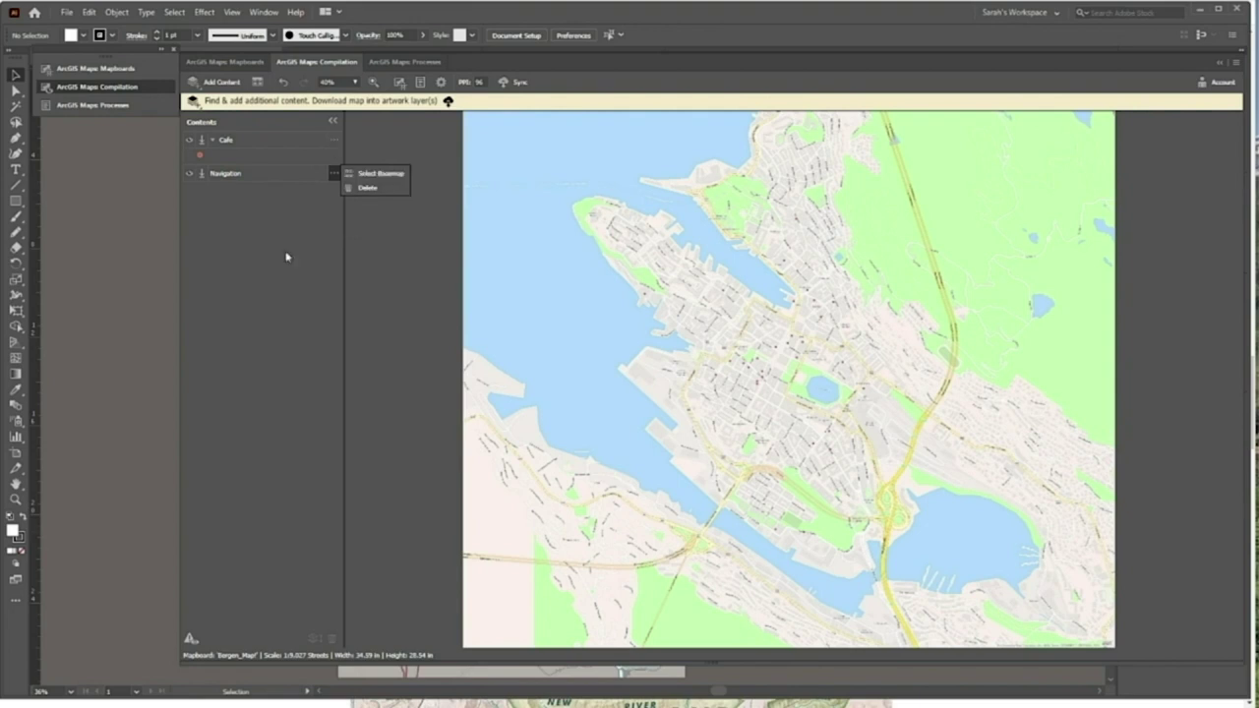
{"action": "left_click", "coordinate": [214, 140]}
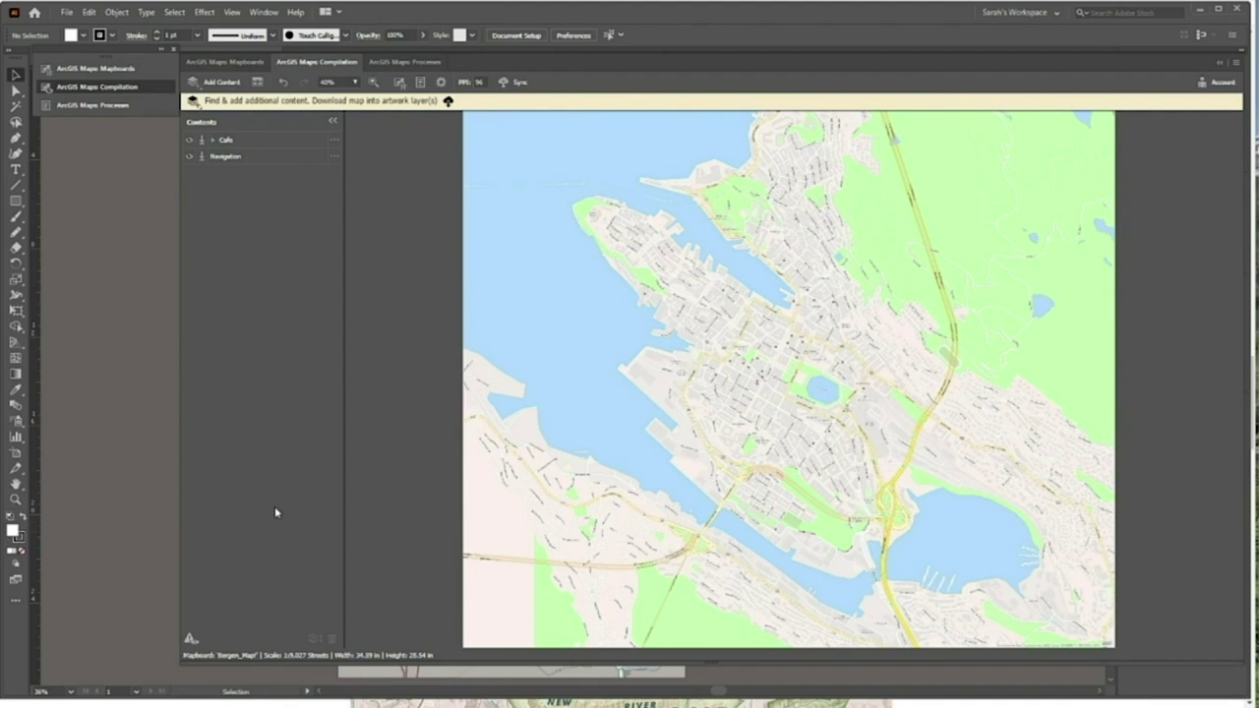
Sync the Bergen map and Cafe layer, embedding them as document artwork
{"action": "left_click", "coordinate": [520, 83]}
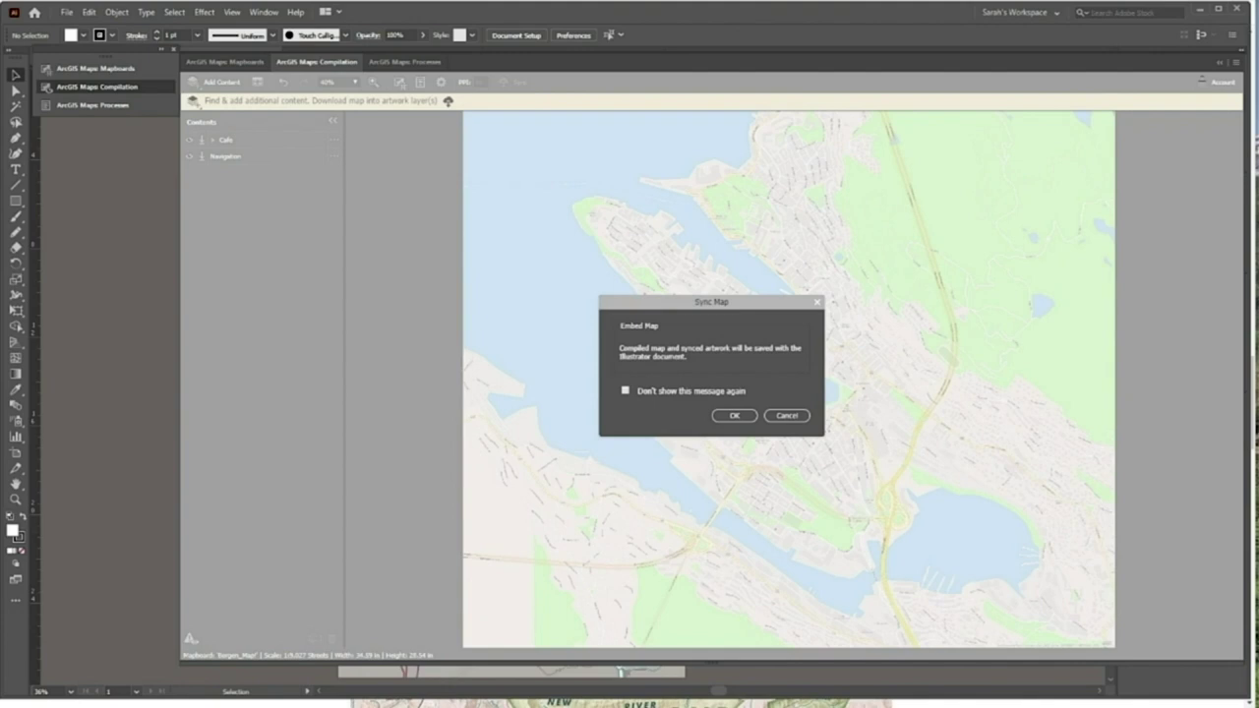
{"action": "left_click", "coordinate": [735, 416]}
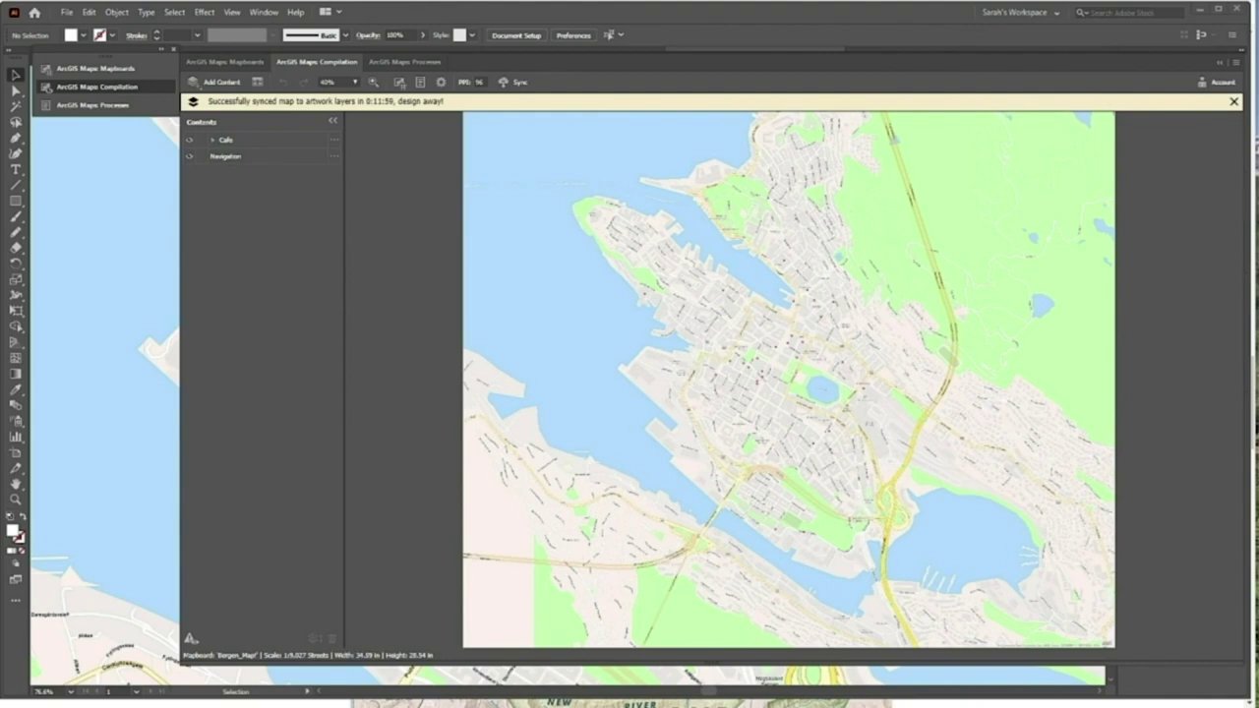
Collapse the ArcGIS Maps Compilation panel and fit the synced Bergen artboard in the window
{"action": "left_click", "coordinate": [1220, 62]}
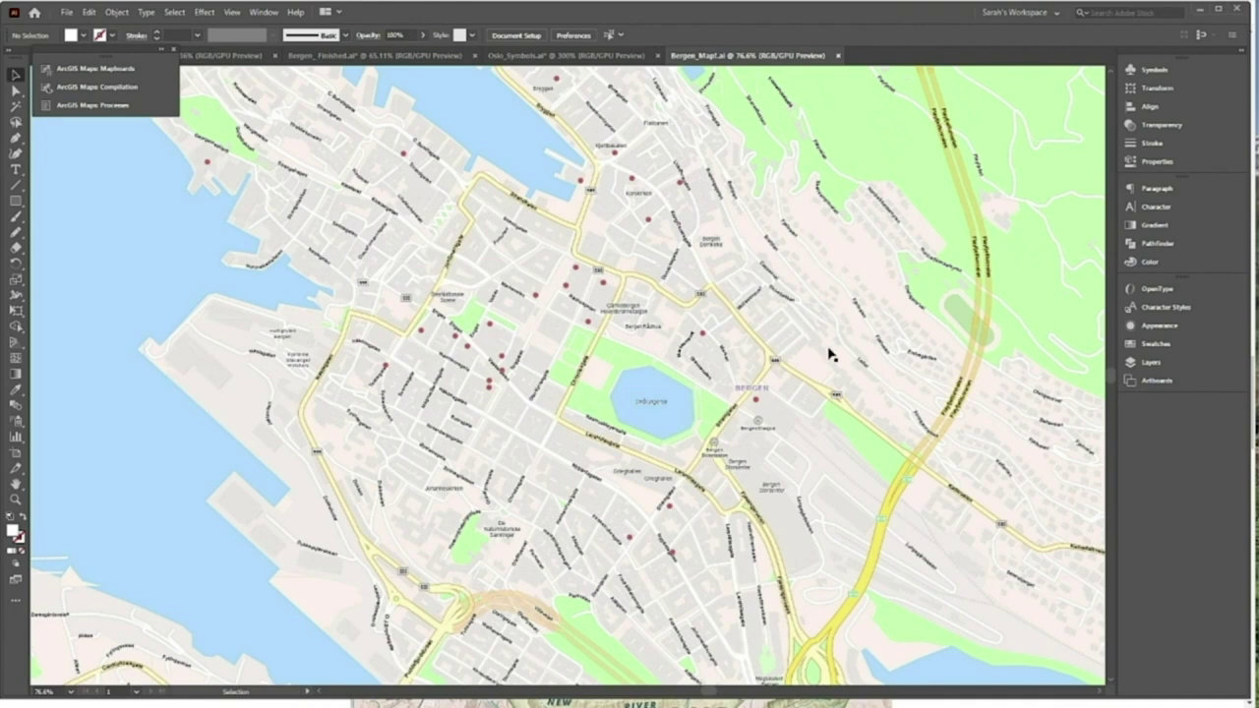
{"action": "key", "text": "a"}
{"action": "key", "text": "ctrl+0"}
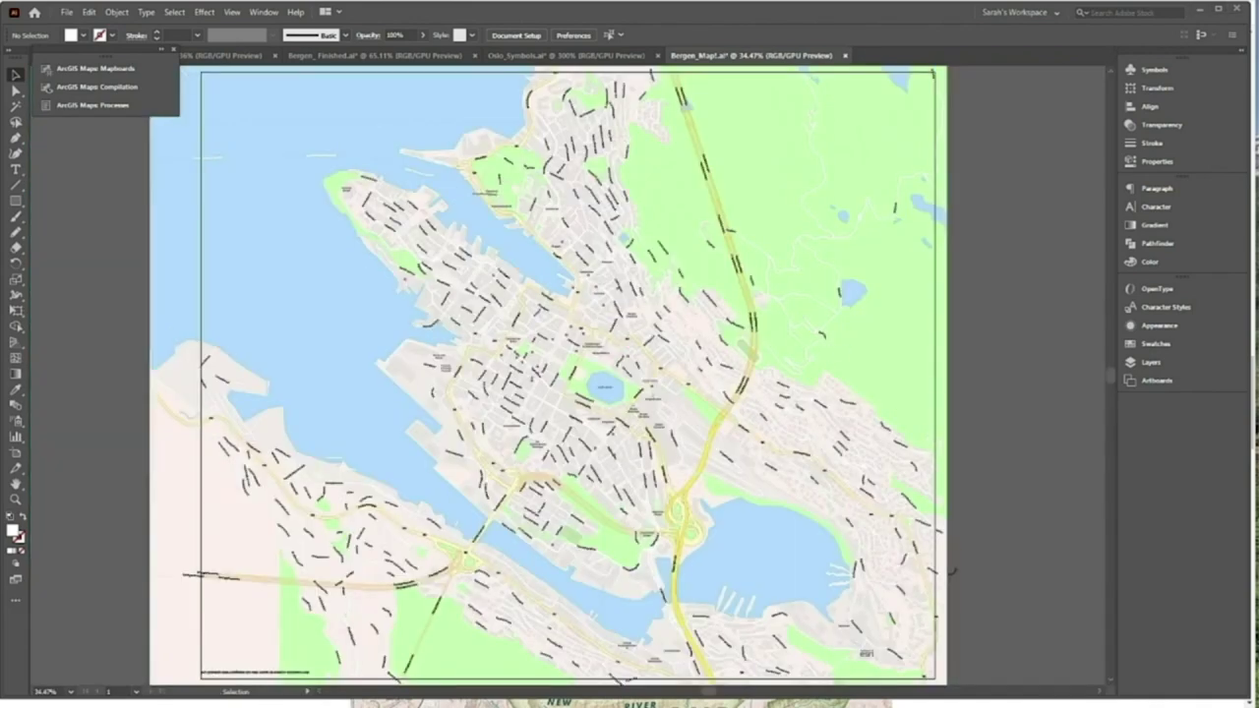
Expand layer5 in the Layers panel, widening the dock and collapsing the Symbols panel
{"action": "left_click", "coordinate": [1235, 59]}
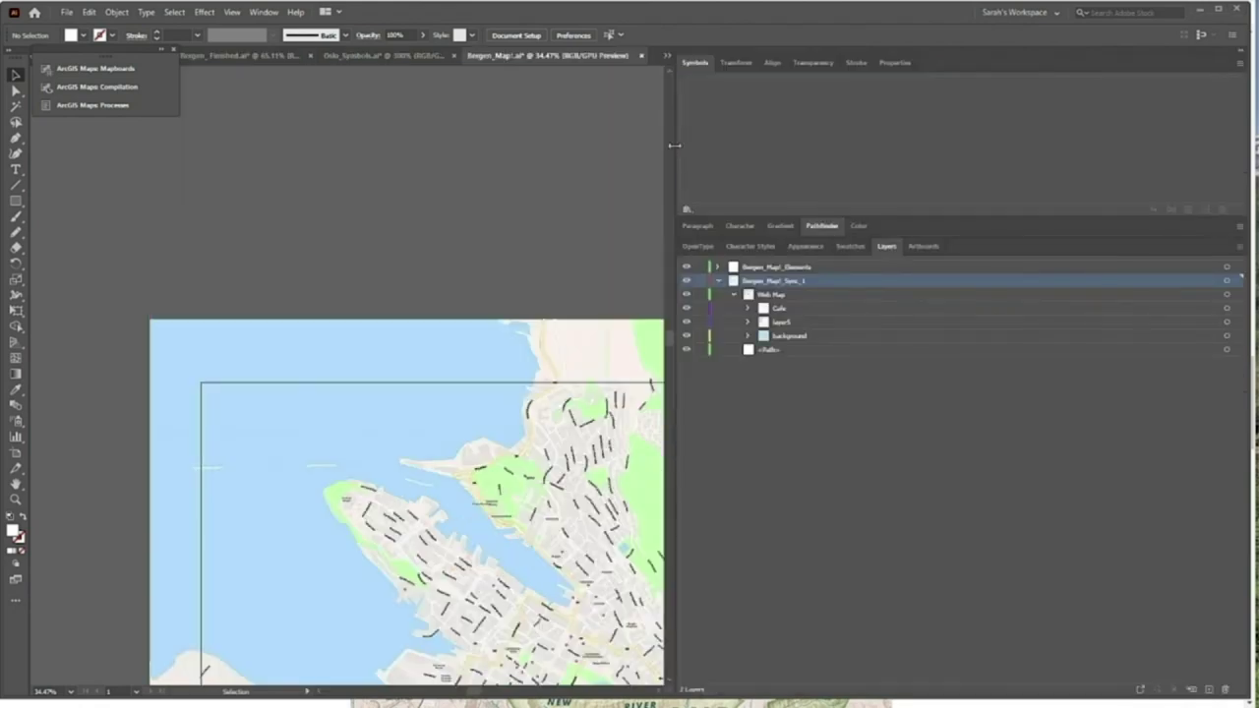
{"action": "key", "text": "ctrl+0"}
{"action": "left_click_drag", "start_coordinate": [945, 192], "coordinate": [947, 192]}
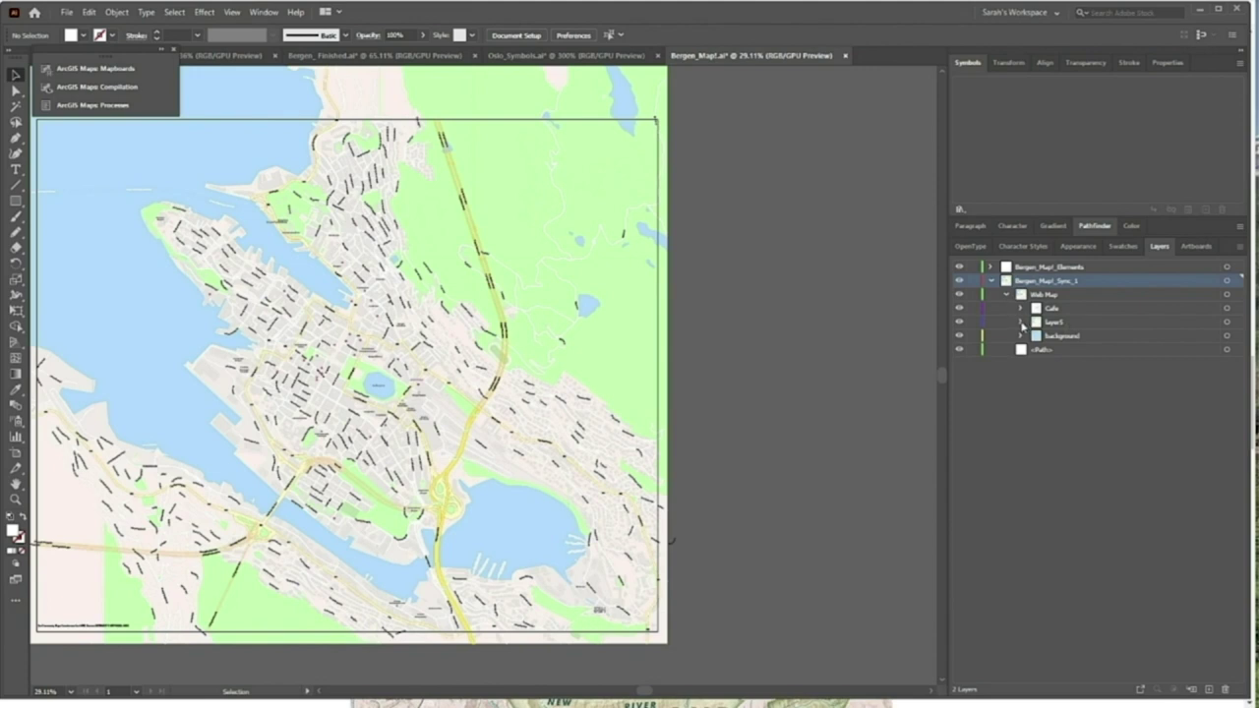
{"action": "left_click", "coordinate": [1022, 323]}
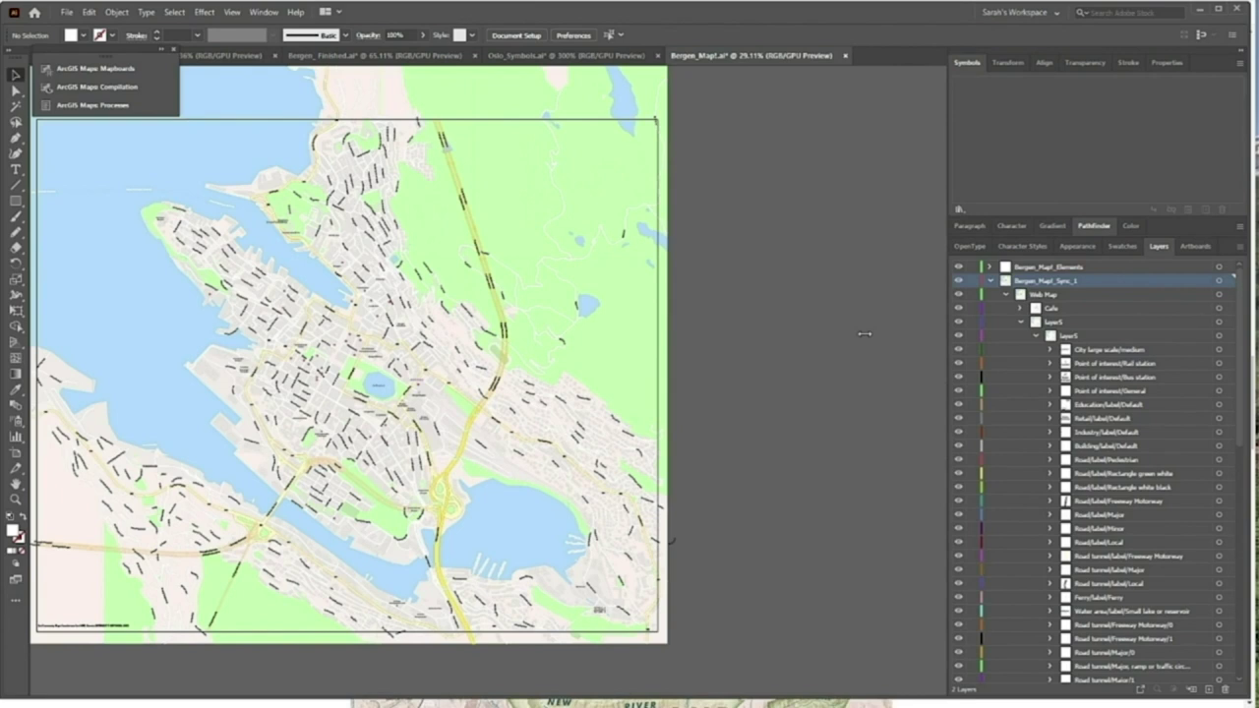
{"action": "left_click_drag", "start_coordinate": [864, 335], "coordinate": [866, 335]}
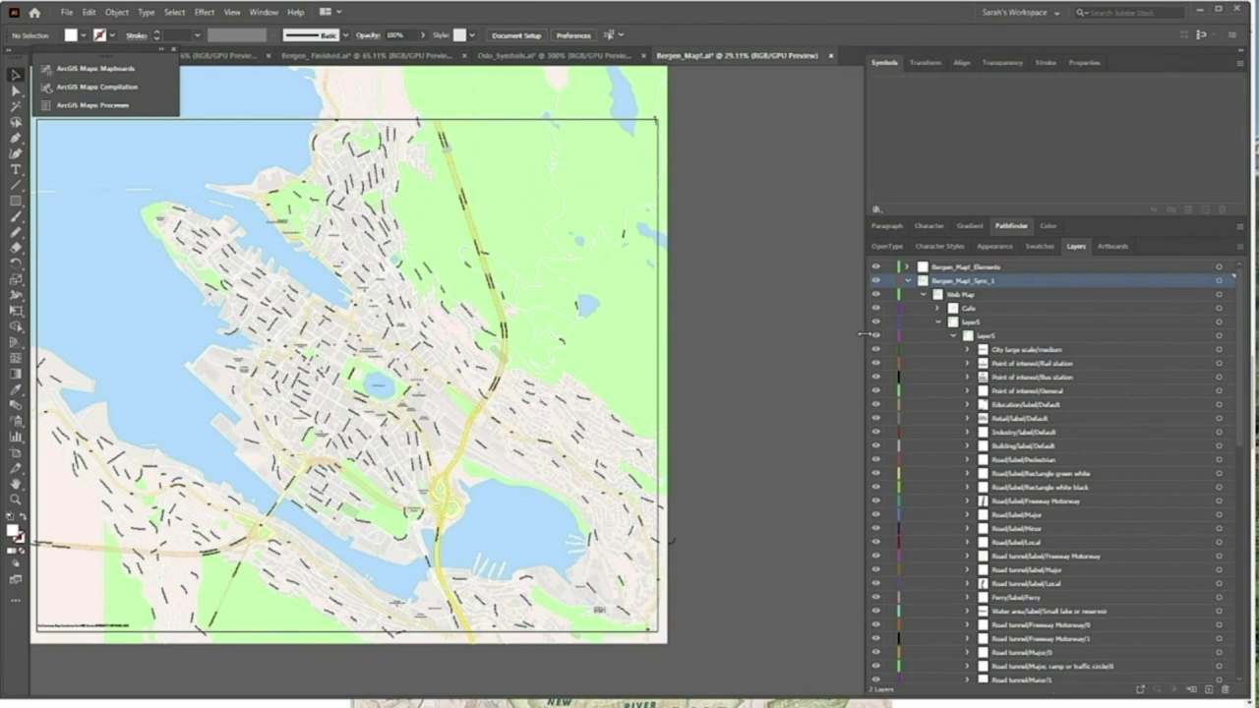
{"action": "double_click", "coordinate": [888, 62]}
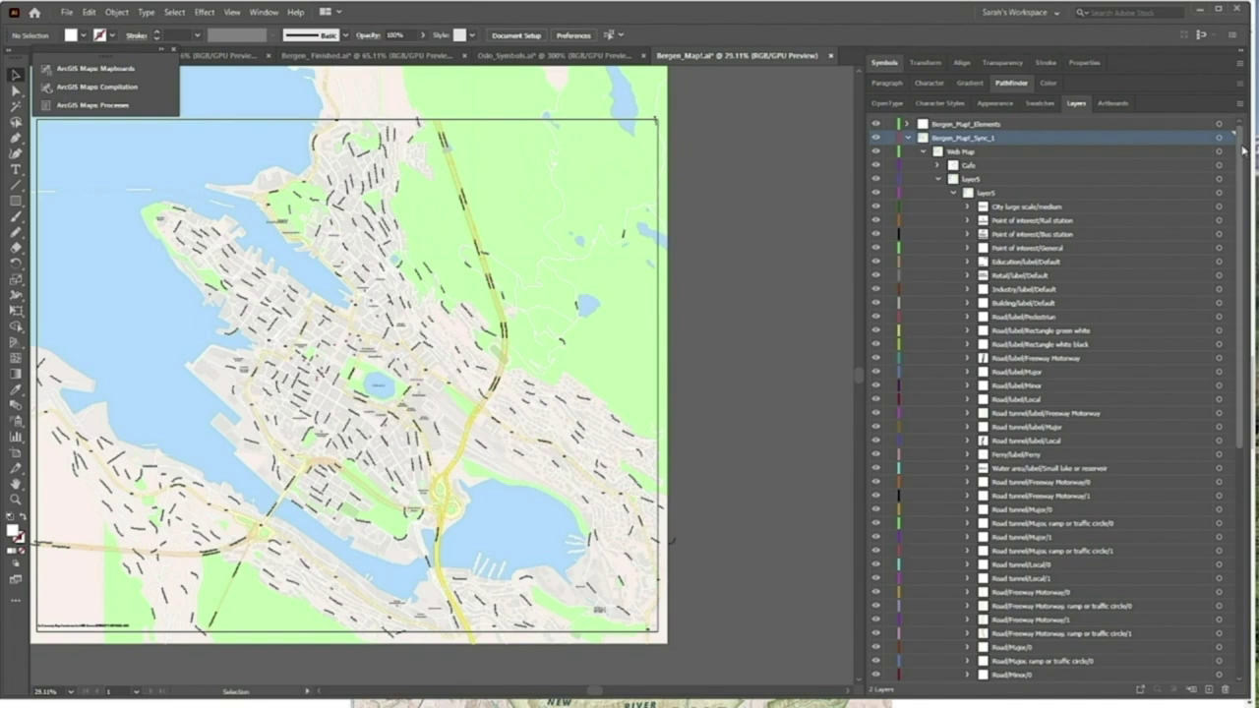
Scroll through layer5's road, tunnel, railroad, ferry, building and water sublayers
{"action": "scroll", "coordinate": [1246, 158], "scroll_direction": "down", "scroll_amount": 1}
{"action": "scroll", "coordinate": [1248, 171], "scroll_direction": "down", "scroll_amount": 2}
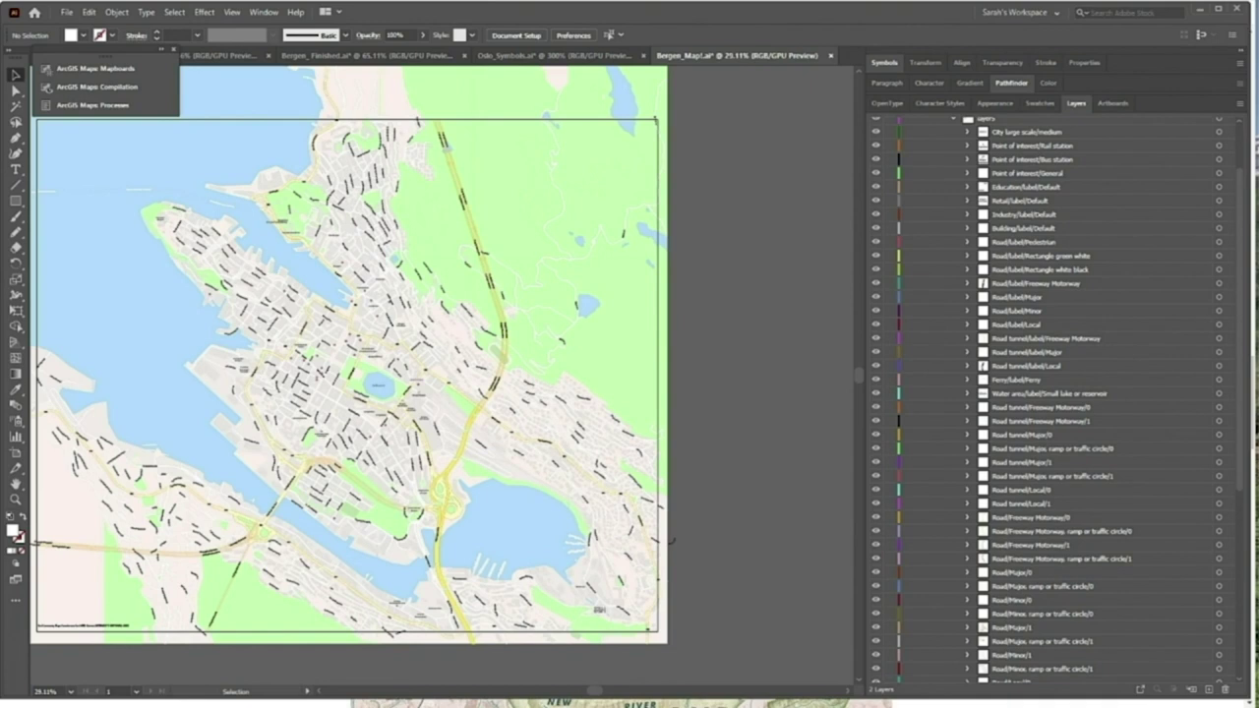
{"action": "scroll", "coordinate": [1053, 394], "scroll_direction": "down", "scroll_amount": 2}
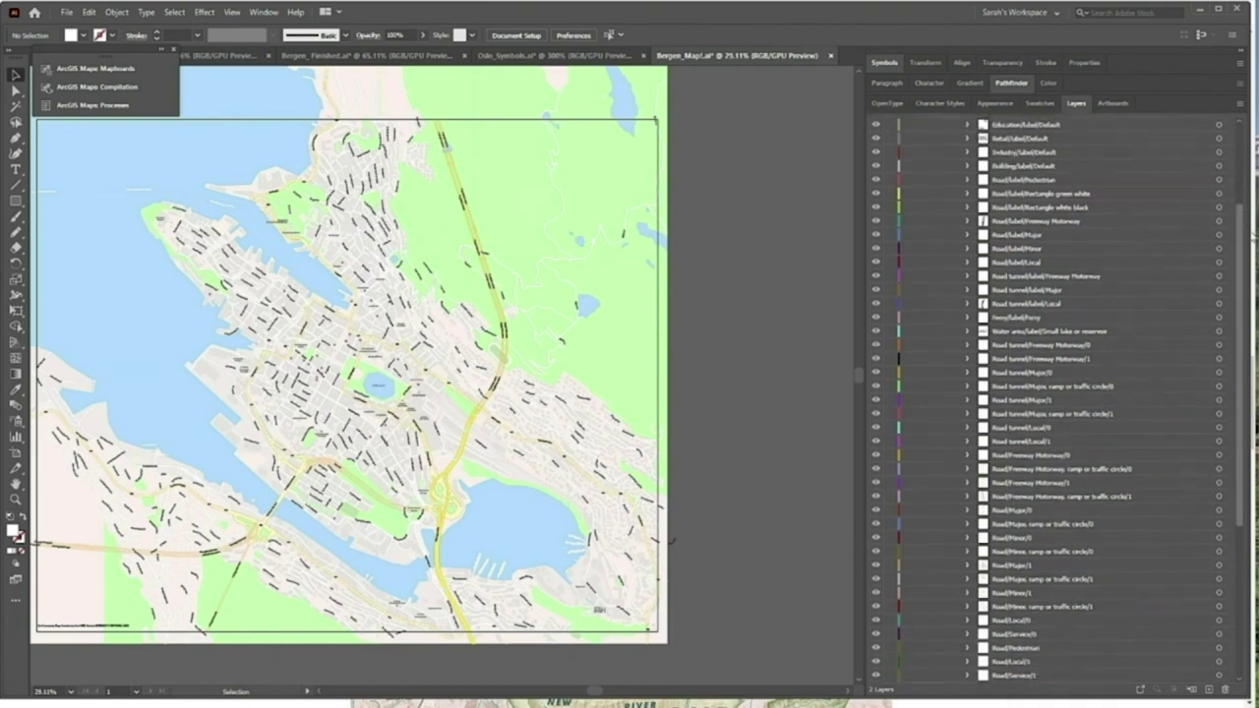
{"action": "scroll", "coordinate": [1053, 394], "scroll_direction": "down", "scroll_amount": 2}
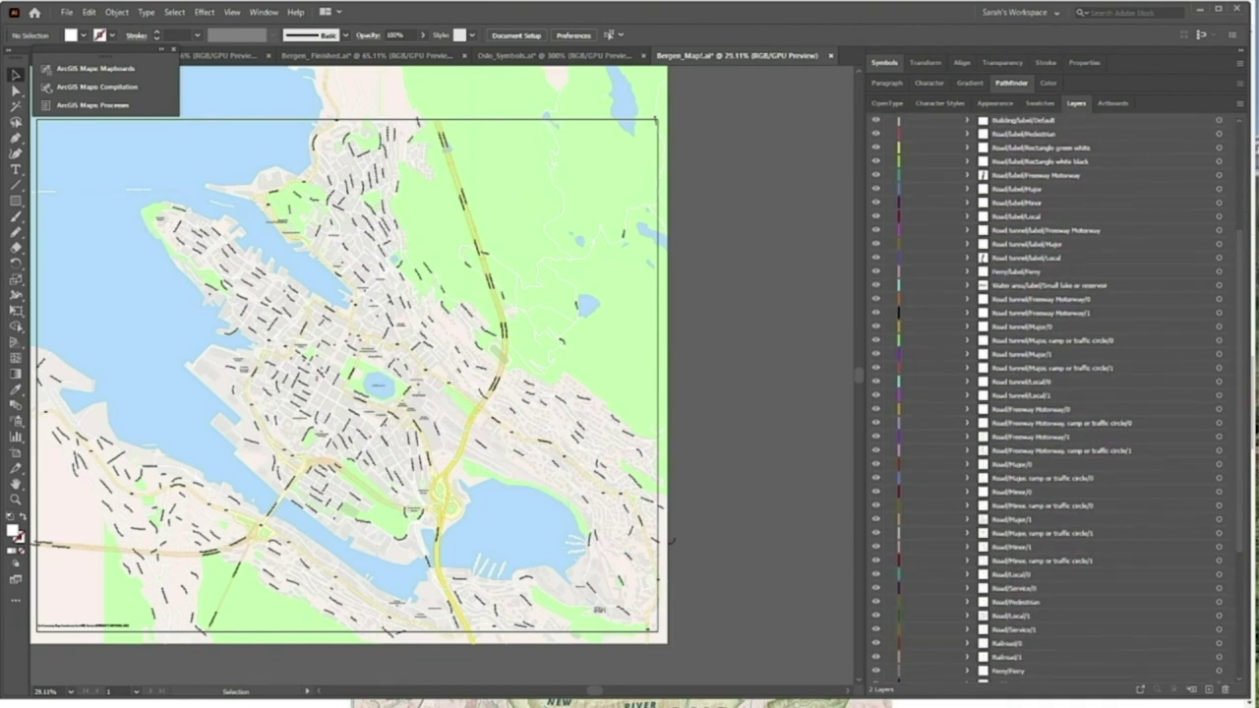
{"action": "left_click_drag", "start_coordinate": [1246, 232], "coordinate": [1247, 263]}
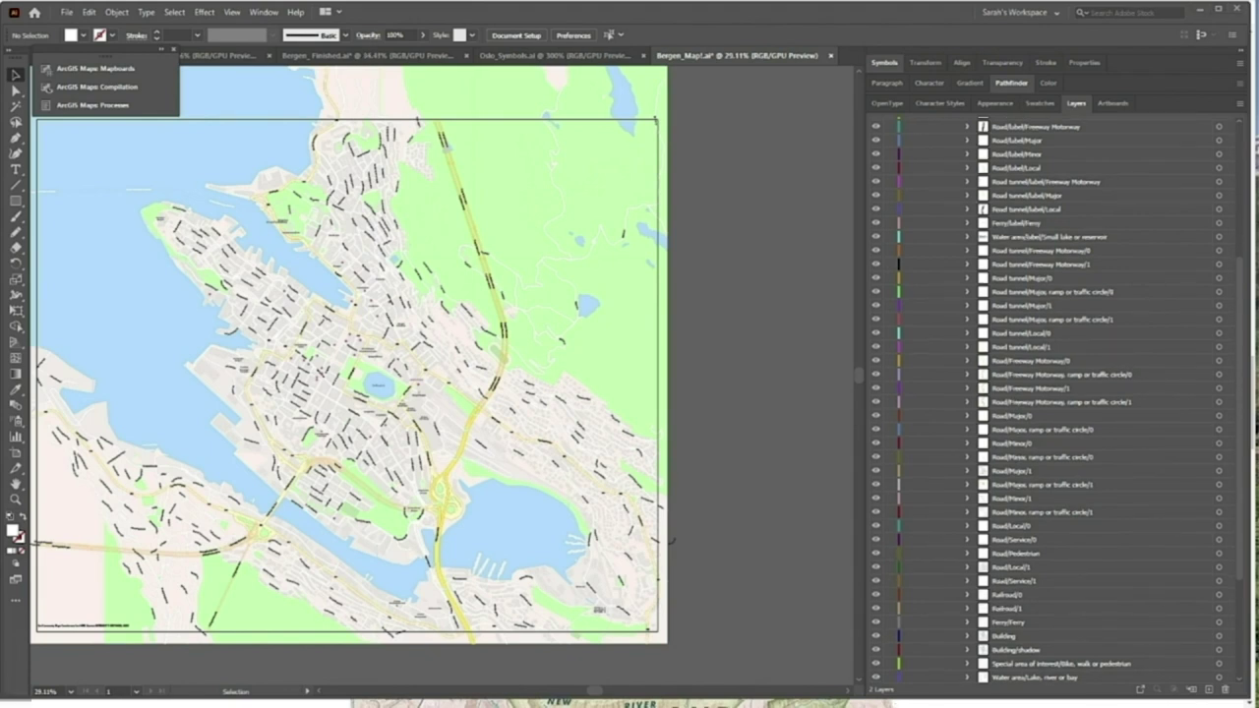
In Bergen_Finished.ai, show the CAFE layer, zoom into the city-centre cups, and select one
{"action": "left_click", "coordinate": [393, 57]}
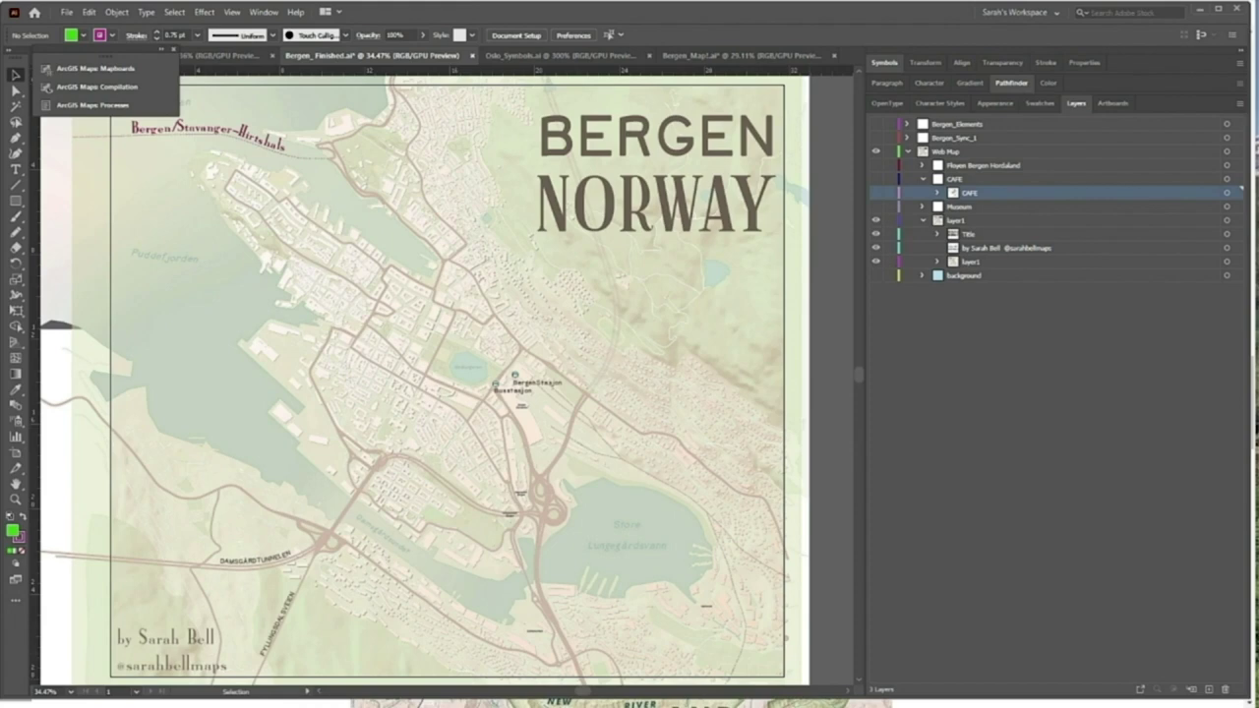
{"action": "left_click", "coordinate": [876, 179]}
{"action": "key", "text": "z"}
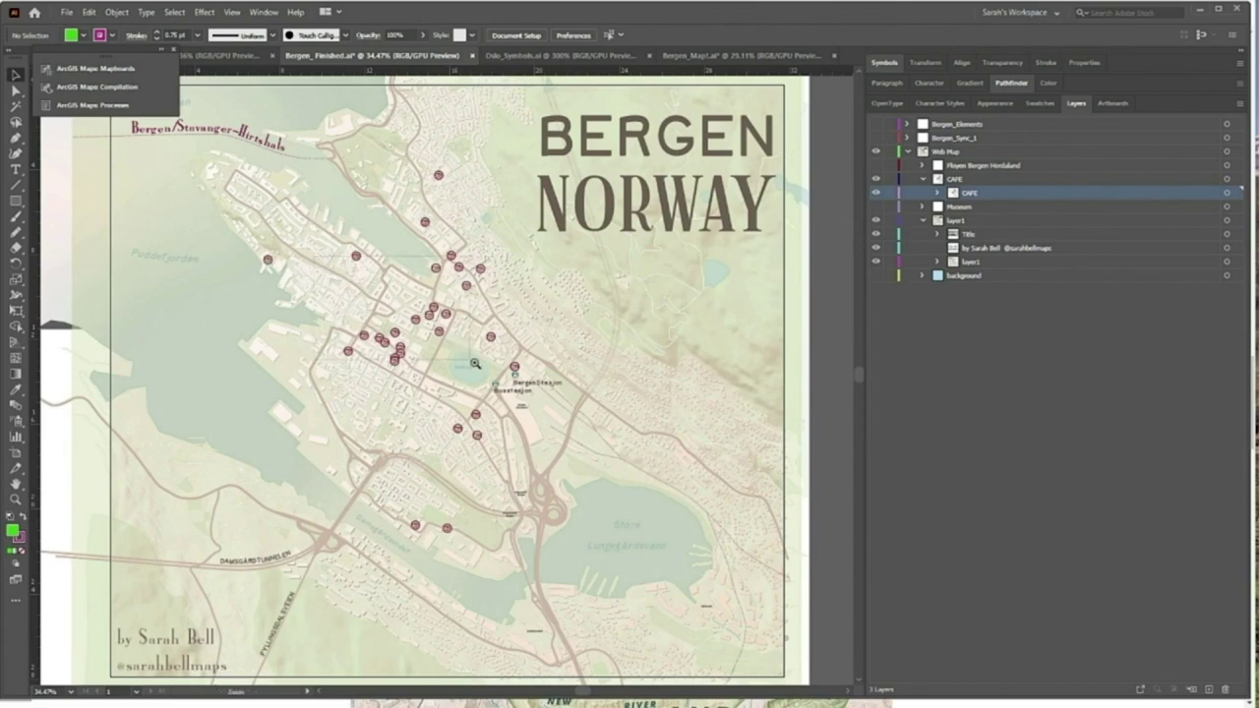
{"action": "left_click_drag", "start_coordinate": [406, 305], "coordinate": [513, 383]}
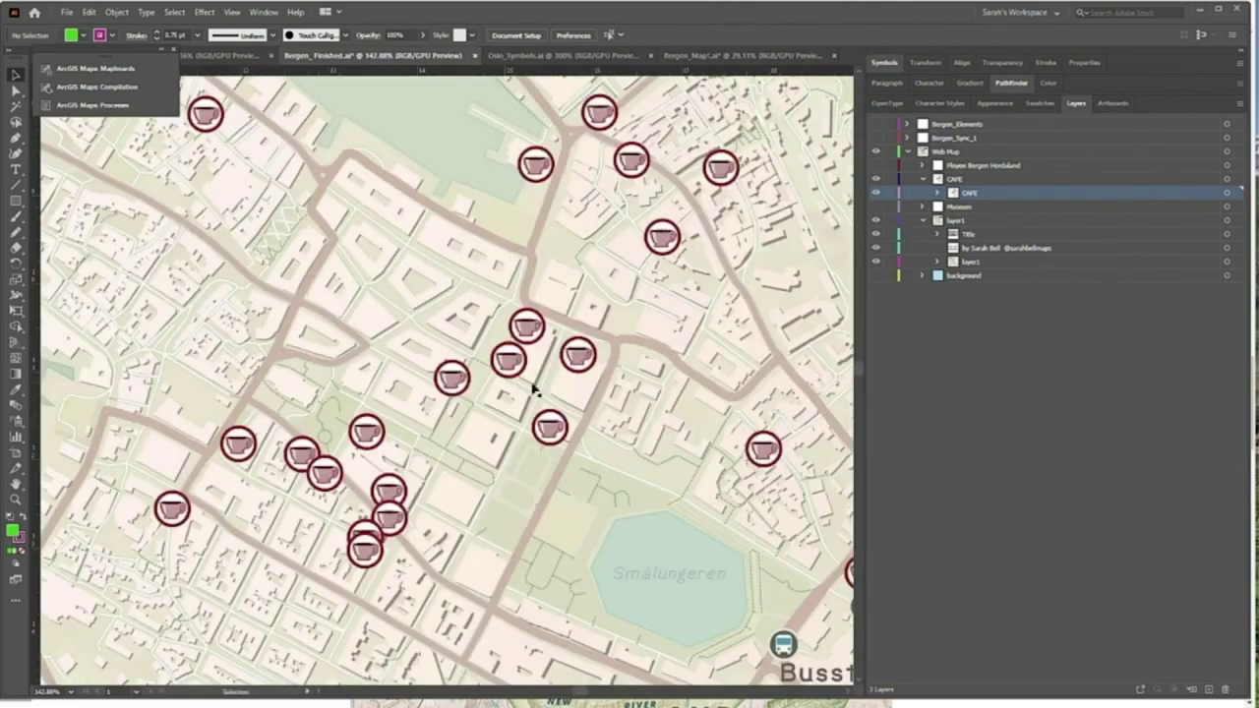
{"action": "left_click", "coordinate": [589, 359]}
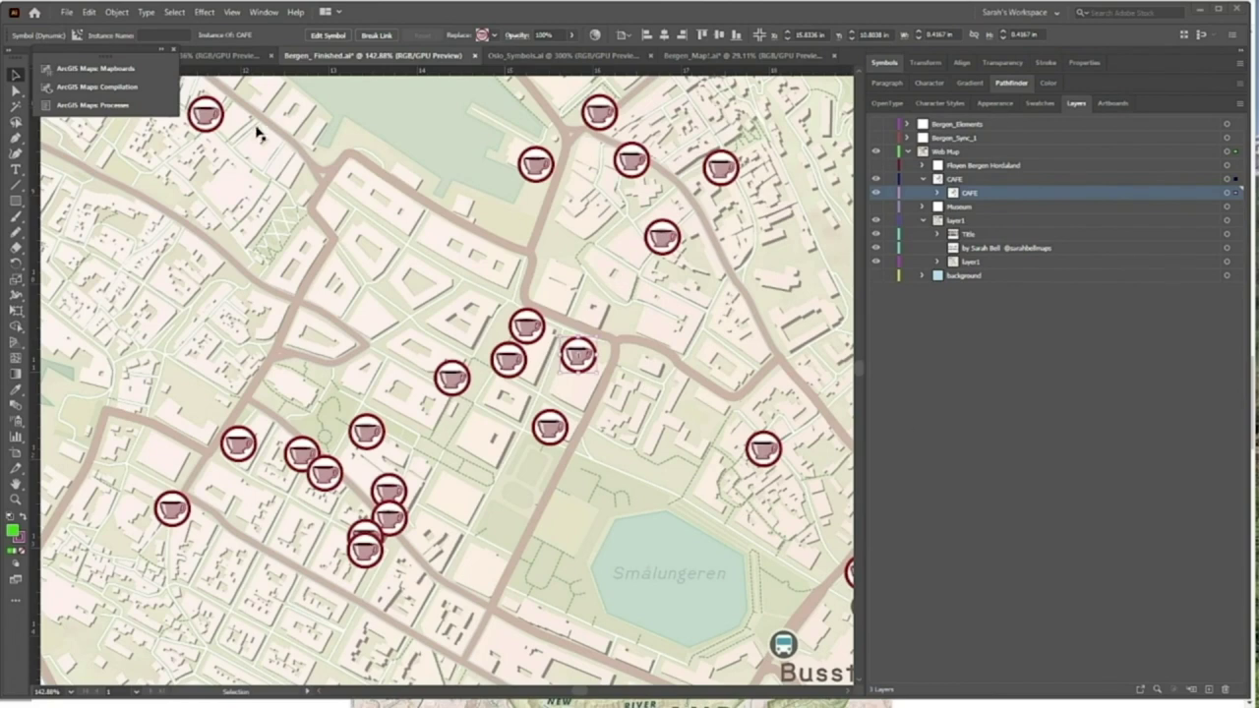
{"action": "left_click", "coordinate": [125, 105]}
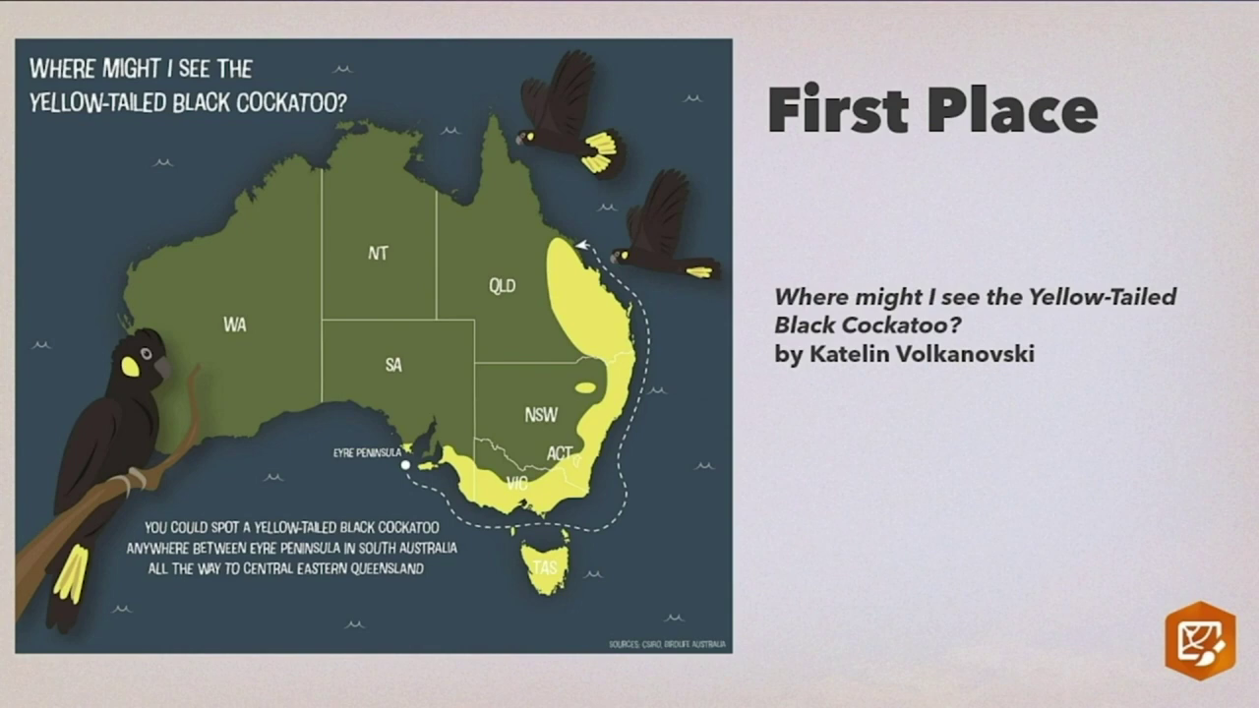
Advance past the Second Place slide to the Third Place Kananaskis slide
{"action": "key", "text": "Right"}
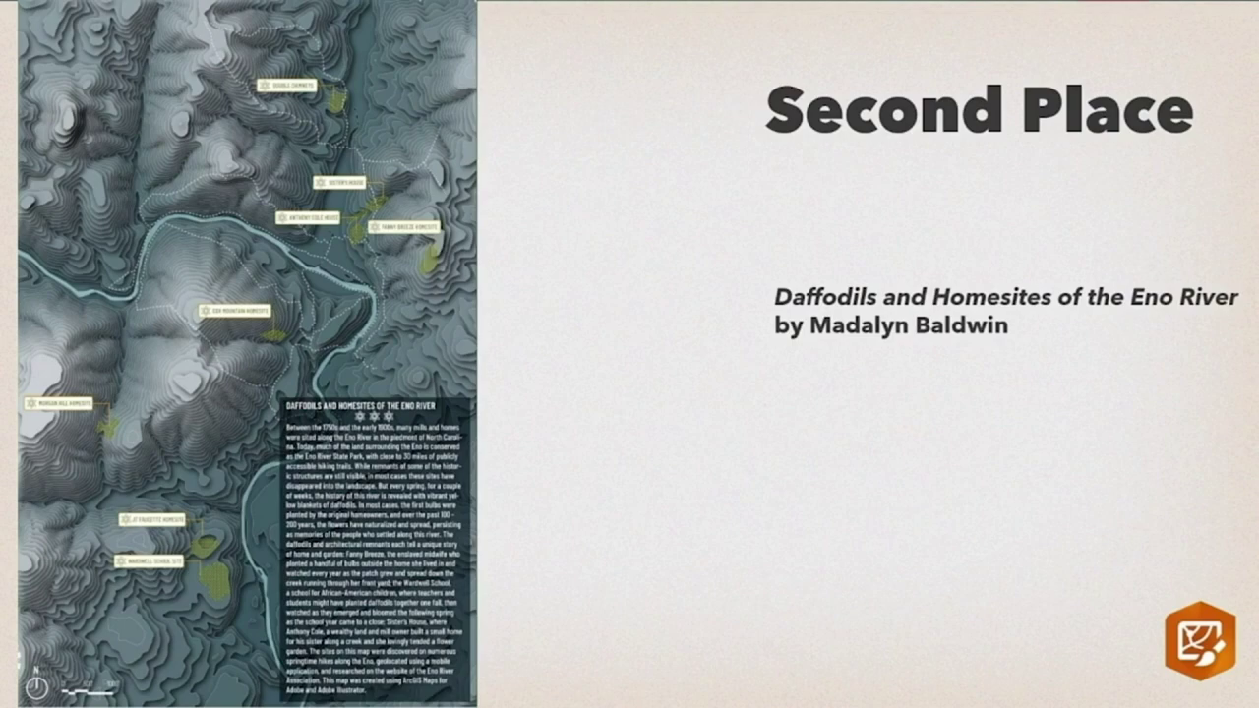
{"action": "key", "text": "Right"}
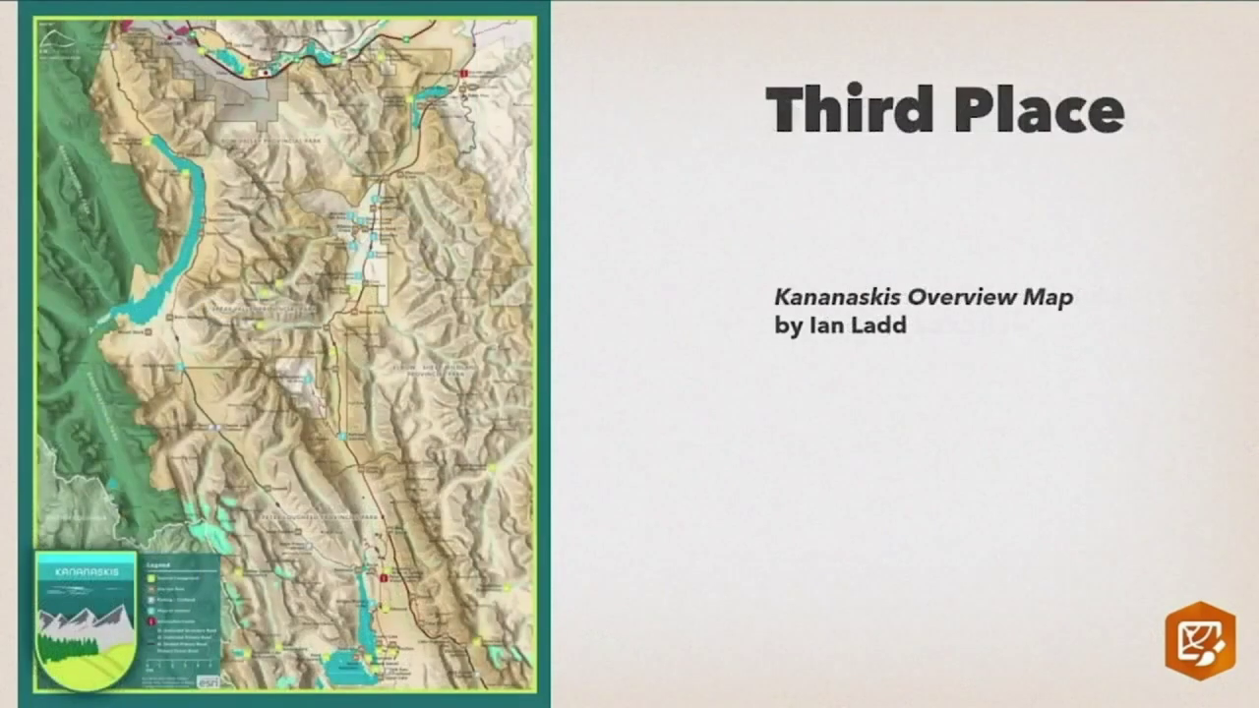